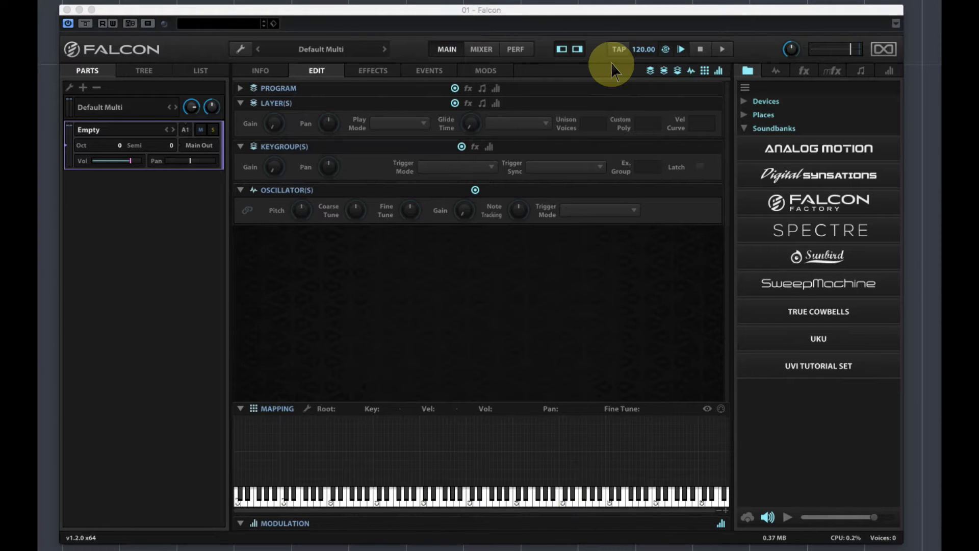
- Build a program by placing the 80s preset of the Analog synthesis oscillator onto the empty keyboard mapping
{"action": "left_click", "coordinate": [773, 72]}
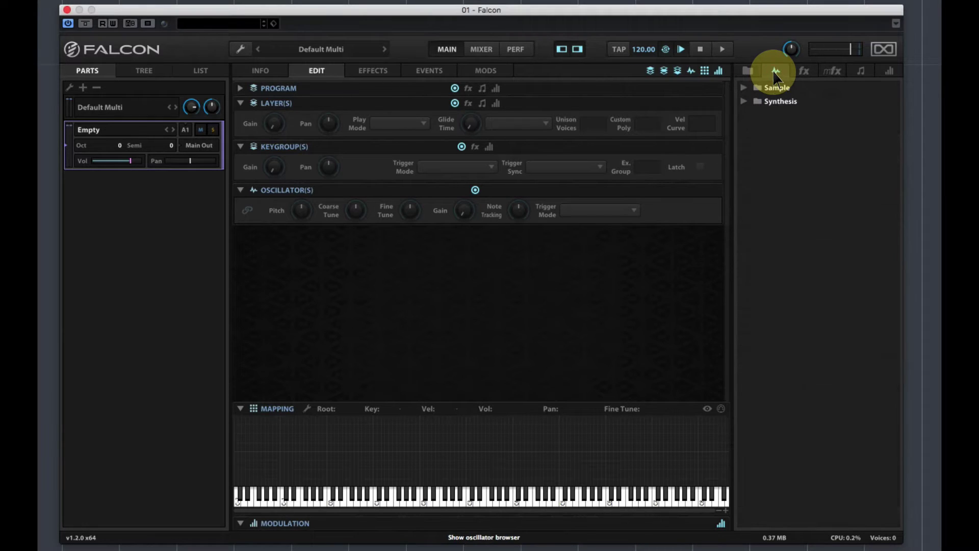
{"action": "left_click", "coordinate": [743, 90]}
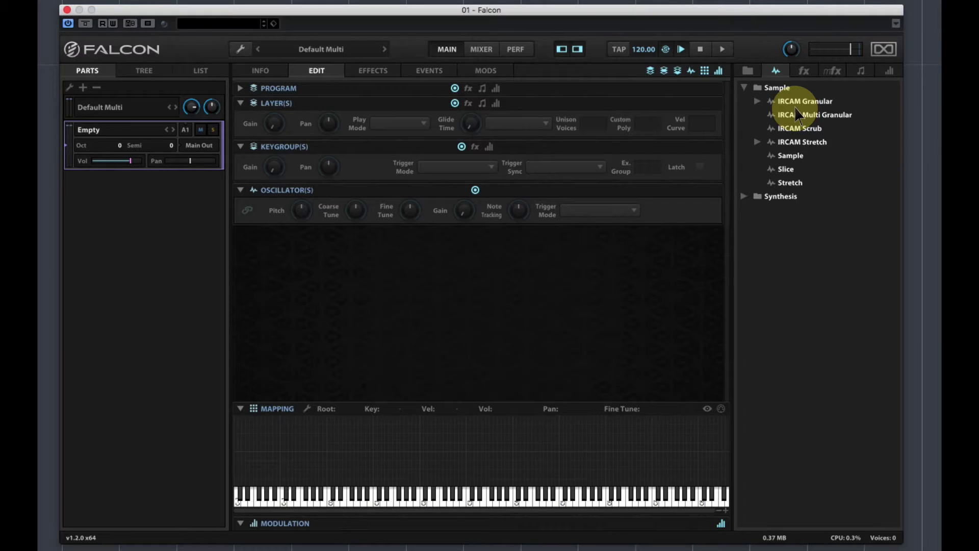
{"action": "left_click", "coordinate": [743, 90]}
{"action": "left_click", "coordinate": [742, 102]}
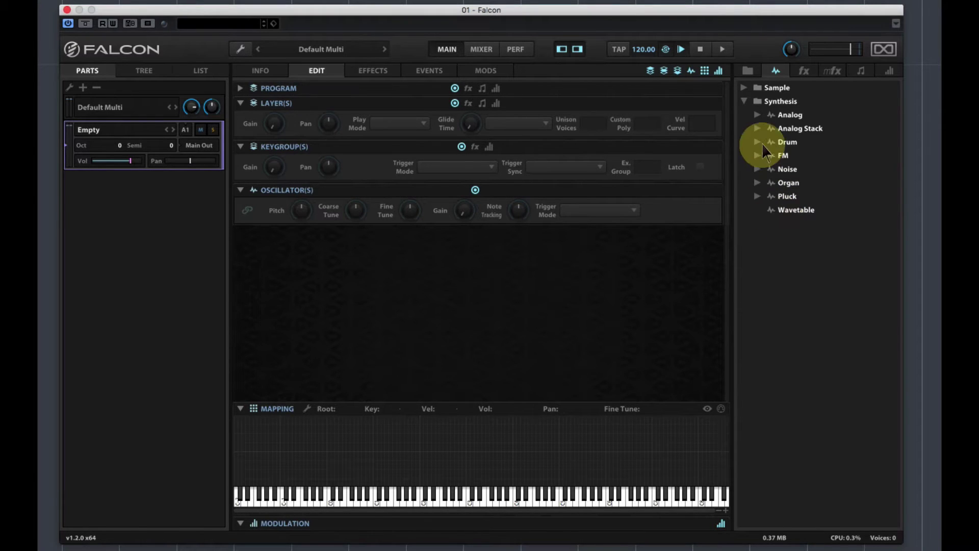
{"action": "left_click", "coordinate": [757, 115]}
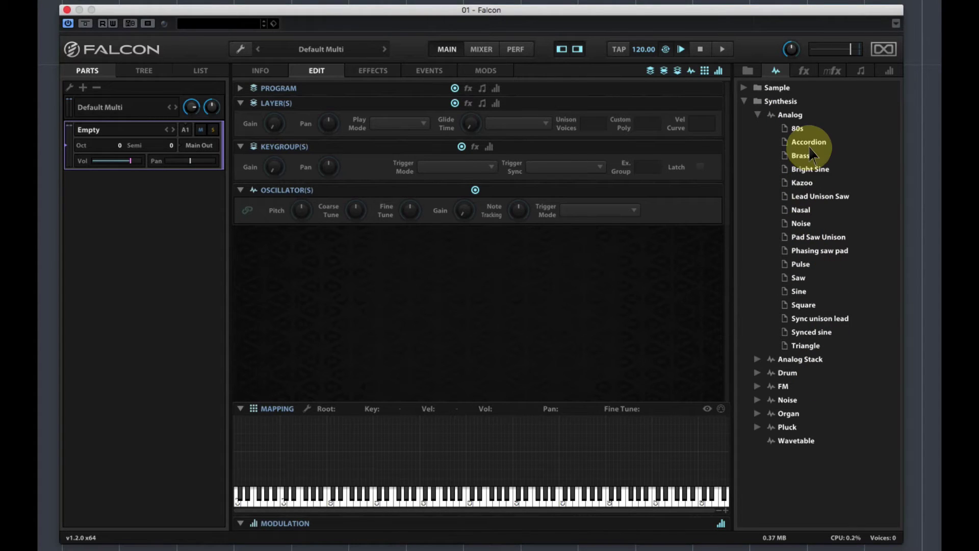
{"action": "left_click", "coordinate": [798, 129]}
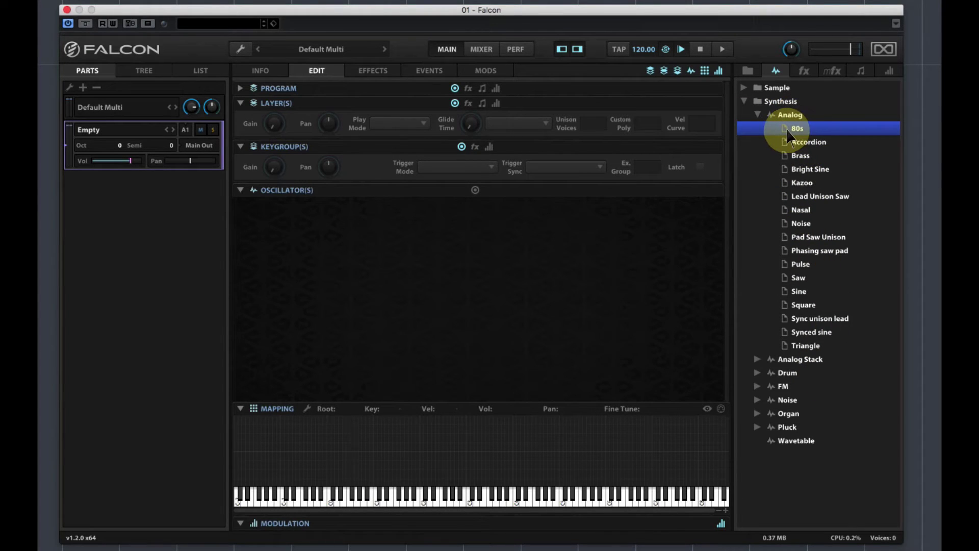
{"action": "left_click_drag", "start_coordinate": [788, 136], "coordinate": [346, 415]}
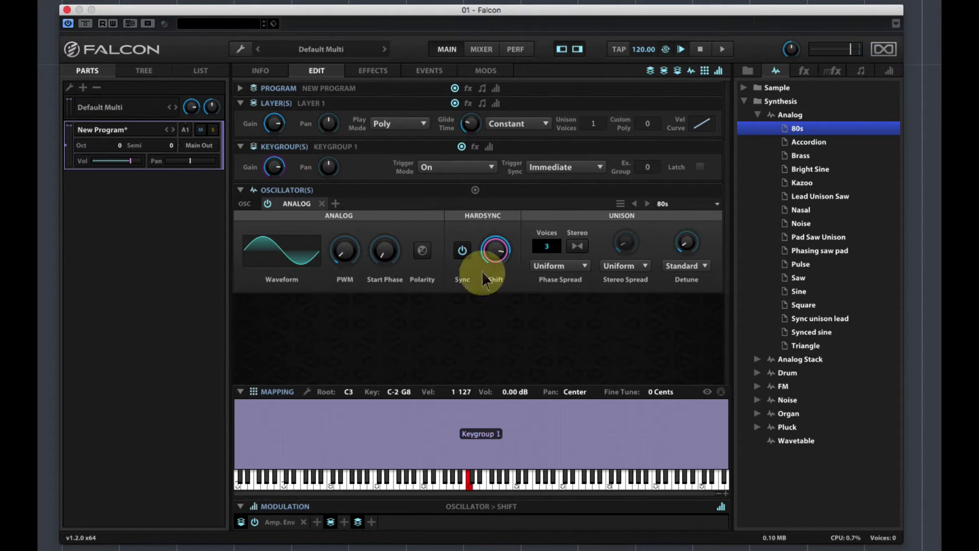
- Examine the 80s oscillator's preset stepping, start phase, hard sync shift, phase spread options and preset load/save commands
{"action": "mouse_move", "coordinate": [484, 251]}
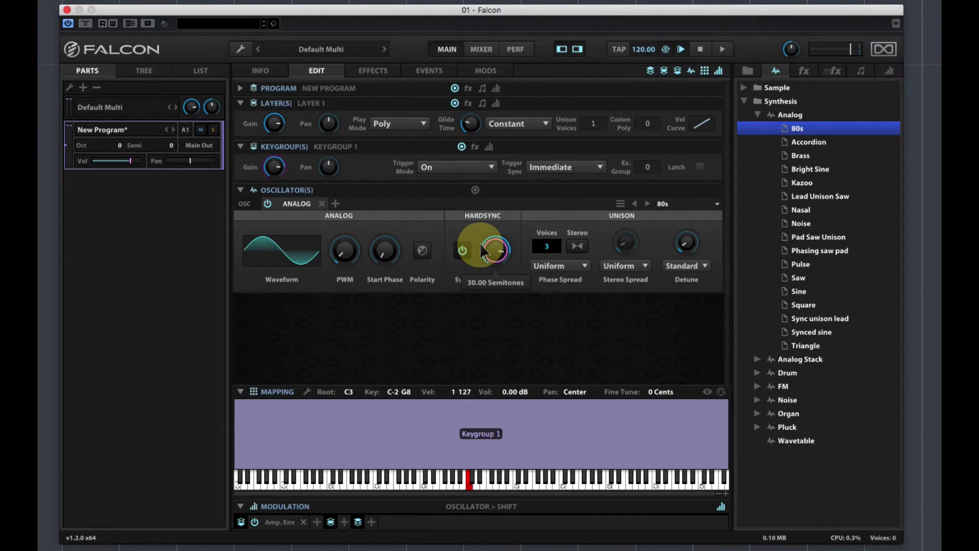
{"action": "left_click", "coordinate": [647, 203]}
{"action": "left_click", "coordinate": [634, 203]}
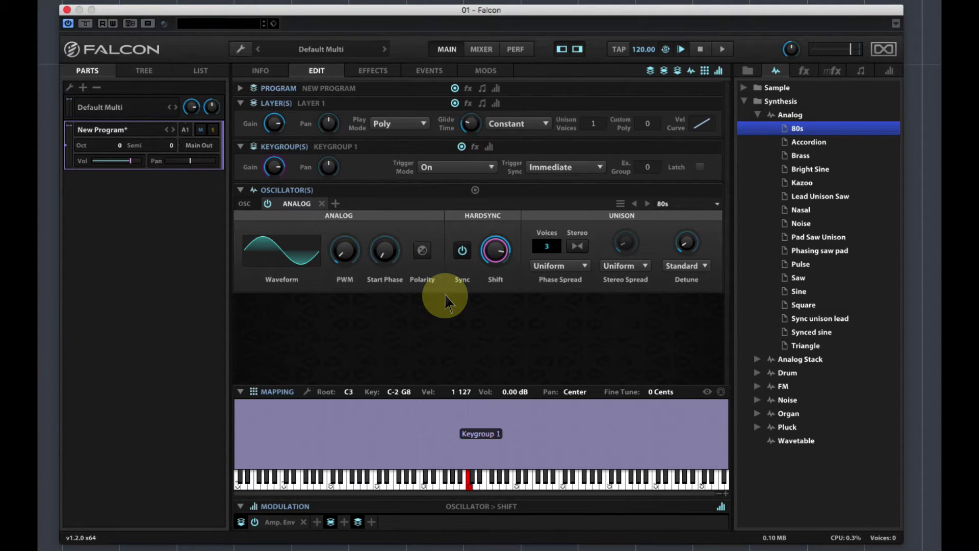
{"action": "mouse_move", "coordinate": [352, 253]}
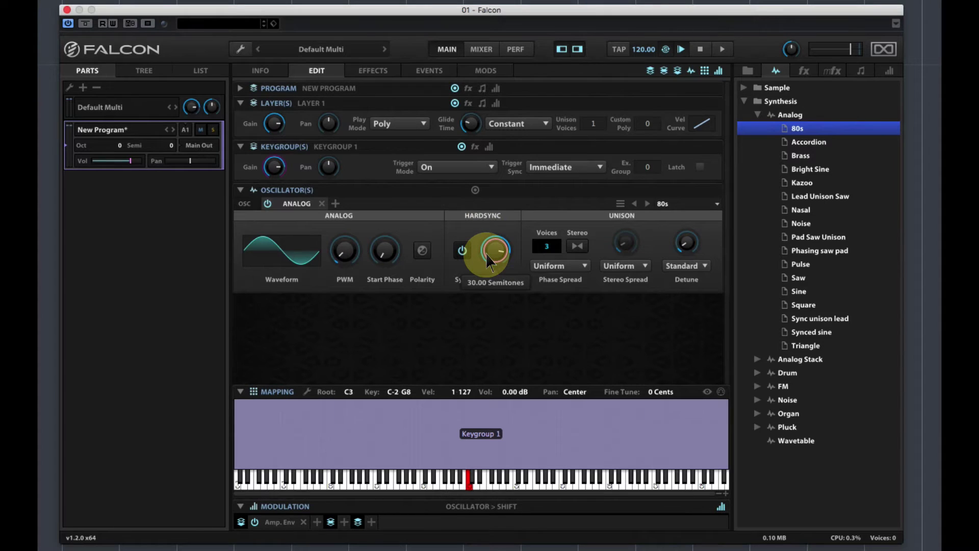
{"action": "left_click", "coordinate": [573, 267]}
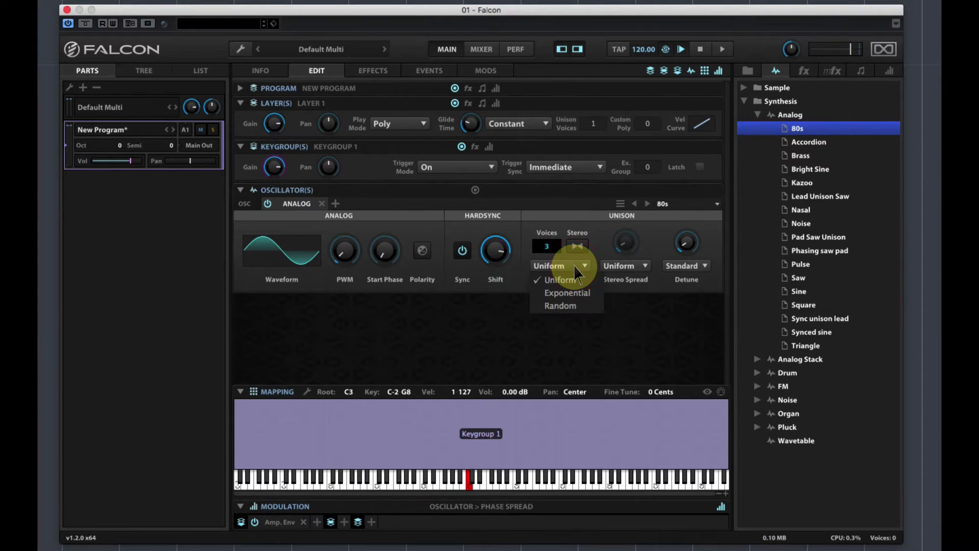
{"action": "left_click", "coordinate": [647, 255]}
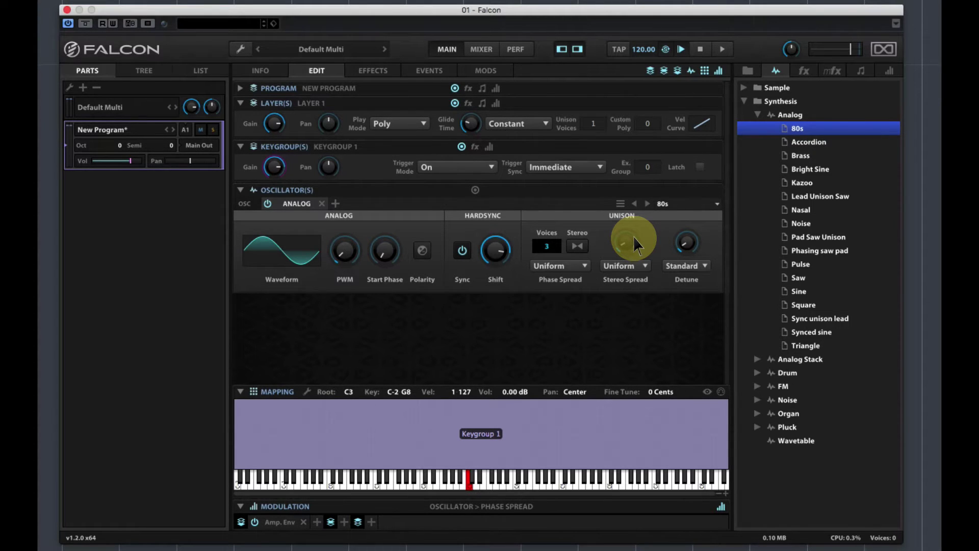
{"action": "left_click", "coordinate": [620, 204]}
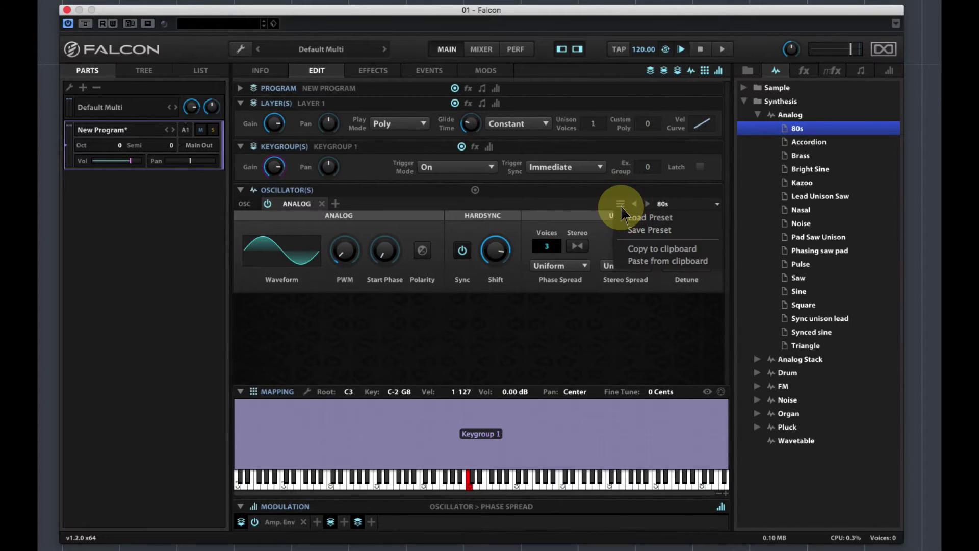
{"action": "left_click", "coordinate": [583, 204]}
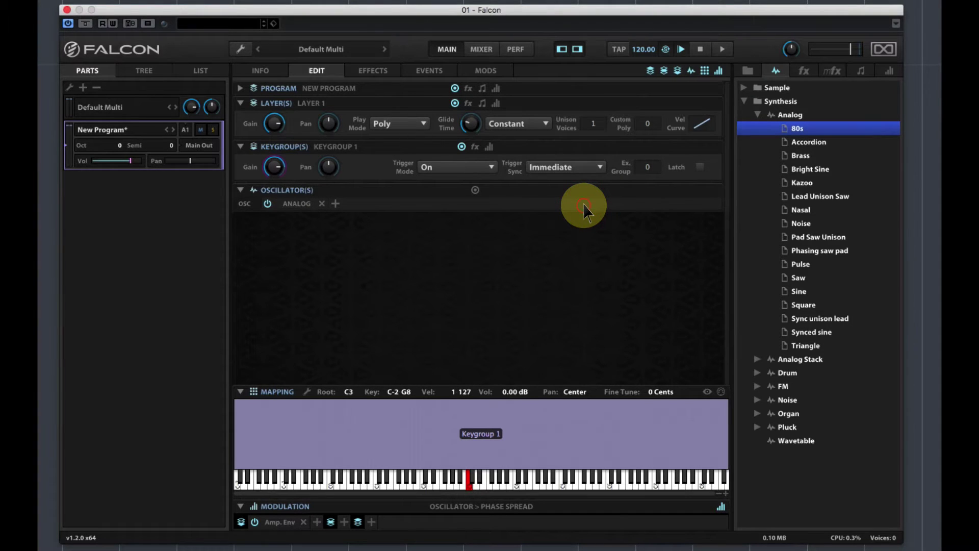
{"action": "left_click", "coordinate": [296, 205]}
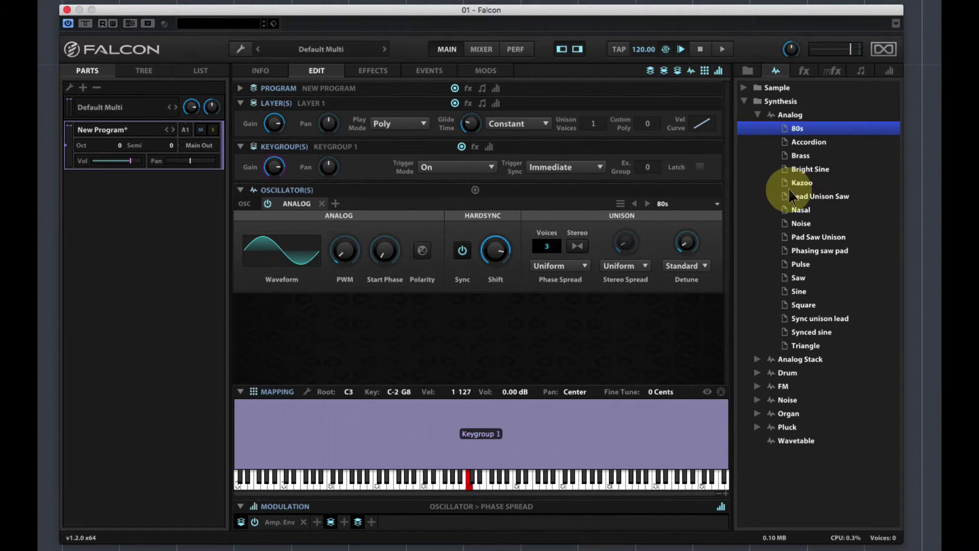
- Add the Kazoo analog preset as a second oscillator and bypass the 80s oscillator
{"action": "left_click_drag", "start_coordinate": [781, 182], "coordinate": [336, 199]}
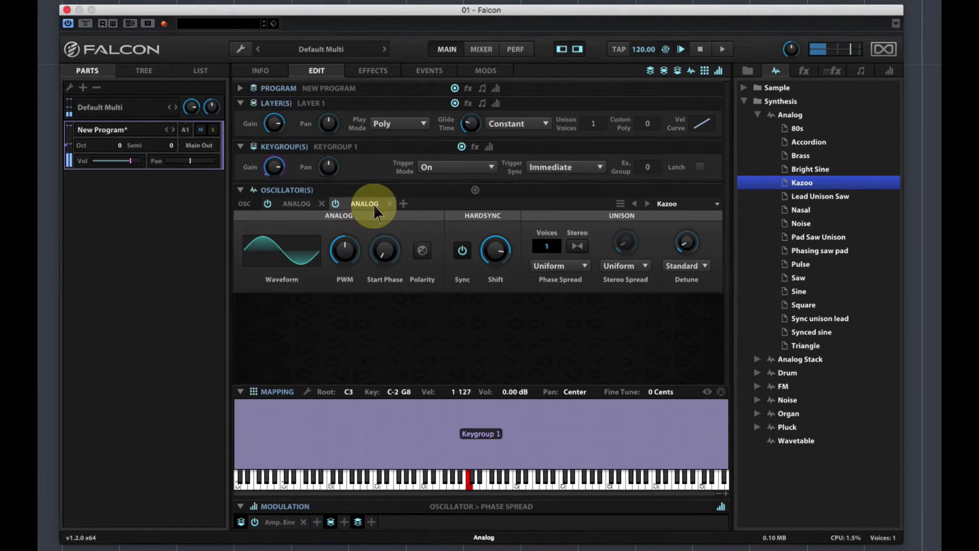
{"action": "left_click", "coordinate": [373, 204]}
{"action": "left_click", "coordinate": [267, 204]}
{"action": "left_click", "coordinate": [356, 208]}
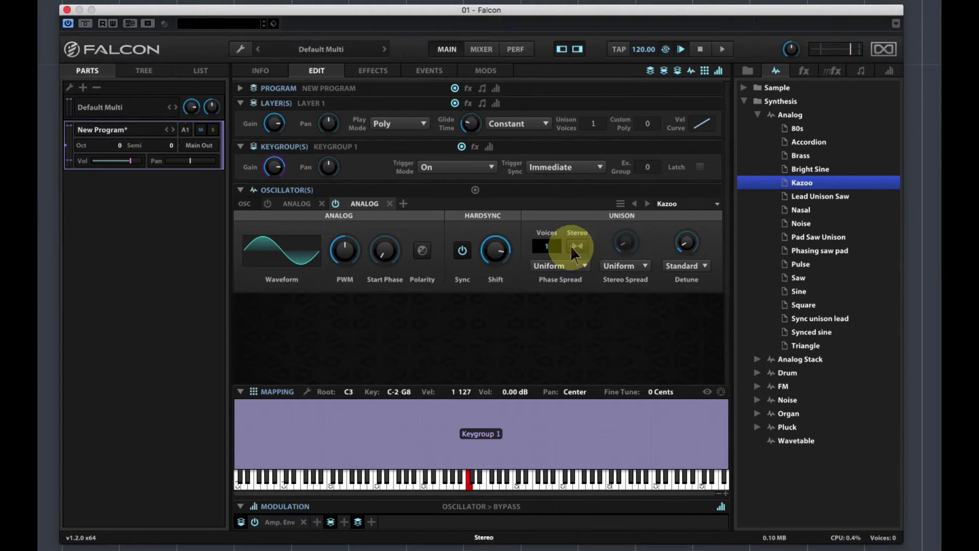
- Raise the Kazoo oscillator's start phase and PWM, lower its hard sync shift, and turn hard sync off
{"action": "mouse_move", "coordinate": [390, 252]}
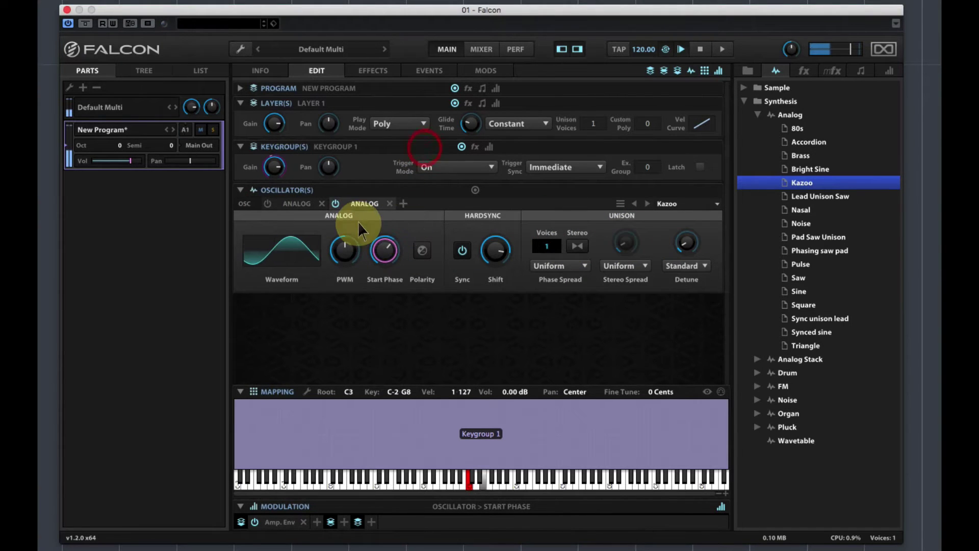
{"action": "left_click", "coordinate": [349, 264]}
{"action": "left_click_drag", "start_coordinate": [343, 317], "coordinate": [375, 127]}
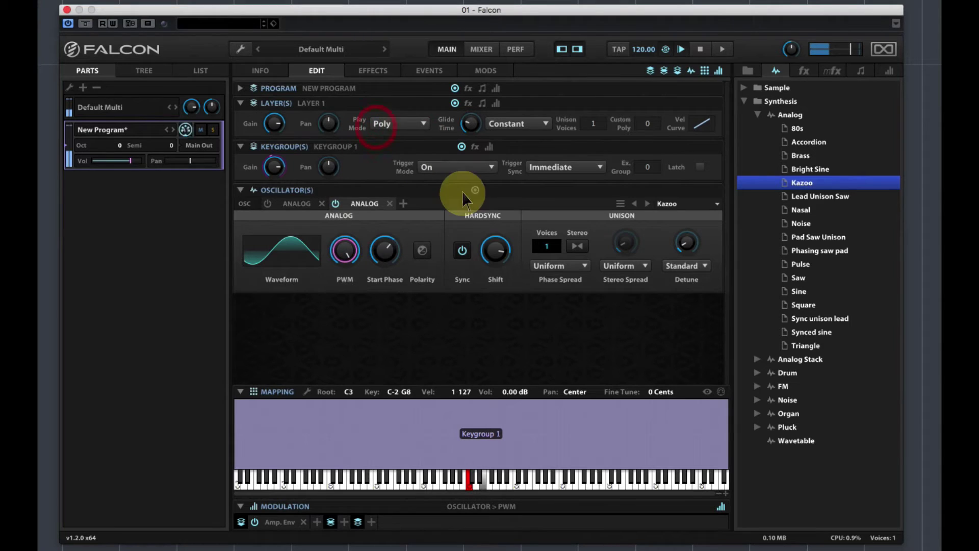
{"action": "left_click_drag", "start_coordinate": [494, 249], "coordinate": [494, 358]}
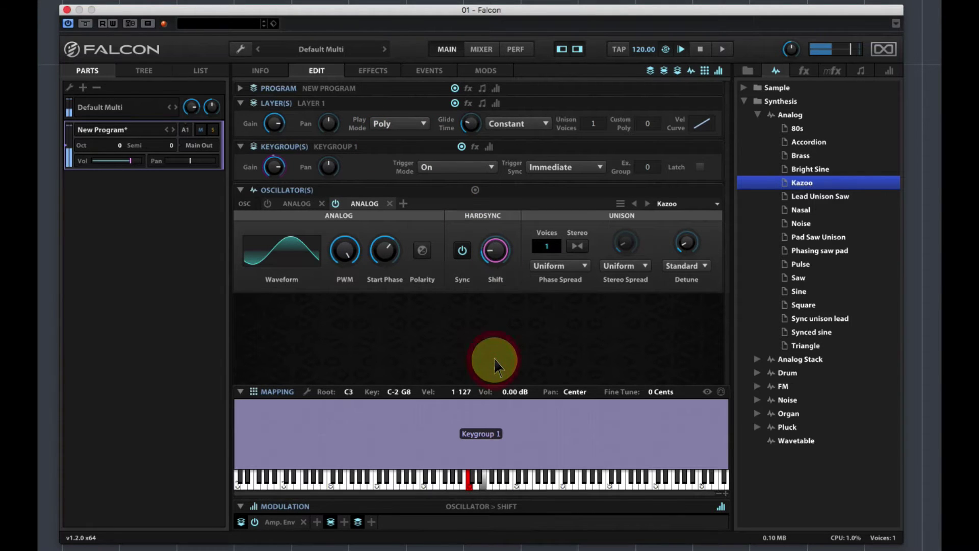
{"action": "left_click", "coordinate": [460, 252]}
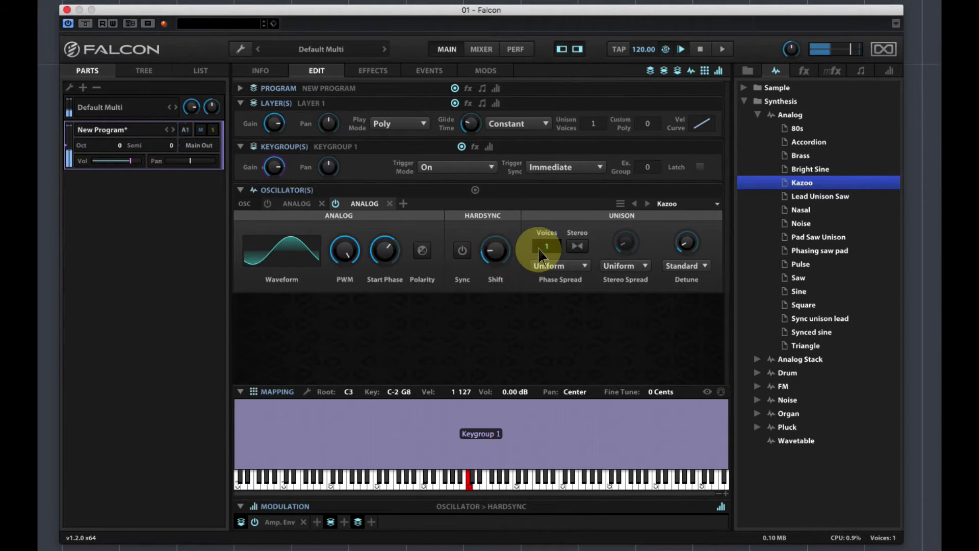
- Enable stereo unison with a wider stereo spread on the Kazoo oscillator, and reactivate the 80s oscillator
{"action": "left_click", "coordinate": [578, 246]}
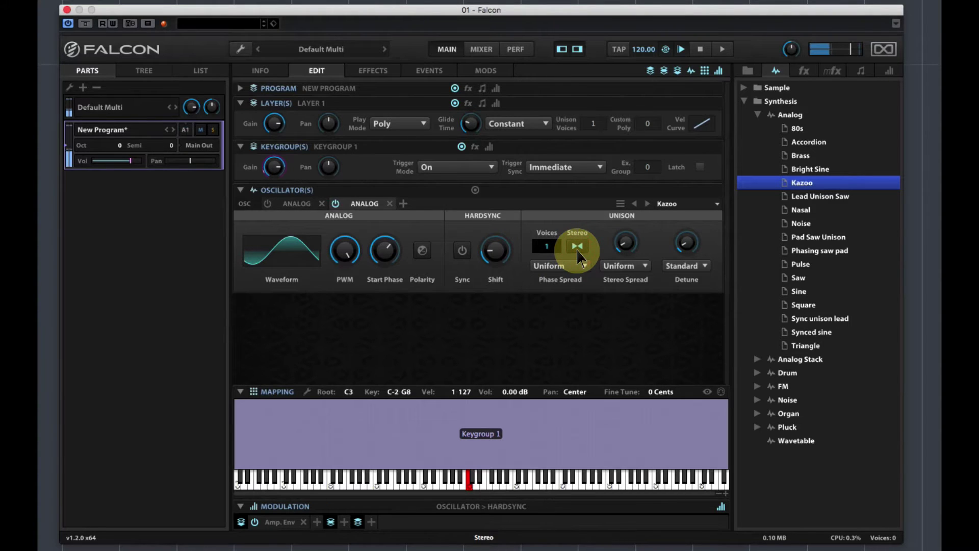
{"action": "left_click", "coordinate": [637, 232]}
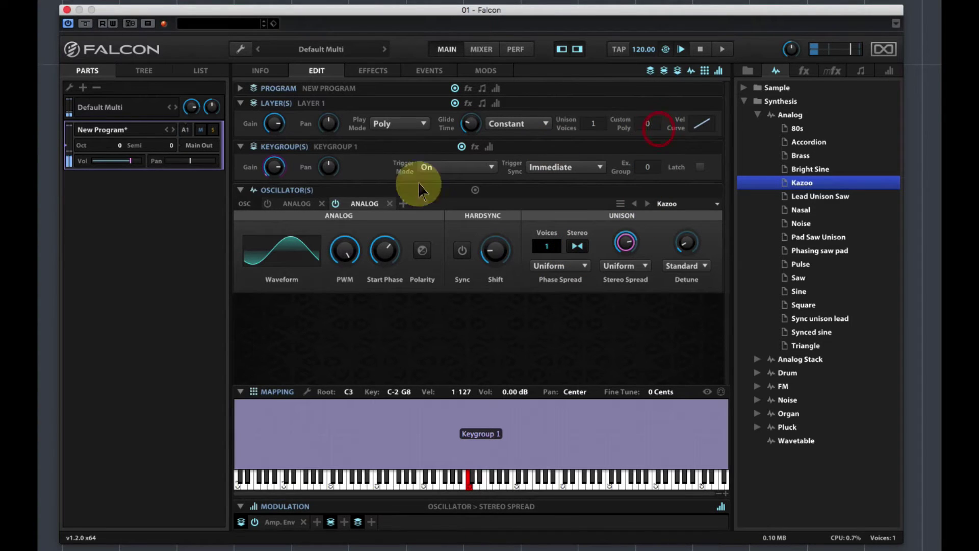
{"action": "left_click", "coordinate": [294, 203]}
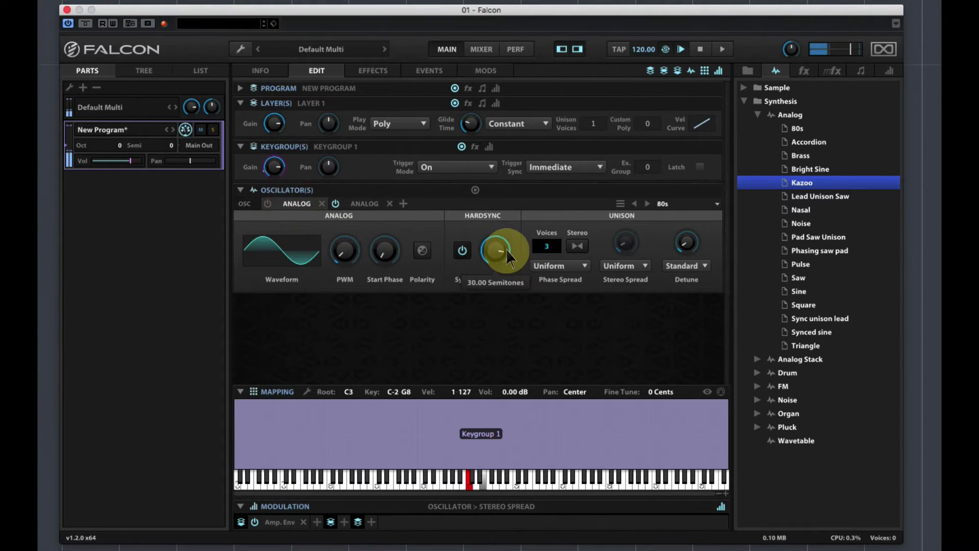
{"action": "left_click", "coordinate": [267, 204]}
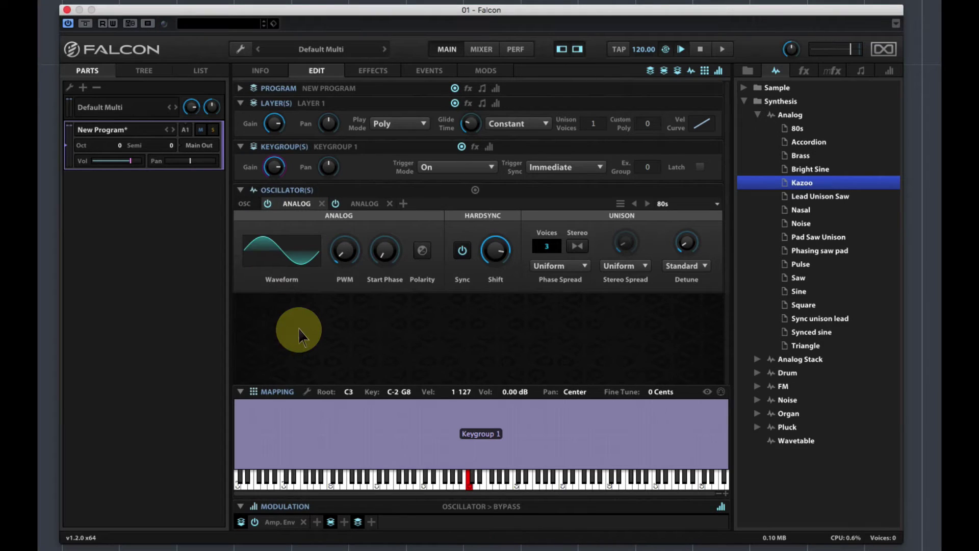
- Display the keygroup's Amp. Env settings in the modulation section
{"action": "left_click", "coordinate": [239, 505]}
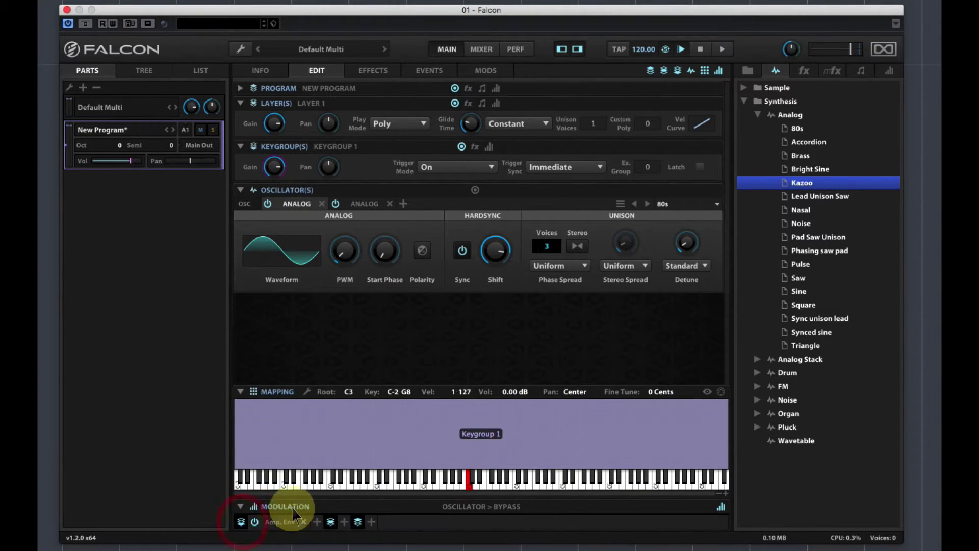
{"action": "left_click", "coordinate": [285, 523]}
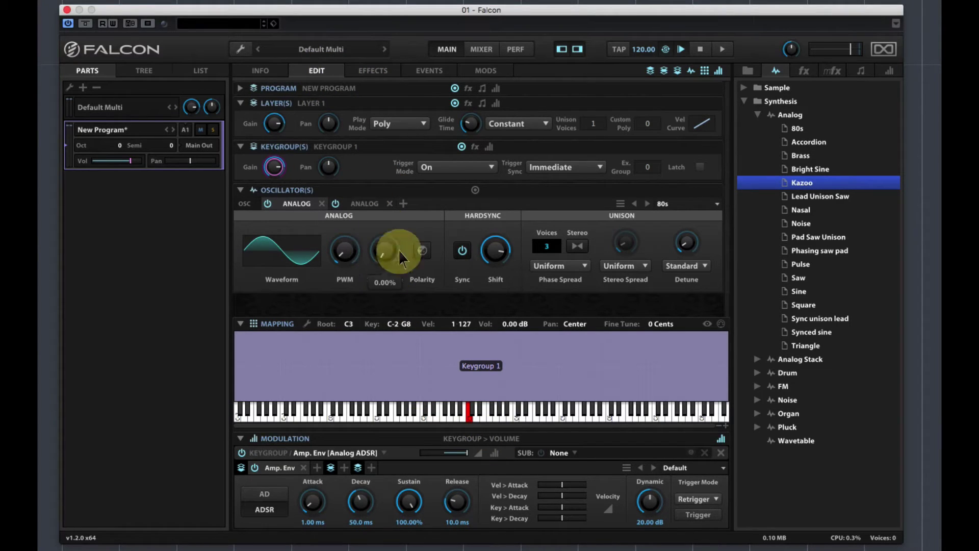
- Look over the program's info page and the effects routing levels from Master through Part 1 to New Program
{"action": "left_click", "coordinate": [265, 74]}
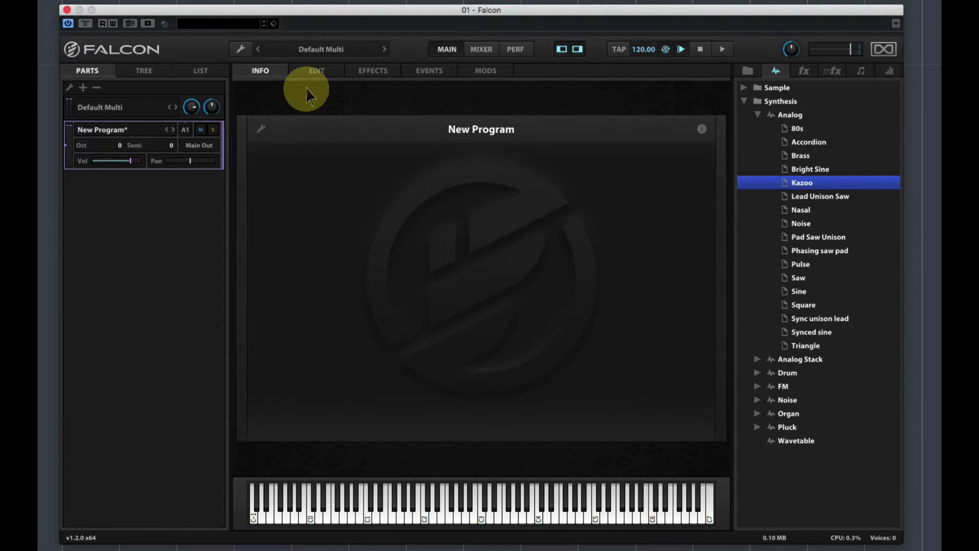
{"action": "left_click", "coordinate": [311, 75]}
{"action": "left_click", "coordinate": [362, 75]}
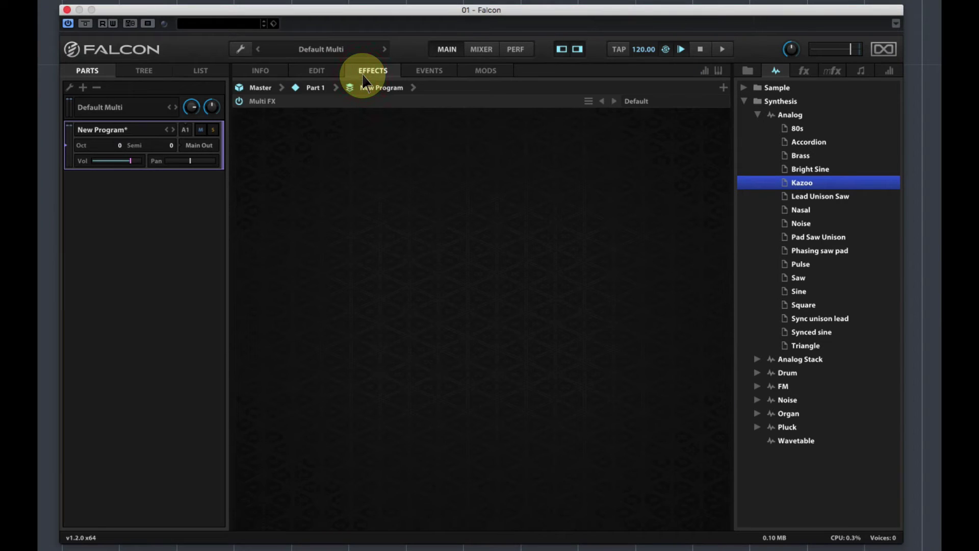
{"action": "left_click", "coordinate": [283, 92]}
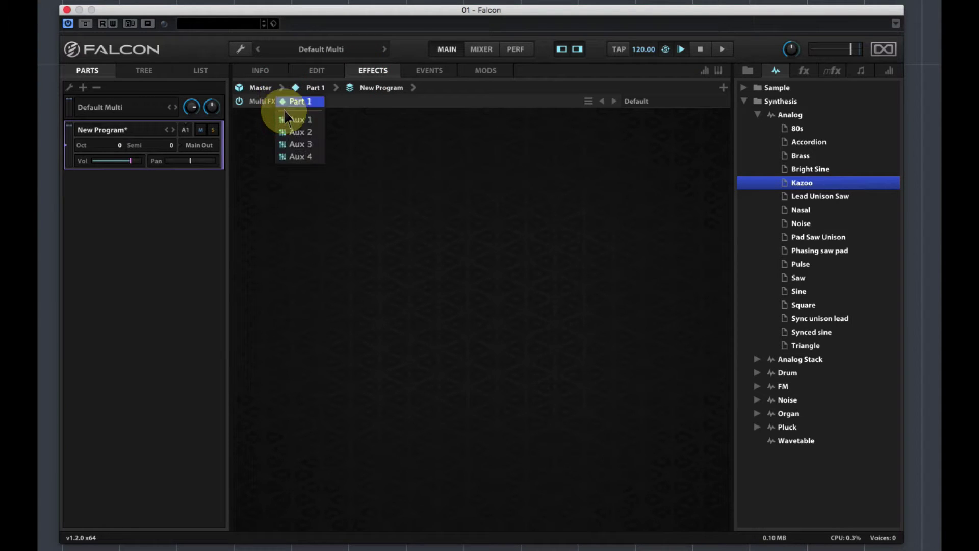
{"action": "left_click", "coordinate": [350, 99]}
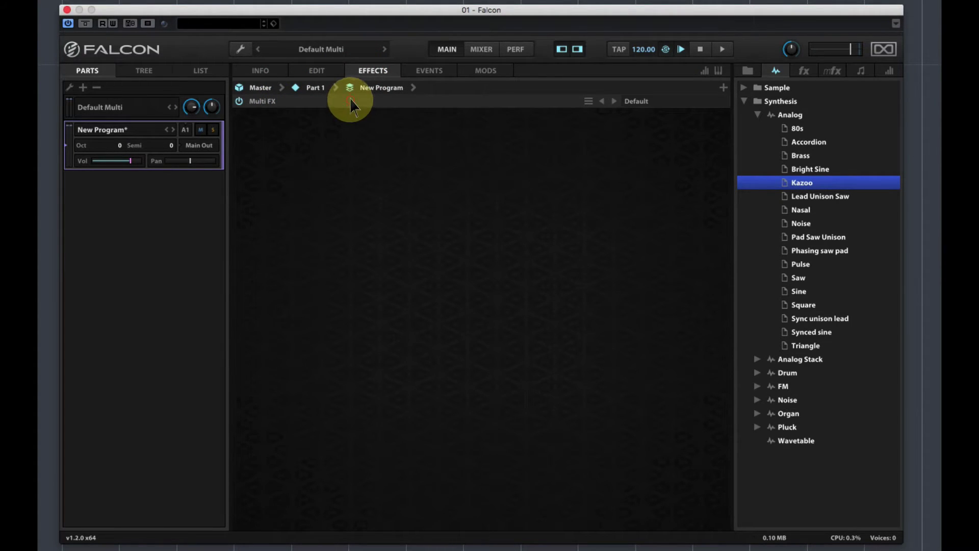
{"action": "left_click", "coordinate": [417, 93]}
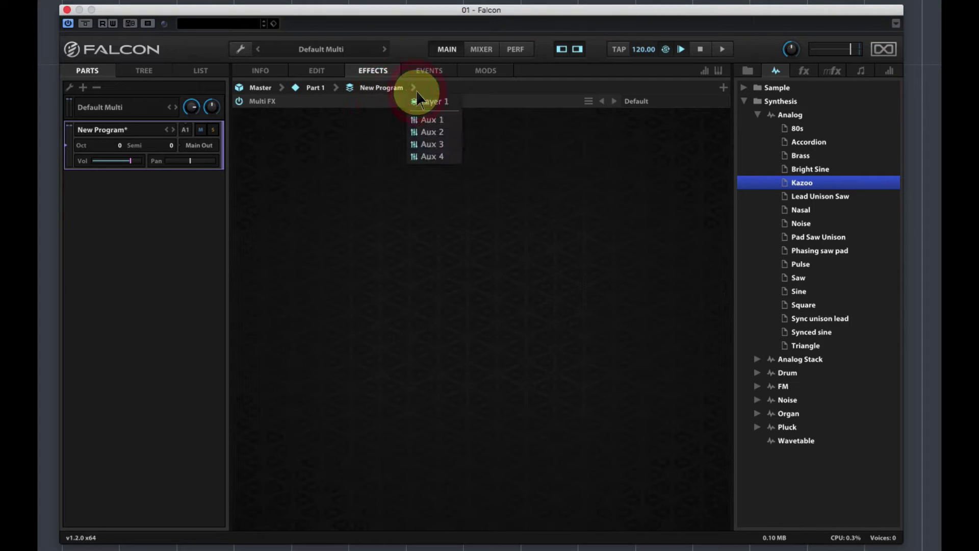
{"action": "left_click", "coordinate": [374, 117]}
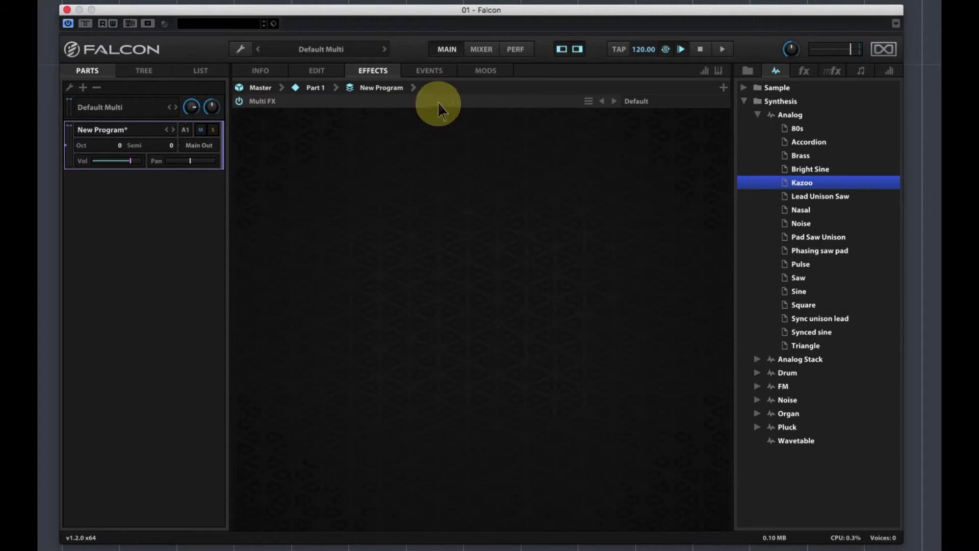
- Load the Chorus_Delay_IReverb multi-effect preset from the Aux_FX category onto New Program
{"action": "left_click", "coordinate": [588, 101]}
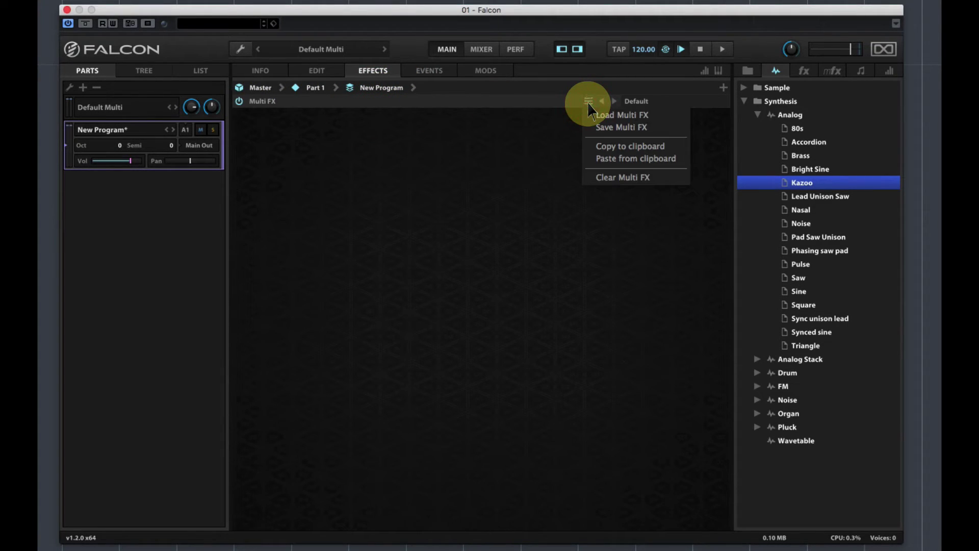
{"action": "left_click", "coordinate": [559, 102]}
{"action": "left_click", "coordinate": [632, 105]}
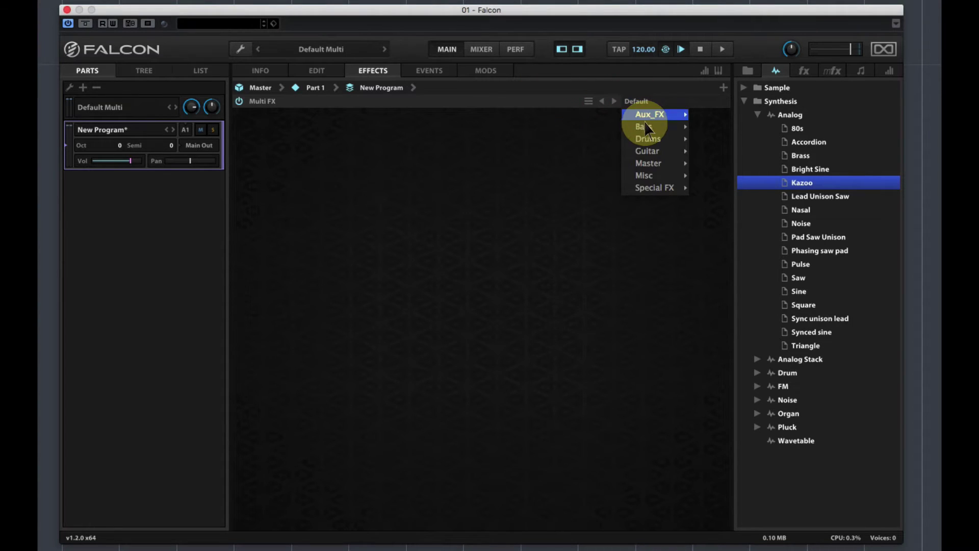
{"action": "mouse_move", "coordinate": [645, 122]}
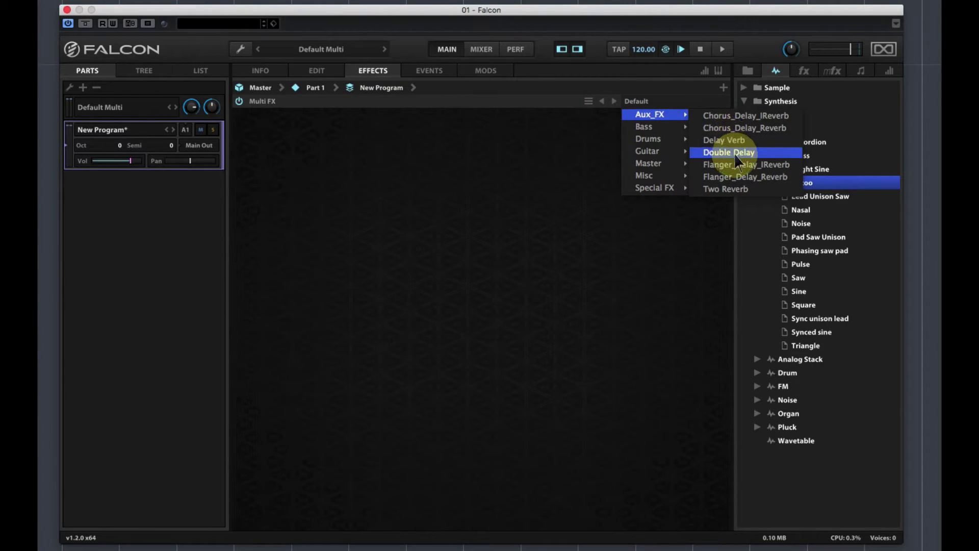
{"action": "mouse_move", "coordinate": [701, 128]}
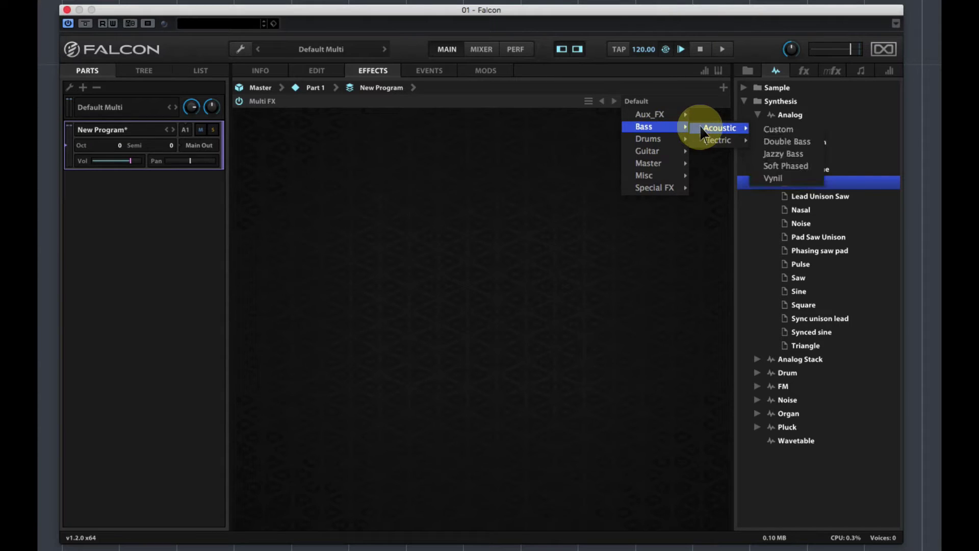
{"action": "mouse_move", "coordinate": [666, 143]}
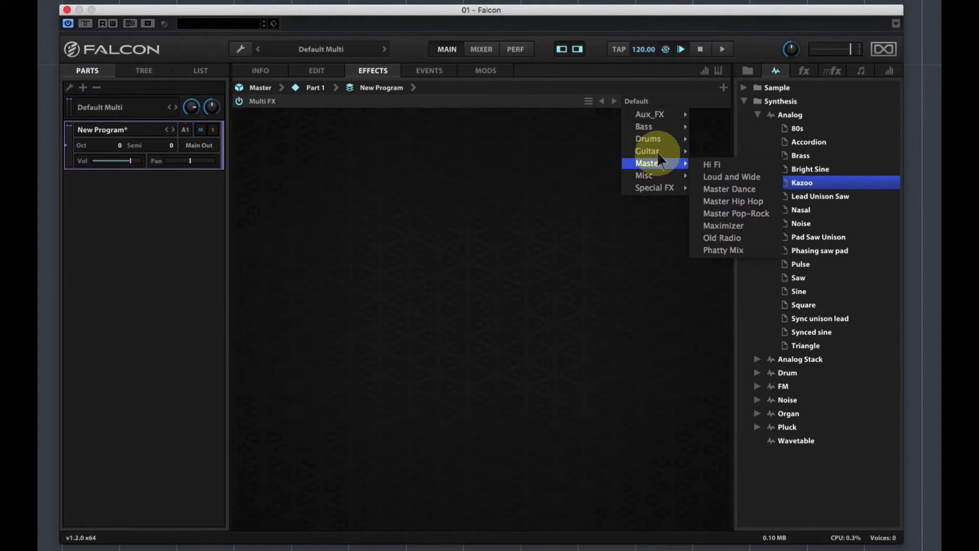
{"action": "mouse_move", "coordinate": [659, 116]}
{"action": "left_click", "coordinate": [732, 116]}
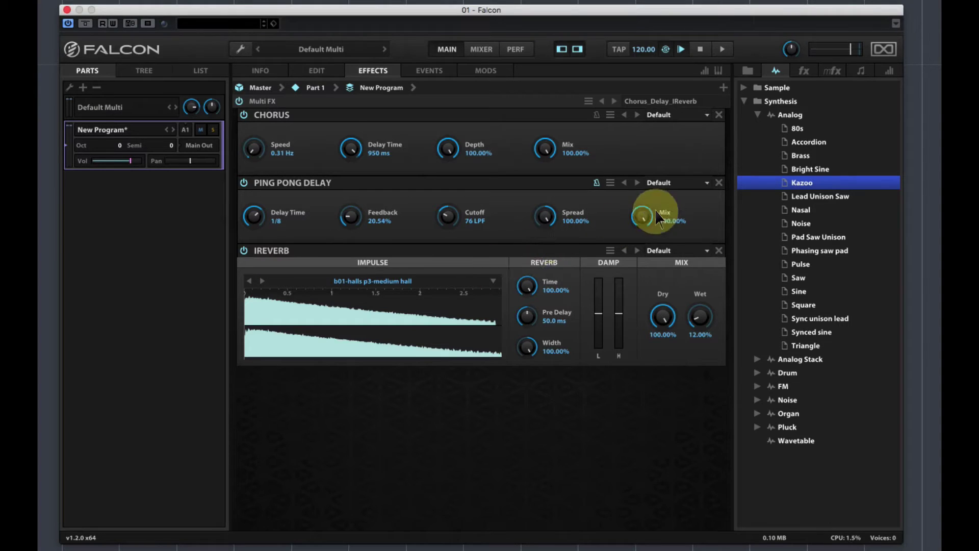
- Reduce the Ping Pong Delay mix to 33.91% and the Chorus mix to 32.23%
{"action": "left_click_drag", "start_coordinate": [637, 255], "coordinate": [629, 323]}
{"action": "left_click_drag", "start_coordinate": [544, 148], "coordinate": [542, 272]}
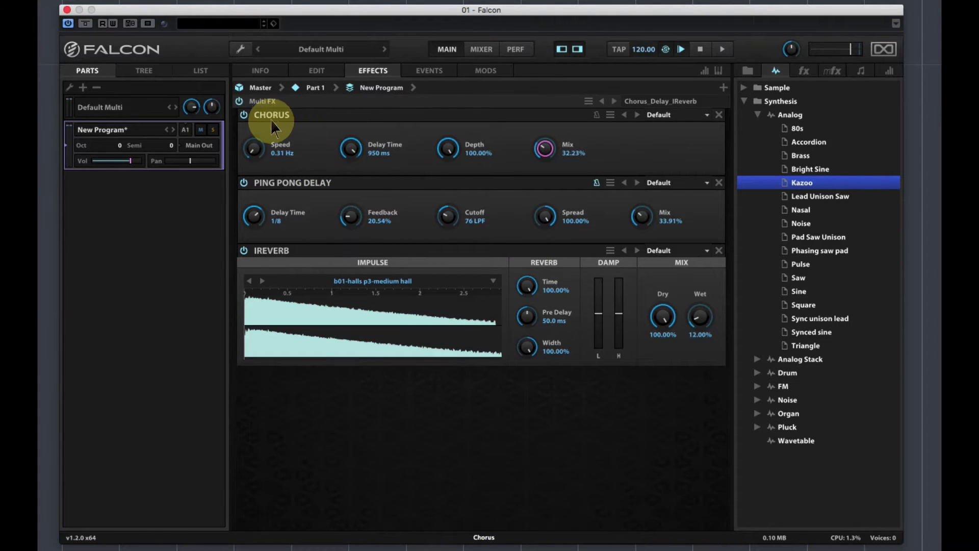
- Remove the Chorus, Ping Pong Delay and IReverb effects from New Program's effect chain
{"action": "left_click", "coordinate": [718, 116]}
{"action": "left_click", "coordinate": [718, 115]}
{"action": "left_click", "coordinate": [718, 116]}
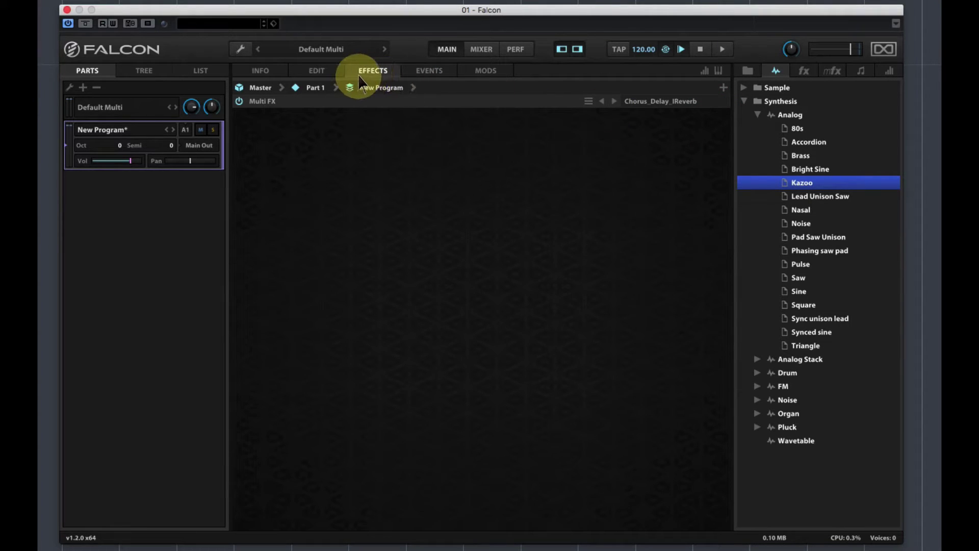
- View the effects sections of Part 1 and Master
{"action": "left_click", "coordinate": [319, 90]}
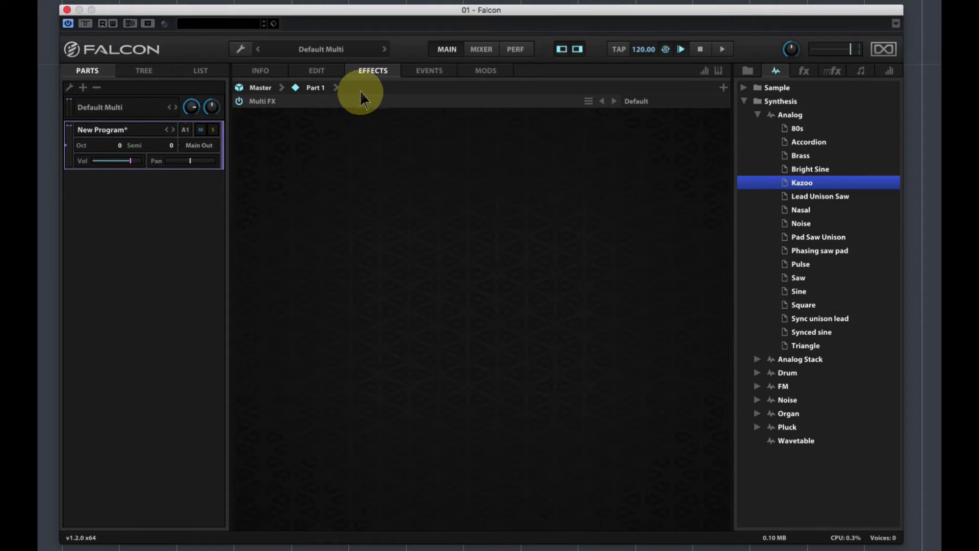
{"action": "left_click", "coordinate": [247, 87]}
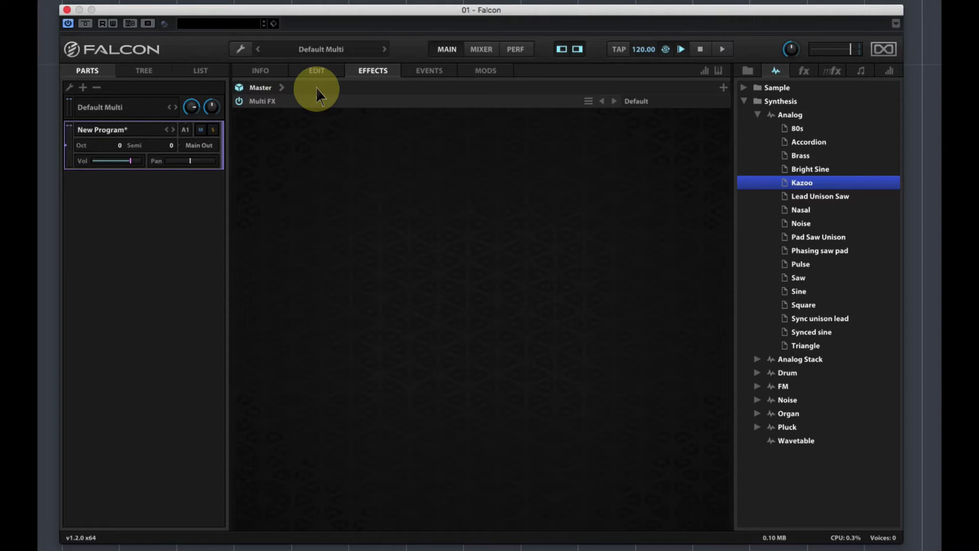
- Add an Arpeggiator with the Default preset to the events section of Part 1
{"action": "left_click", "coordinate": [430, 71]}
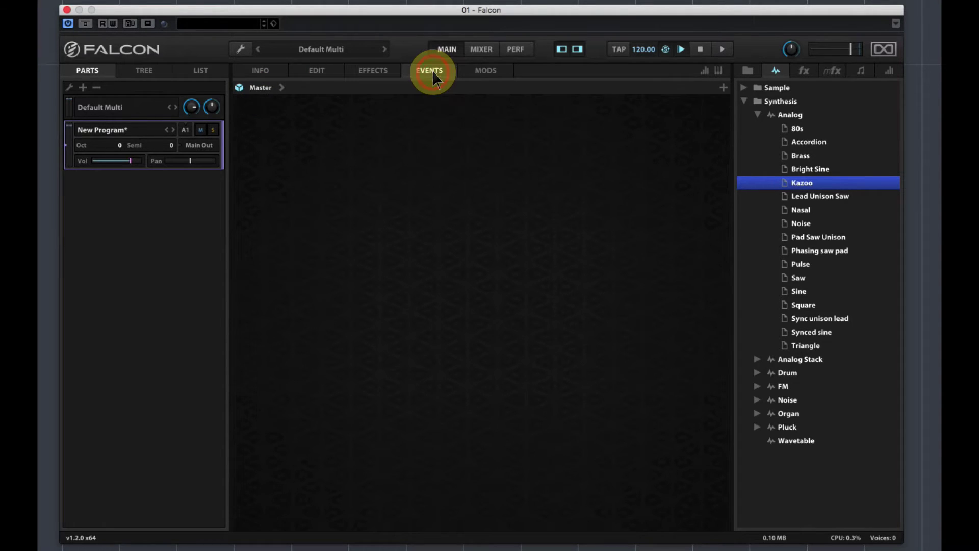
{"action": "left_click", "coordinate": [280, 90]}
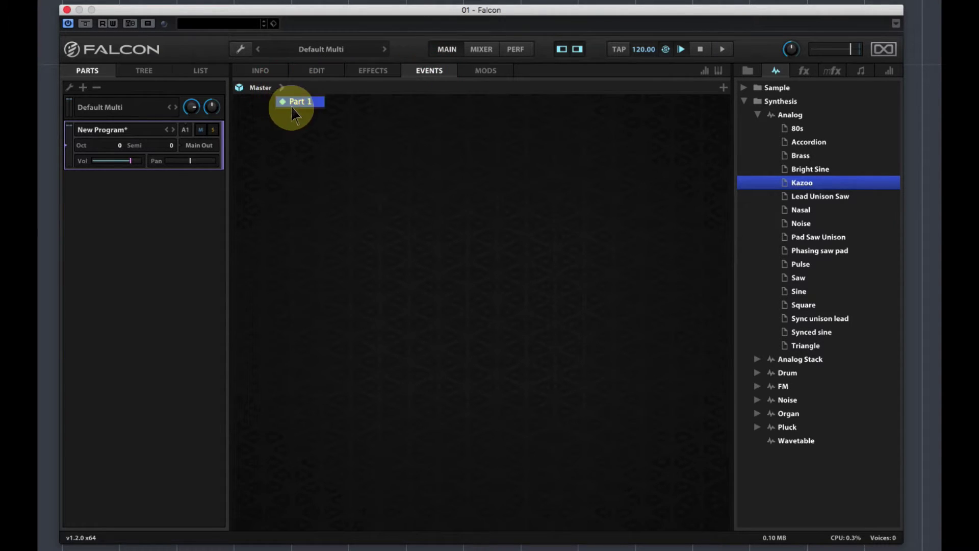
{"action": "left_click", "coordinate": [291, 106]}
{"action": "left_click", "coordinate": [723, 87]}
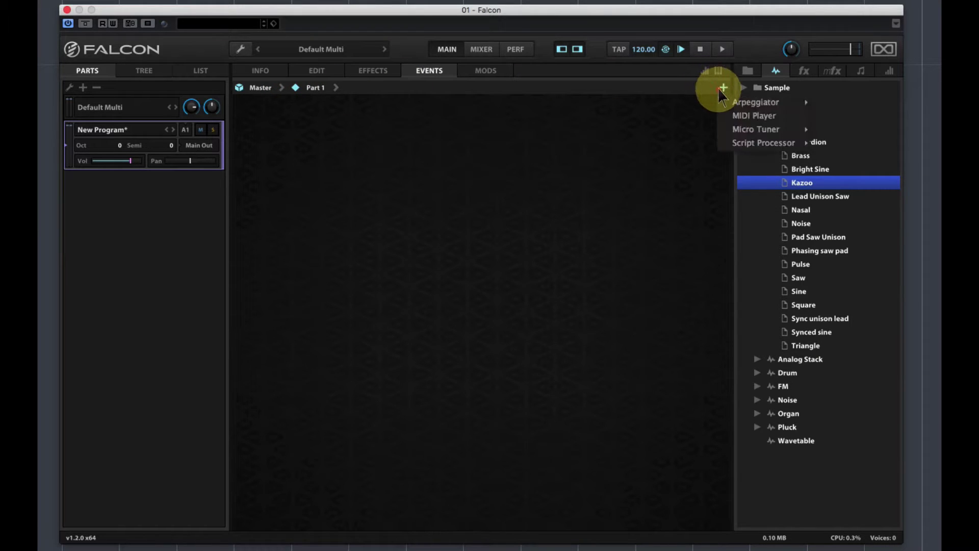
{"action": "mouse_move", "coordinate": [741, 106]}
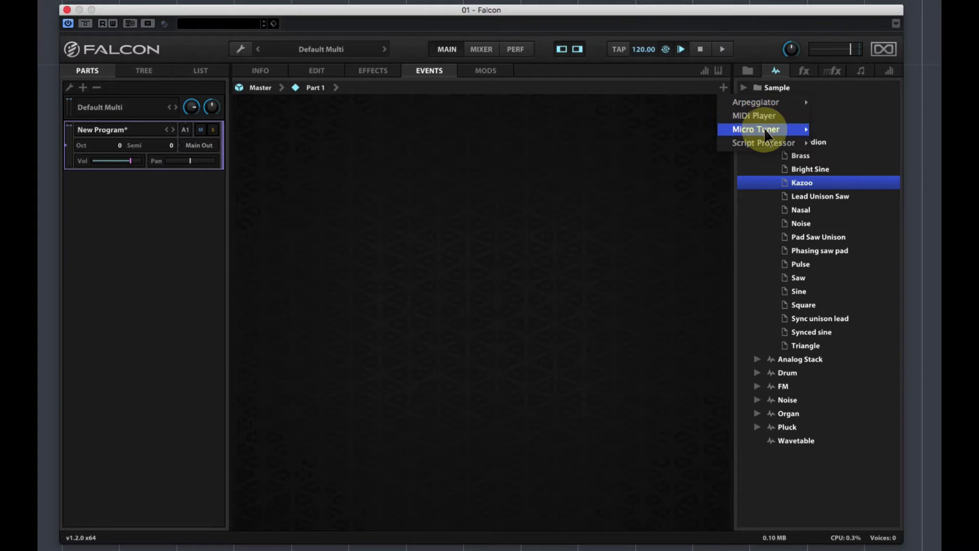
{"action": "mouse_move", "coordinate": [765, 143]}
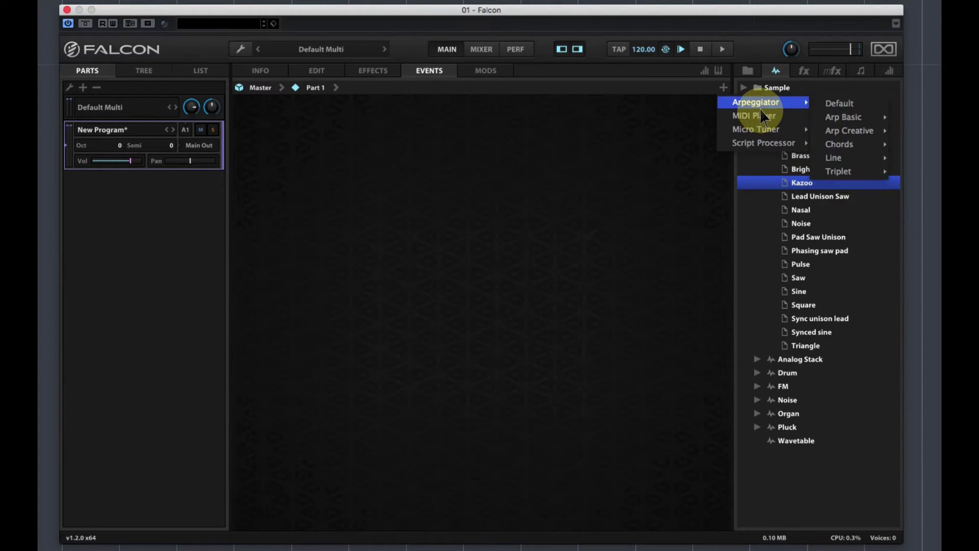
{"action": "left_click", "coordinate": [834, 109]}
- Draw an uneven velocity pattern across the arpeggiator's 16 steps and set its octave to 1
{"action": "mouse_move", "coordinate": [254, 244]}
{"action": "left_mouse_down"}
{"action": "mouse_move", "coordinate": [344, 218]}
{"action": "mouse_move", "coordinate": [508, 208]}
{"action": "mouse_move", "coordinate": [607, 212]}
{"action": "mouse_move", "coordinate": [718, 257]}
{"action": "left_mouse_up"}
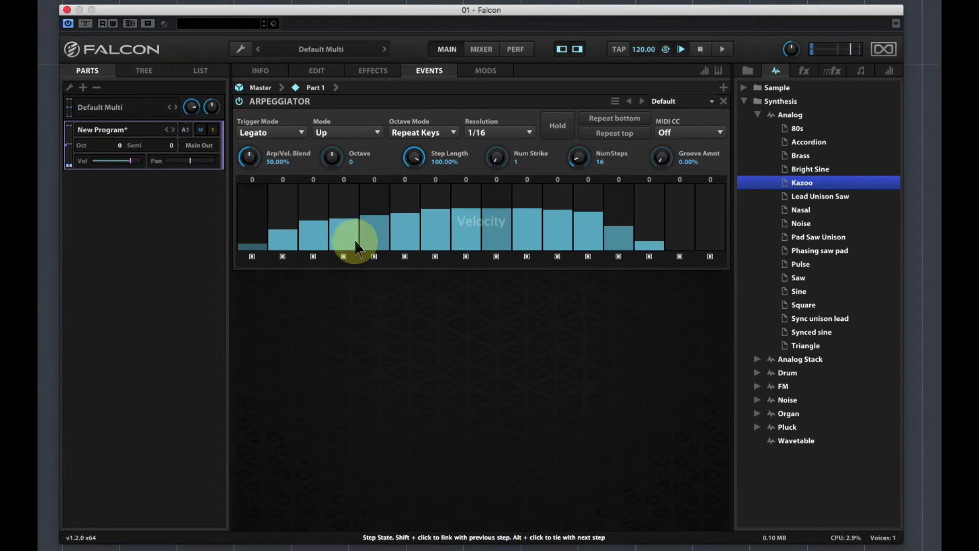
{"action": "left_click", "coordinate": [253, 223]}
{"action": "left_click", "coordinate": [313, 237]}
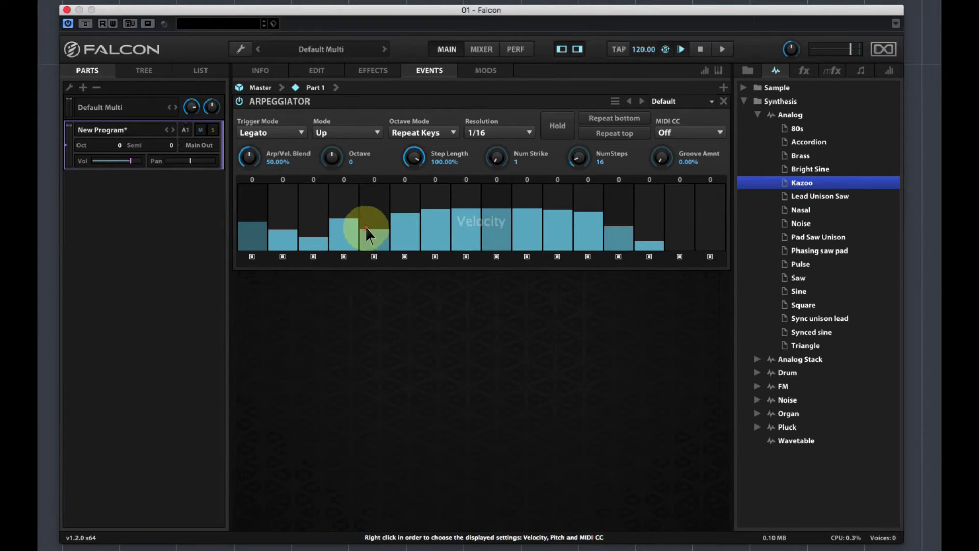
{"action": "left_click", "coordinate": [370, 228]}
{"action": "left_click", "coordinate": [436, 240]}
{"action": "left_click", "coordinate": [495, 243]}
{"action": "left_click", "coordinate": [558, 223]}
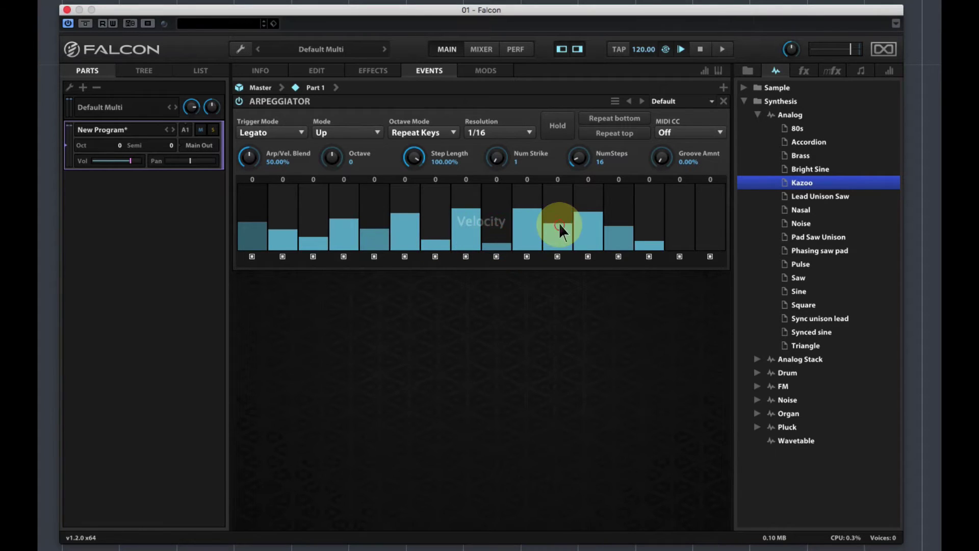
{"action": "left_click", "coordinate": [618, 243]}
{"action": "left_click", "coordinate": [681, 225]}
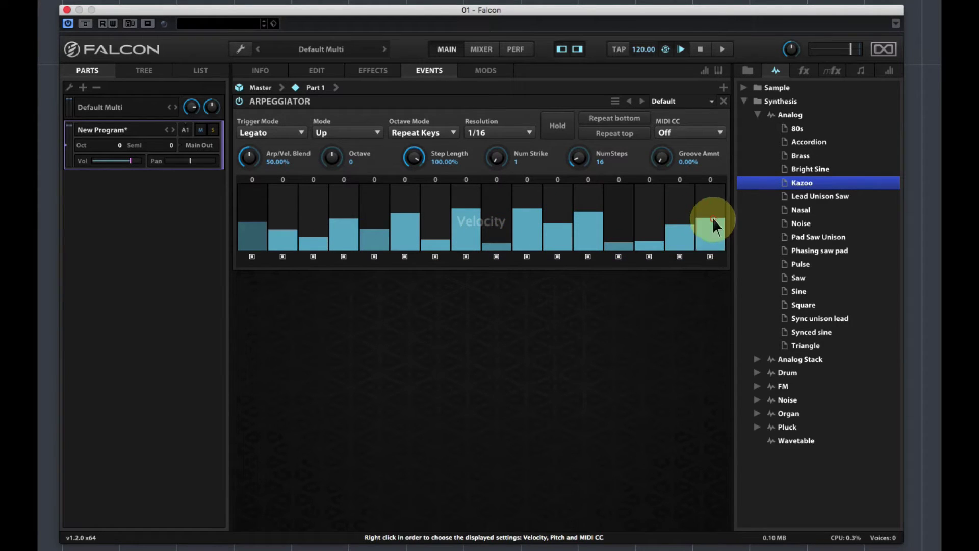
{"action": "left_click", "coordinate": [710, 246]}
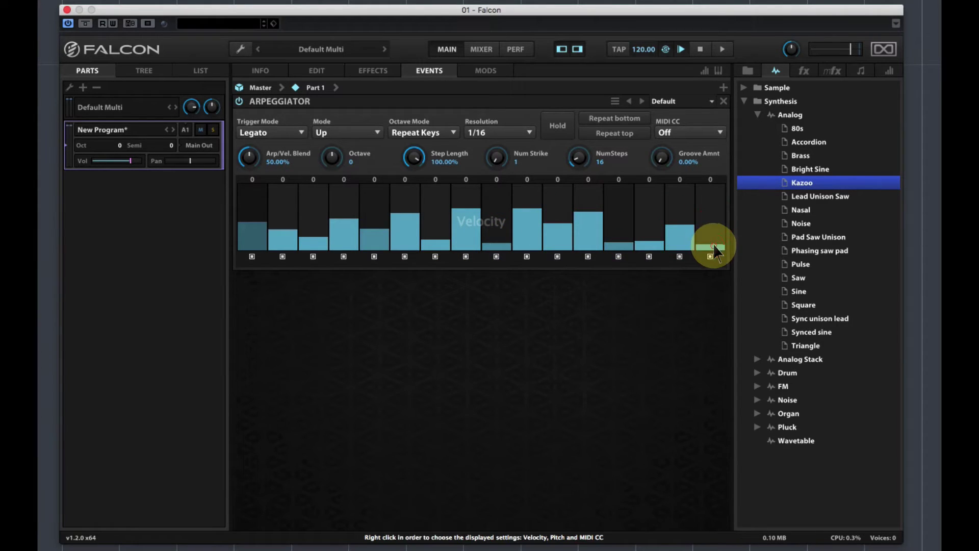
{"action": "left_click", "coordinate": [556, 240]}
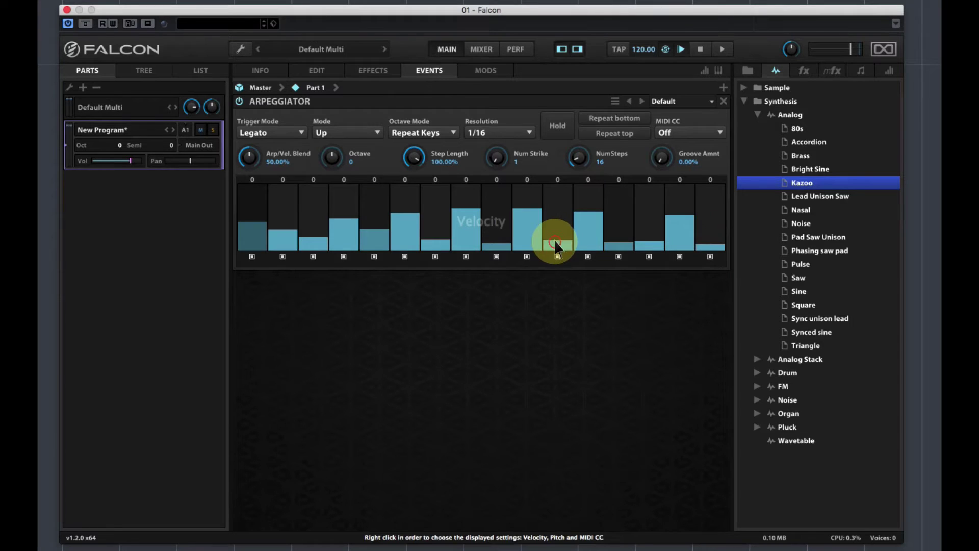
{"action": "left_click", "coordinate": [344, 153]}
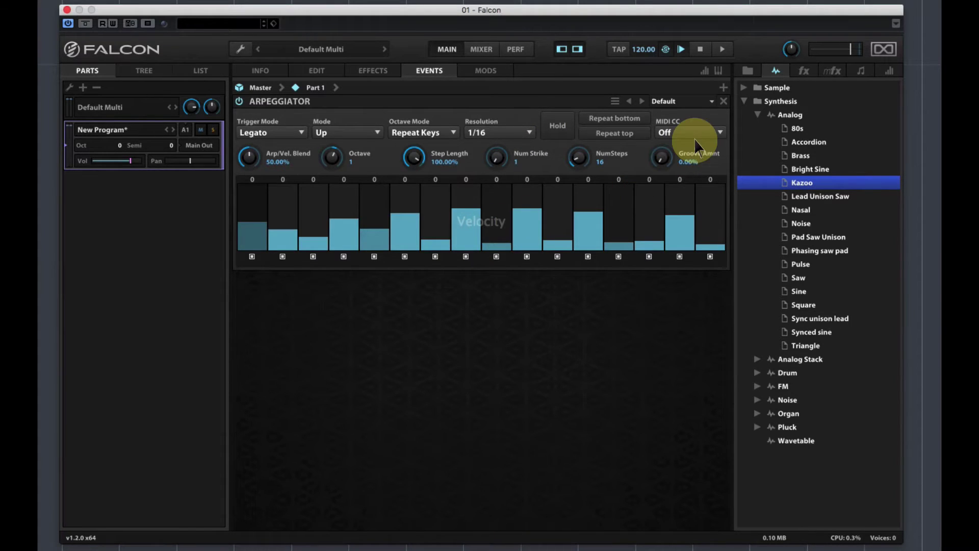
- Add a second arpeggiator to Part 1 using the Bass Line preset from the Line category
{"action": "left_click", "coordinate": [723, 88]}
{"action": "mouse_move", "coordinate": [745, 105]}
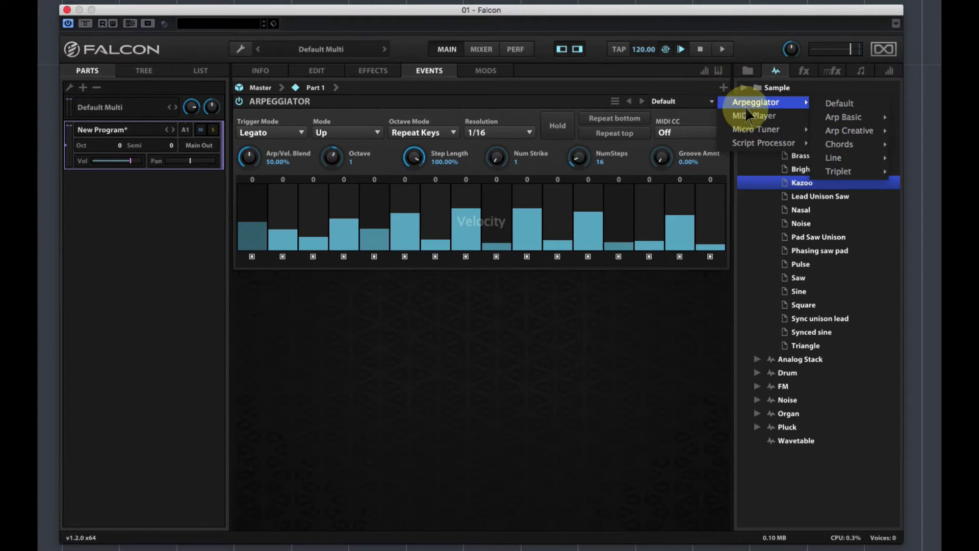
{"action": "mouse_move", "coordinate": [851, 147]}
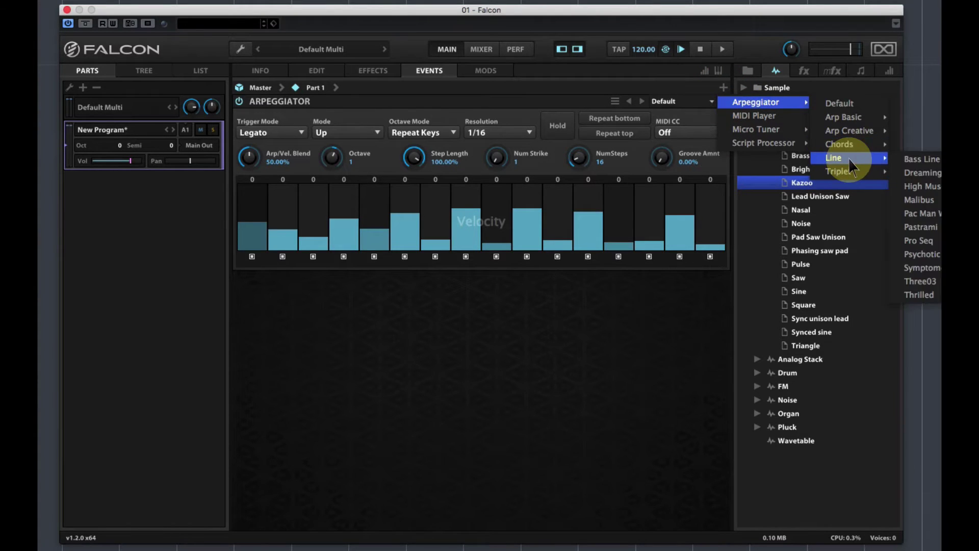
{"action": "left_click", "coordinate": [925, 159]}
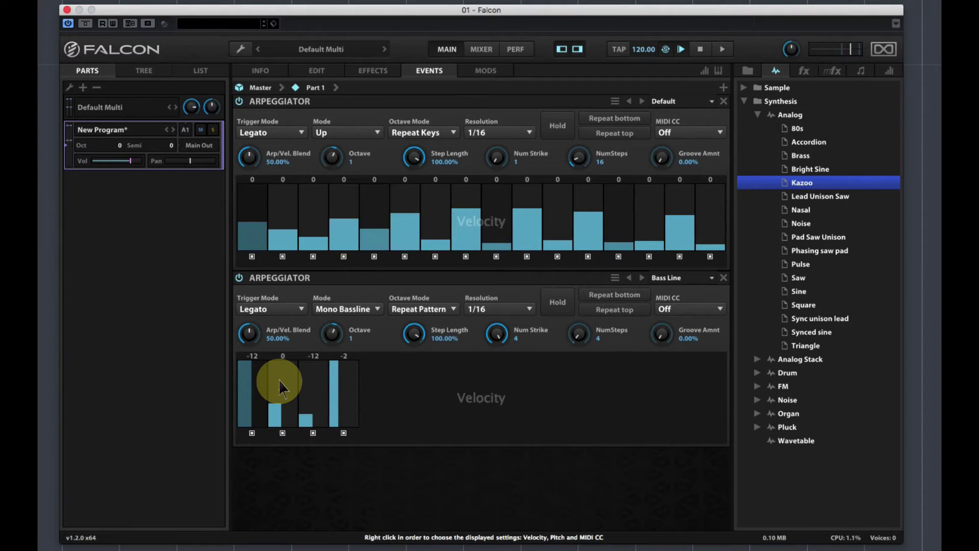
- Remove both arpeggiators from Part 1's events section
{"action": "left_click", "coordinate": [724, 102]}
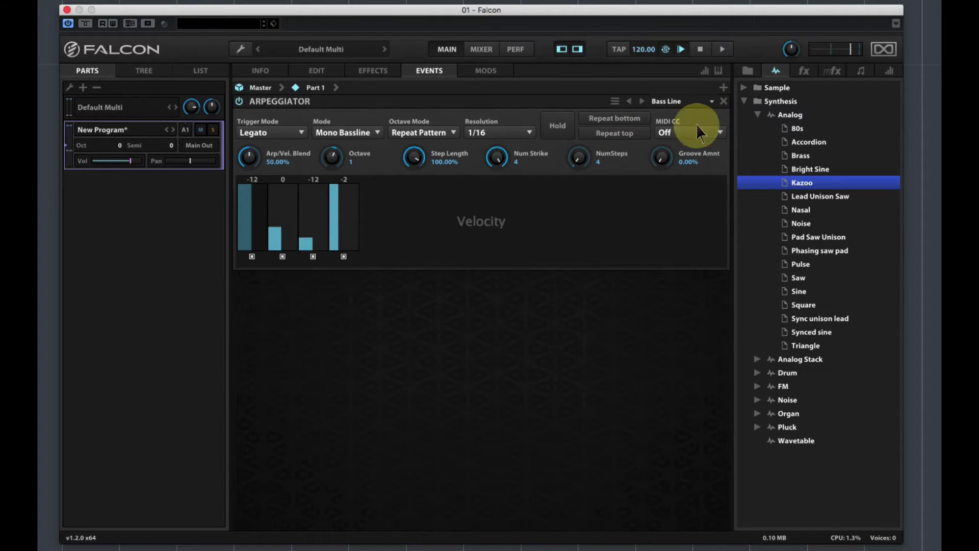
{"action": "left_click", "coordinate": [724, 103]}
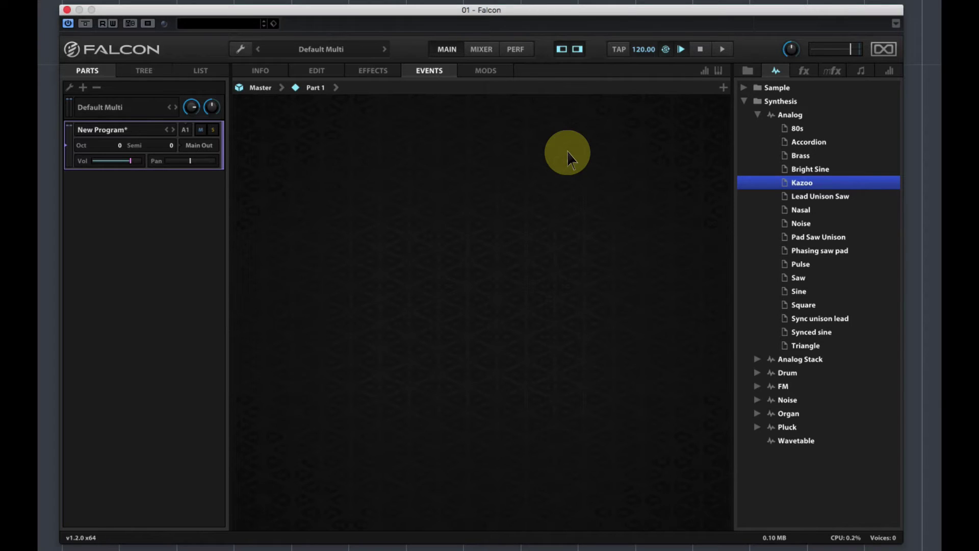
- Show the events section of New Program and collapse the Synthesis folder in the browser
{"action": "left_click", "coordinate": [336, 91]}
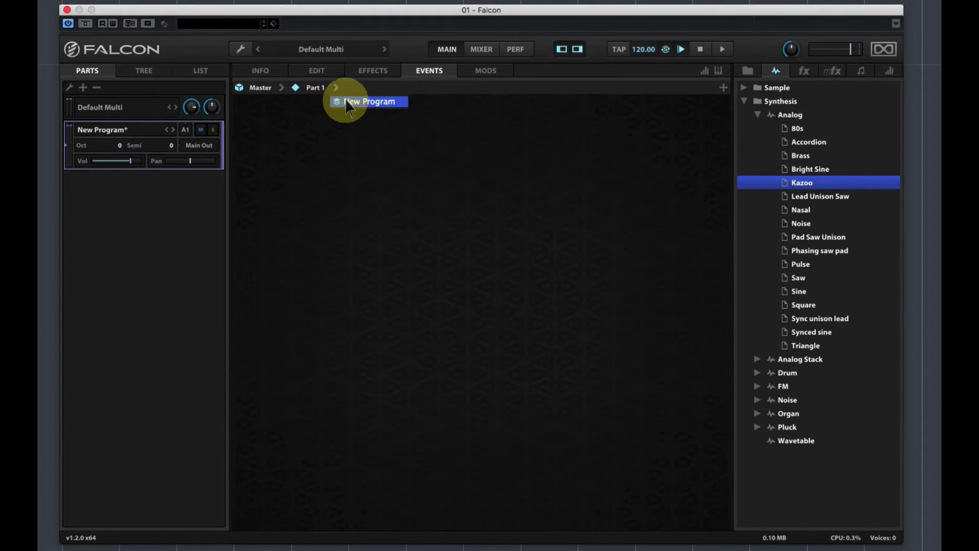
{"action": "left_click", "coordinate": [350, 101]}
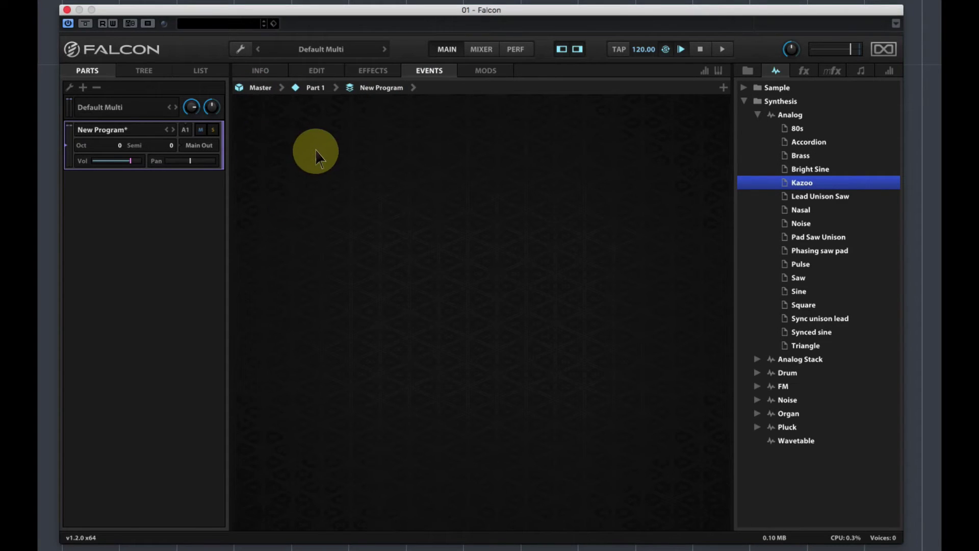
{"action": "left_click", "coordinate": [744, 101]}
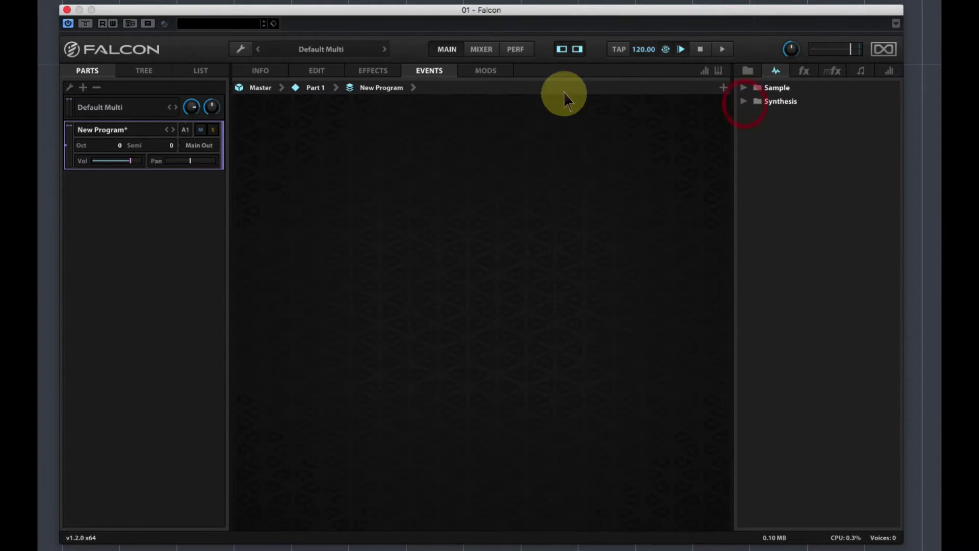
- Review the modulator types that can be added in New Program's modulation section
{"action": "left_click", "coordinate": [479, 76]}
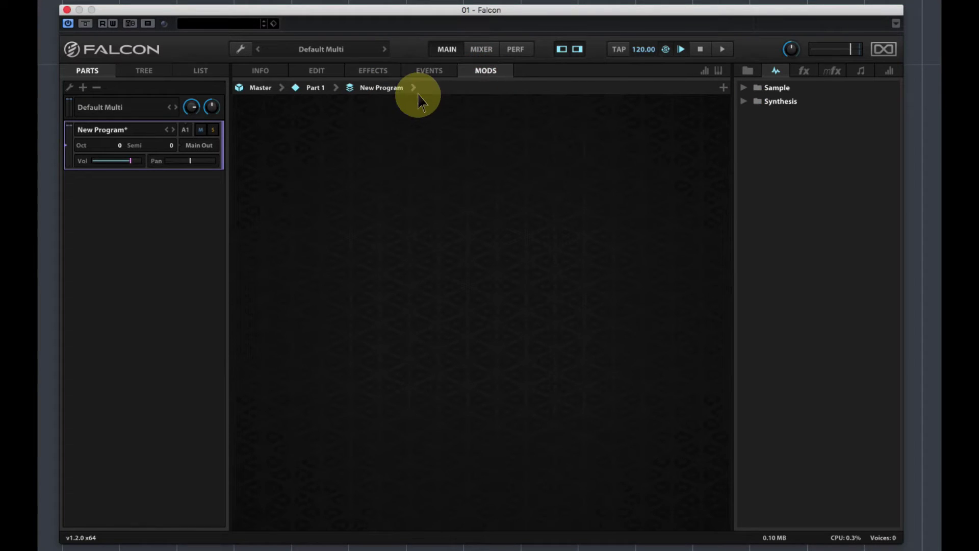
{"action": "left_click", "coordinate": [723, 88]}
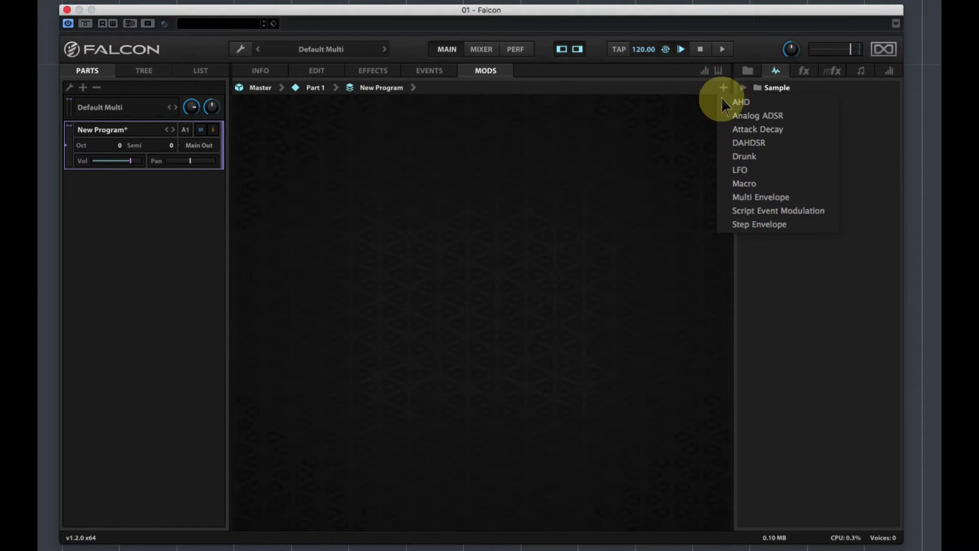
{"action": "left_click", "coordinate": [570, 187]}
- Show the program's info page and replace New Program with the ReAL E.T 1.2 preset from Falcon Factory's Animated 1.1 category
{"action": "left_click", "coordinate": [267, 72]}
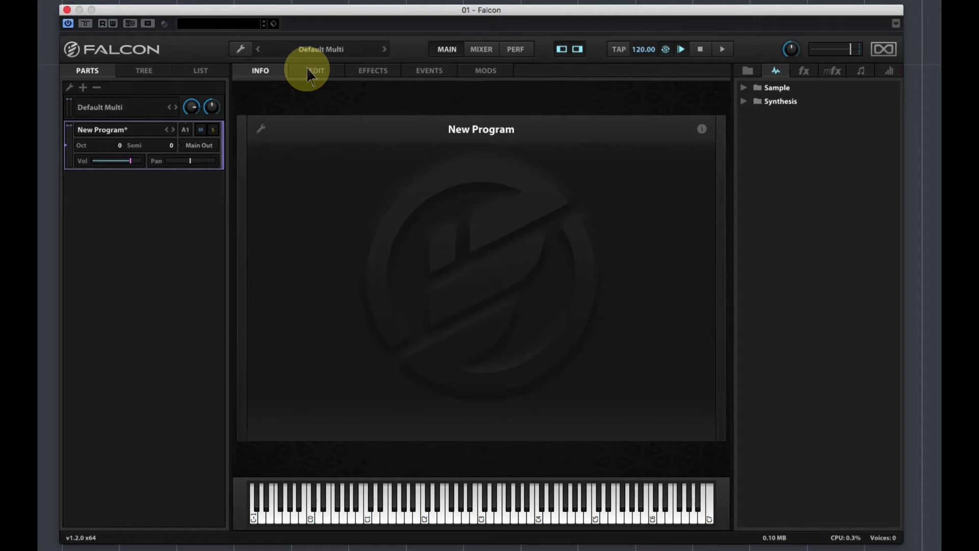
{"action": "double_click", "coordinate": [95, 132]}
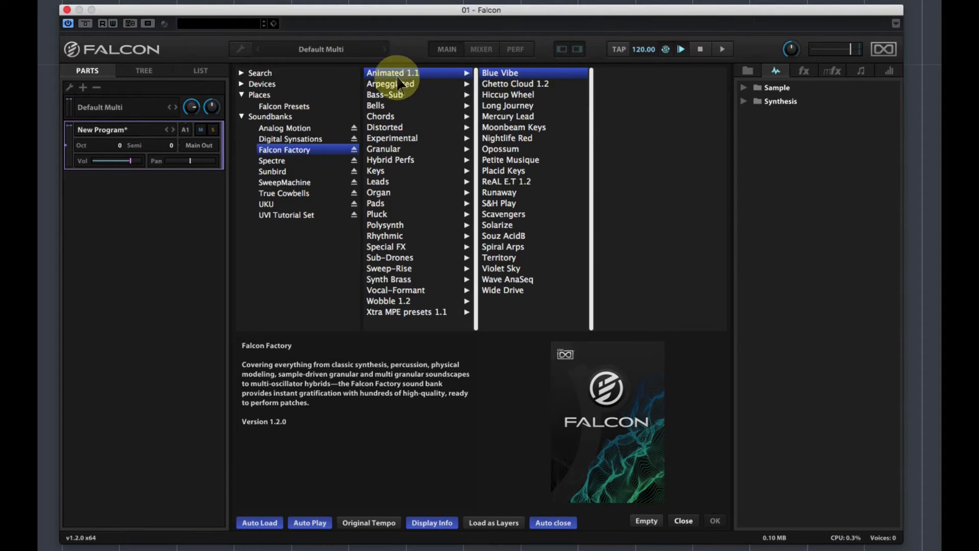
{"action": "double_click", "coordinate": [507, 182]}
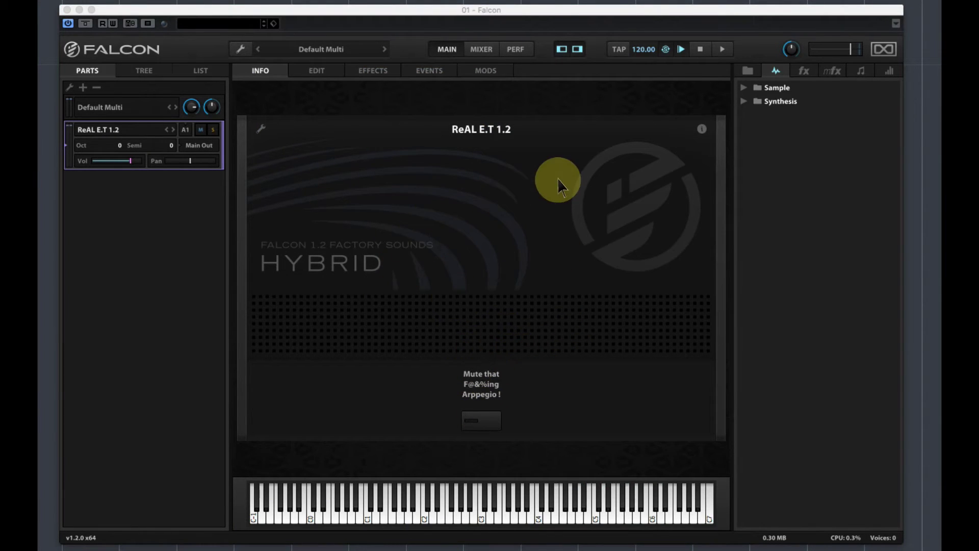
- Review the edit, effects, events and modulation sections of the ReAL E.T 1.2 preset
{"action": "left_click", "coordinate": [310, 75]}
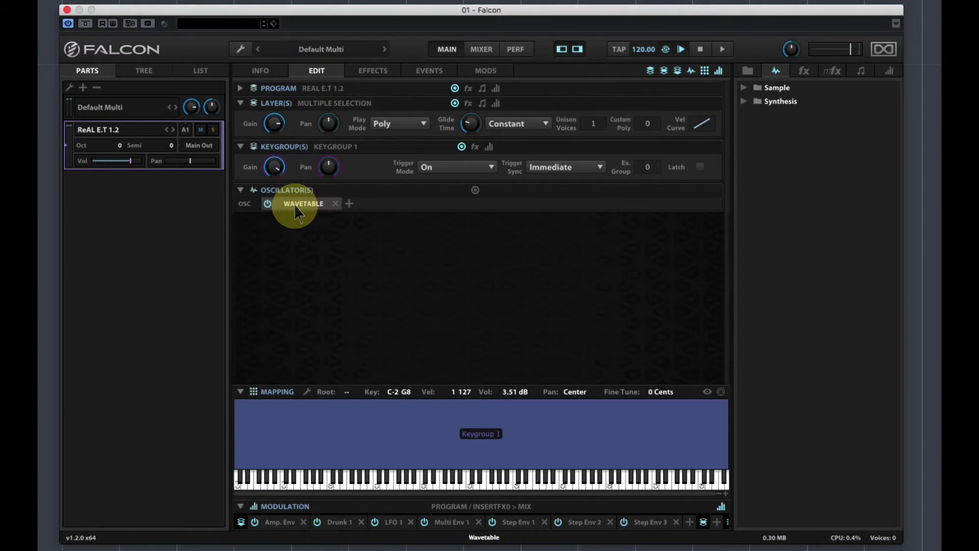
{"action": "left_click", "coordinate": [359, 72]}
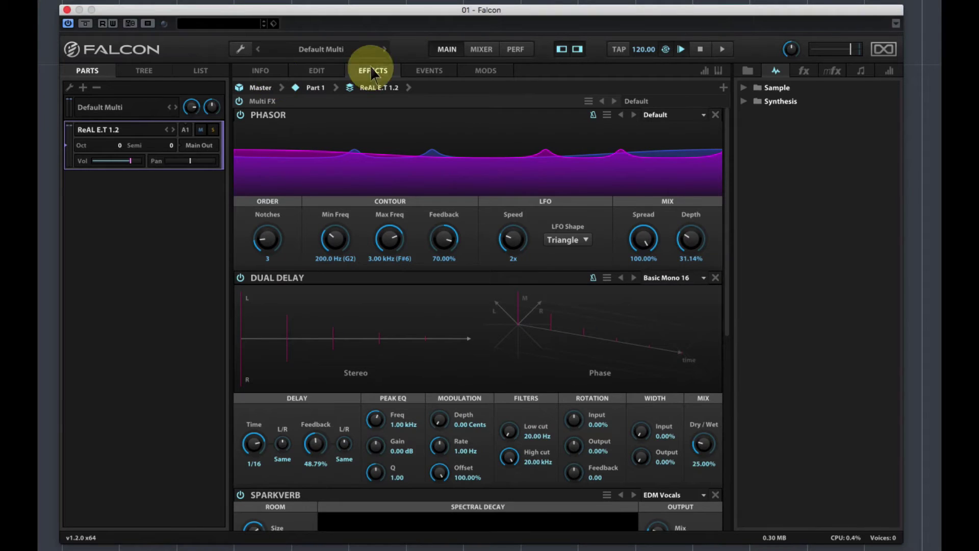
{"action": "left_click", "coordinate": [436, 74]}
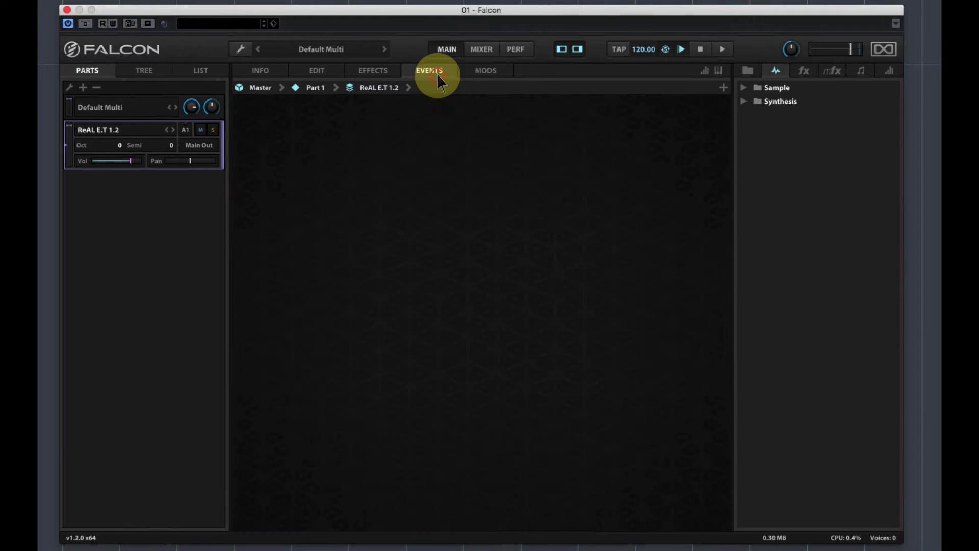
{"action": "left_click", "coordinate": [476, 74]}
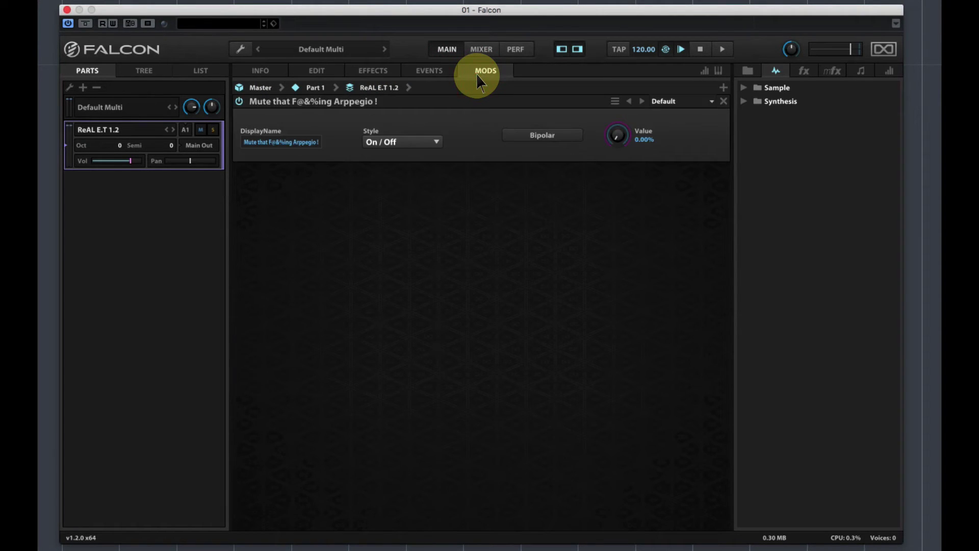
- Toggle the arpeggio mute on ReAL E.T 1.2's info page on and off again
{"action": "left_click", "coordinate": [261, 74]}
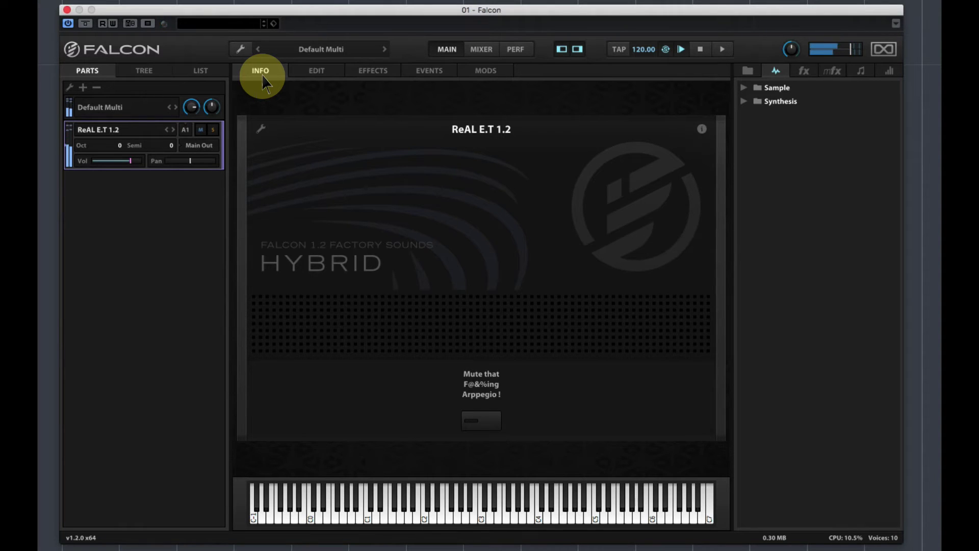
{"action": "left_click", "coordinate": [496, 418]}
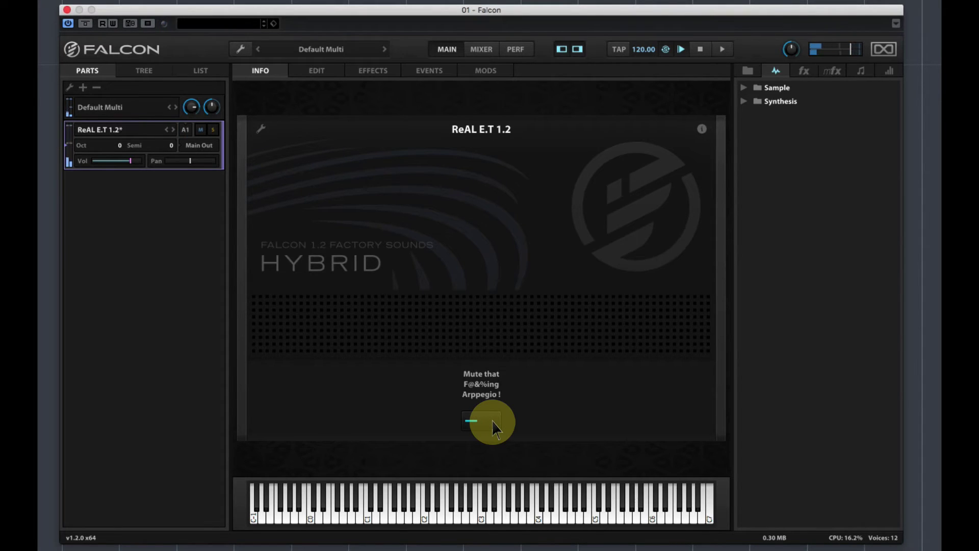
{"action": "left_click", "coordinate": [492, 420]}
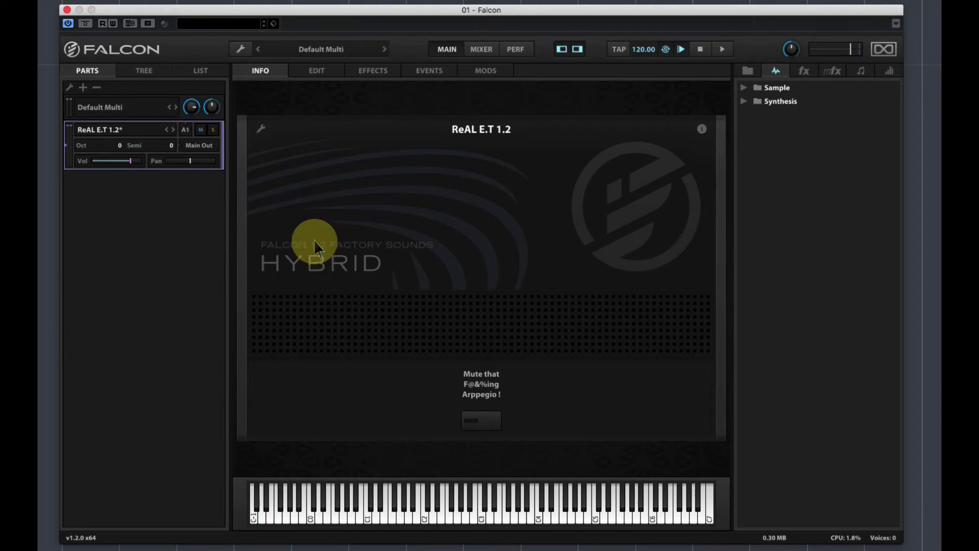
- Load the Marimbox Wheel preset from Falcon Factory's Arpeggiated category and compare its modulation macros with its info page controls
{"action": "double_click", "coordinate": [118, 130]}
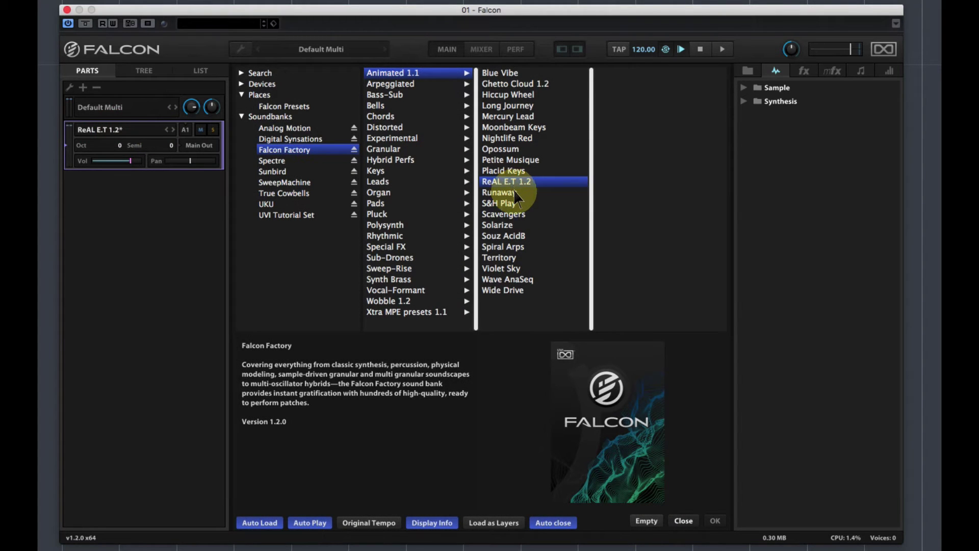
{"action": "left_click", "coordinate": [414, 86]}
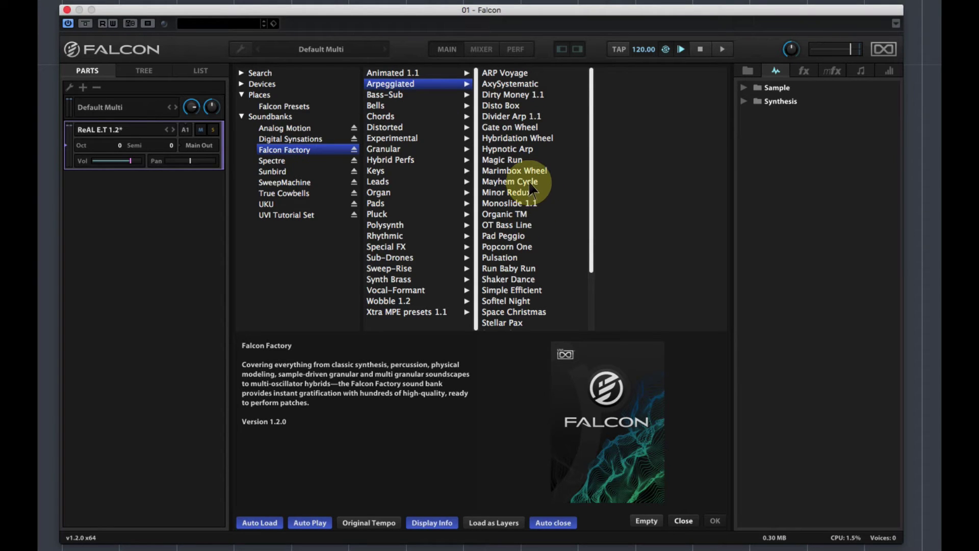
{"action": "left_click", "coordinate": [523, 175]}
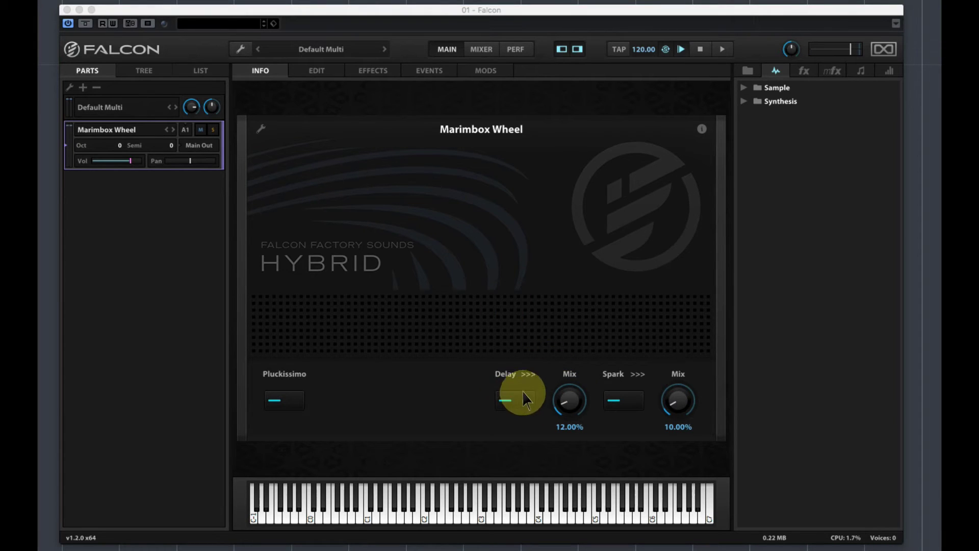
{"action": "left_click", "coordinate": [486, 70]}
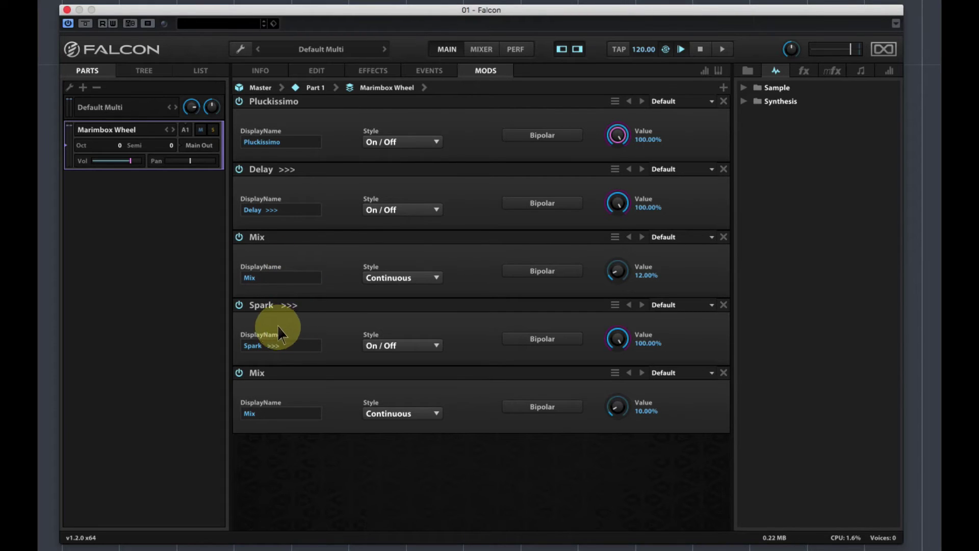
{"action": "left_click", "coordinate": [256, 73]}
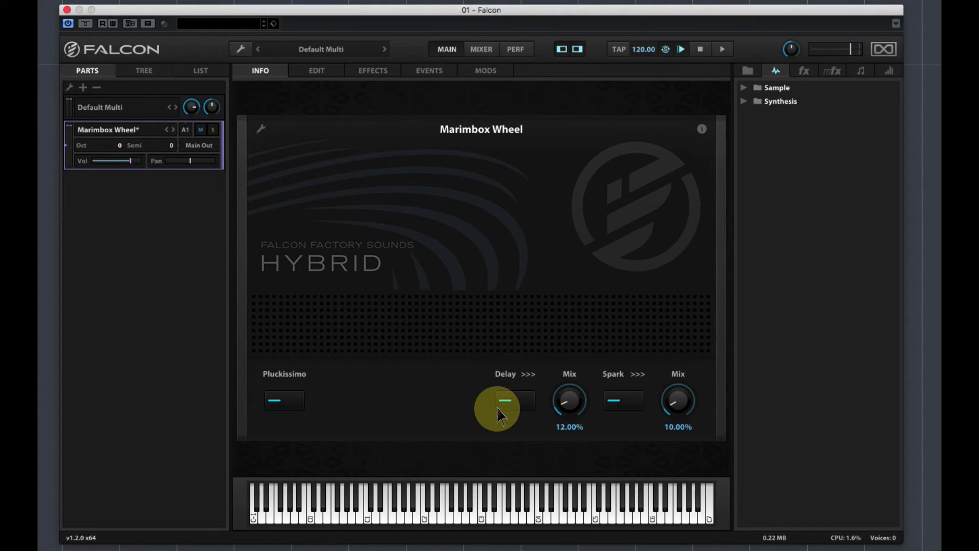
- Browse Falcon Factory's Bass-Sub, Bells and Chords categories, and load the Jim Star Boner preset from Distorted in place of Marimbox Wheel
{"action": "double_click", "coordinate": [135, 134]}
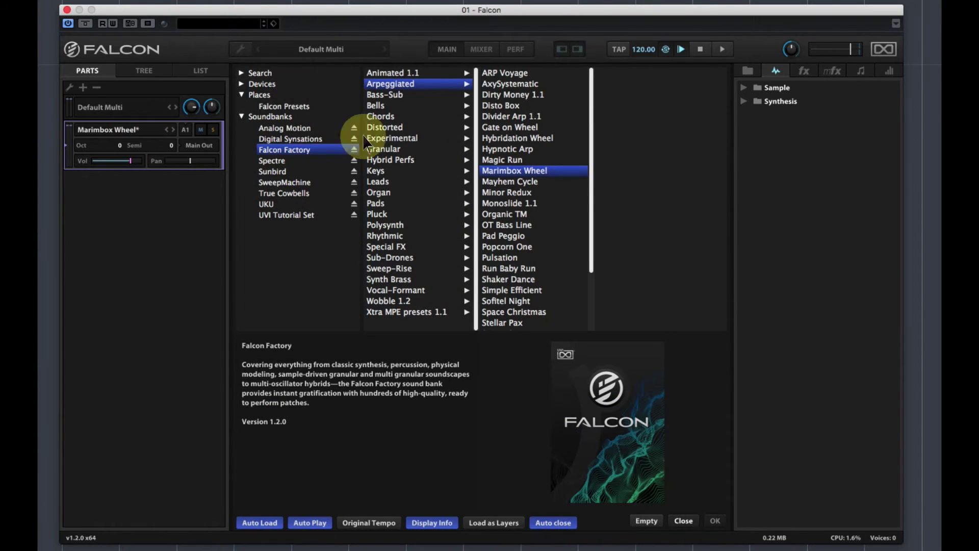
{"action": "left_click", "coordinate": [405, 97]}
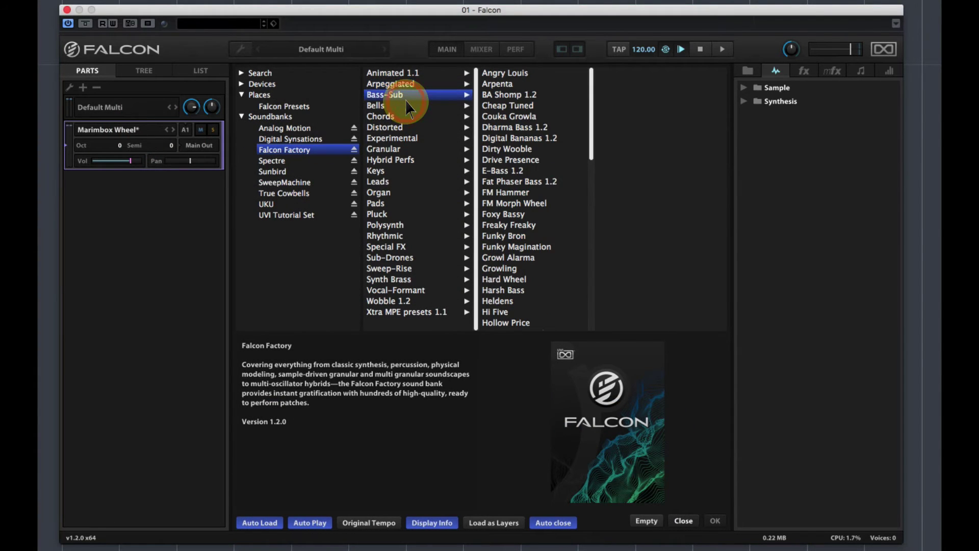
{"action": "left_click", "coordinate": [402, 107]}
{"action": "left_click", "coordinate": [403, 117]}
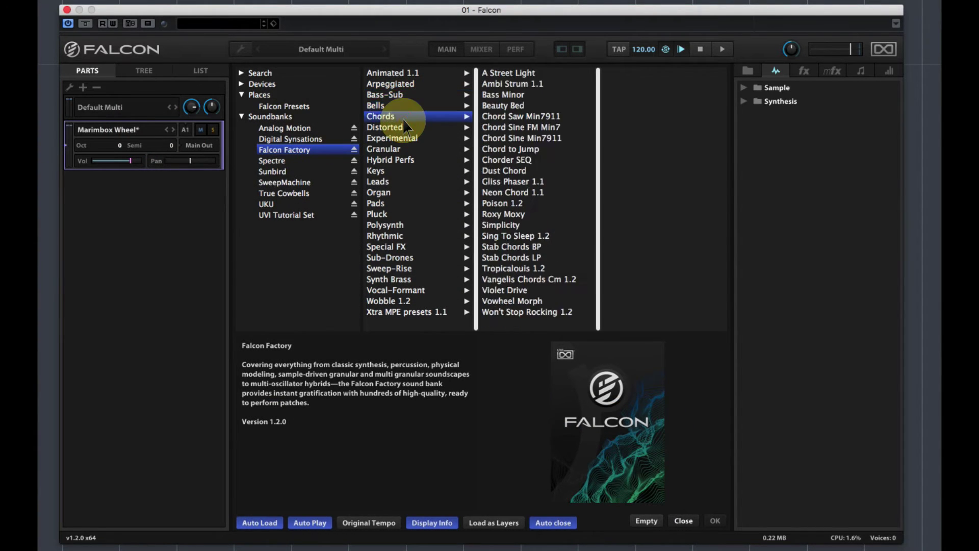
{"action": "left_click", "coordinate": [404, 128]}
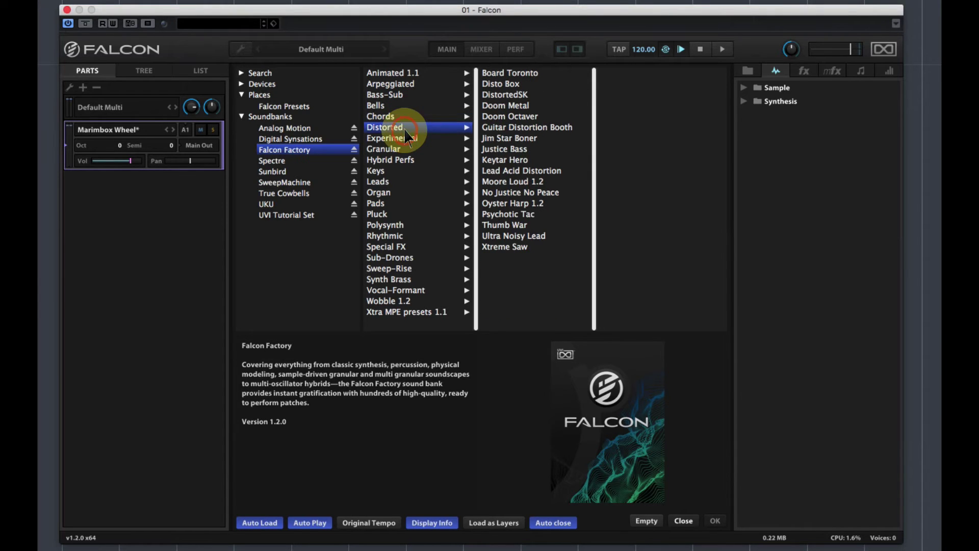
{"action": "double_click", "coordinate": [506, 141]}
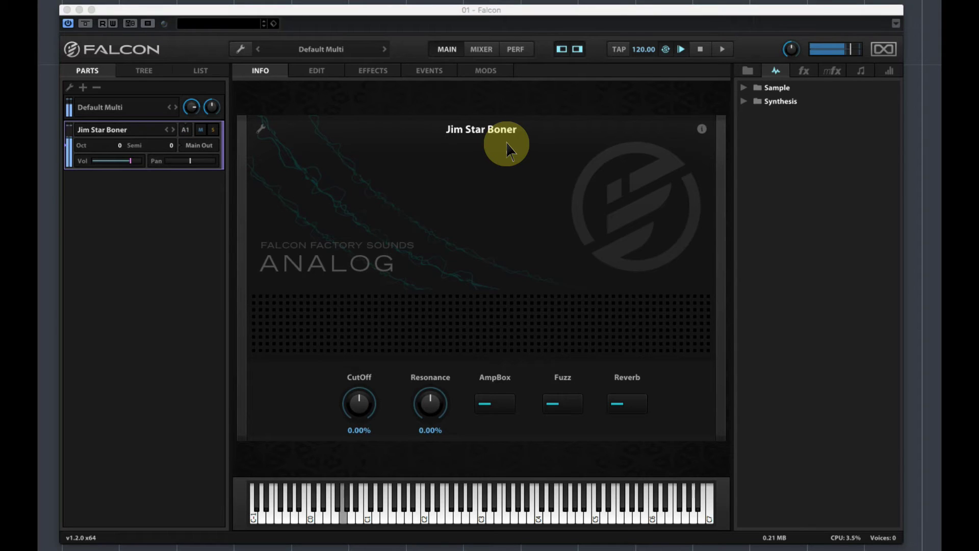
- Replace Jim Star Boner with the Keytar Hero preset from the Distorted category
{"action": "mouse_move", "coordinate": [194, 115]}
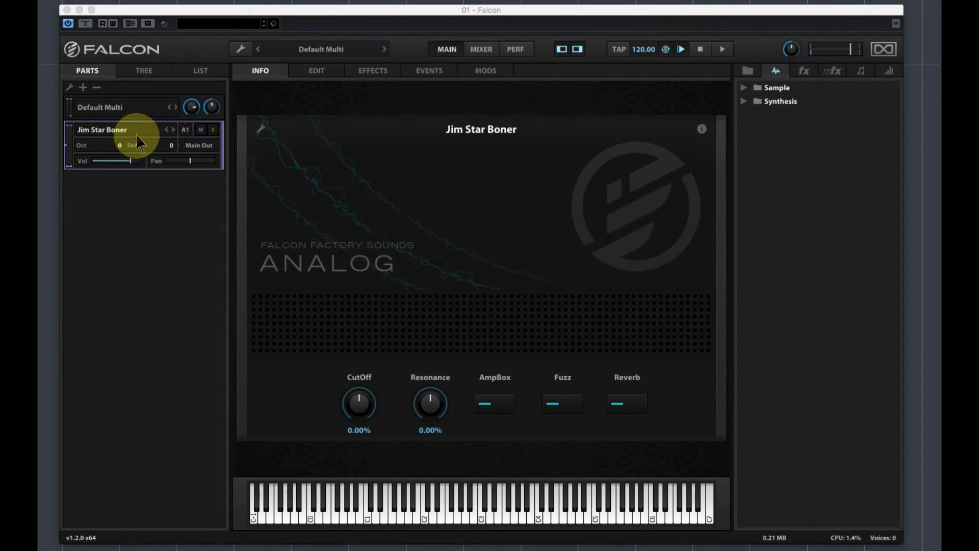
{"action": "double_click", "coordinate": [123, 133]}
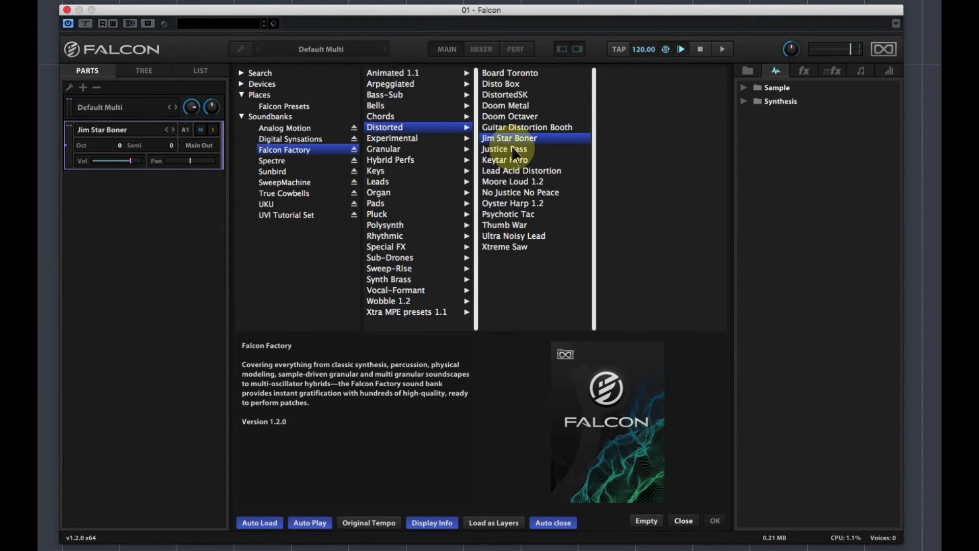
{"action": "double_click", "coordinate": [516, 161]}
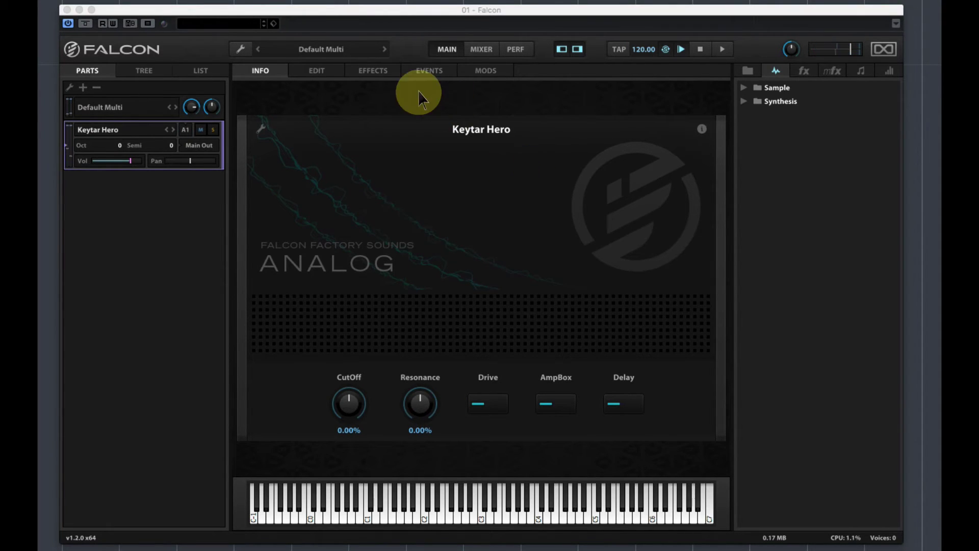
- Replace Keytar Hero with the Granular Bells preset from Falcon Factory's Granular category and show its edit page
{"action": "double_click", "coordinate": [116, 132]}
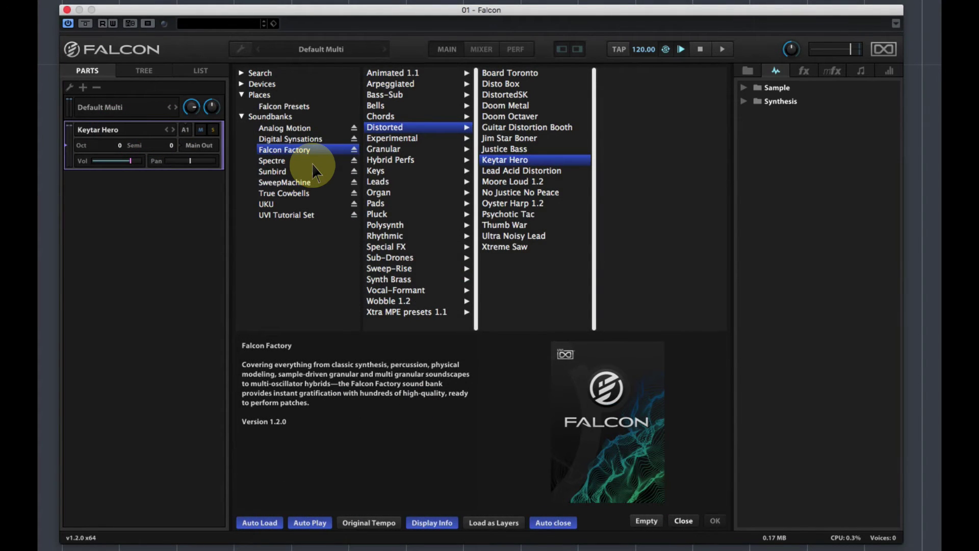
{"action": "left_click", "coordinate": [393, 138]}
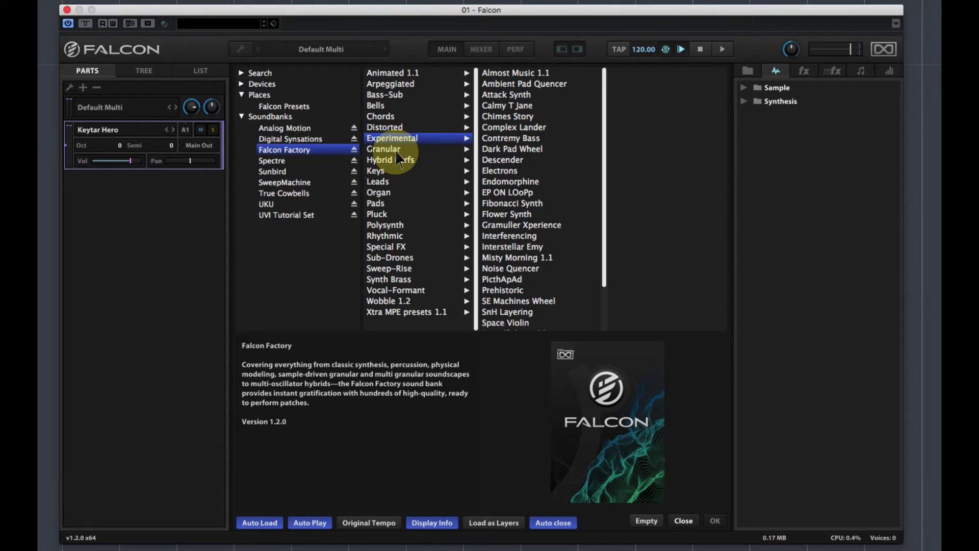
{"action": "left_click", "coordinate": [396, 149]}
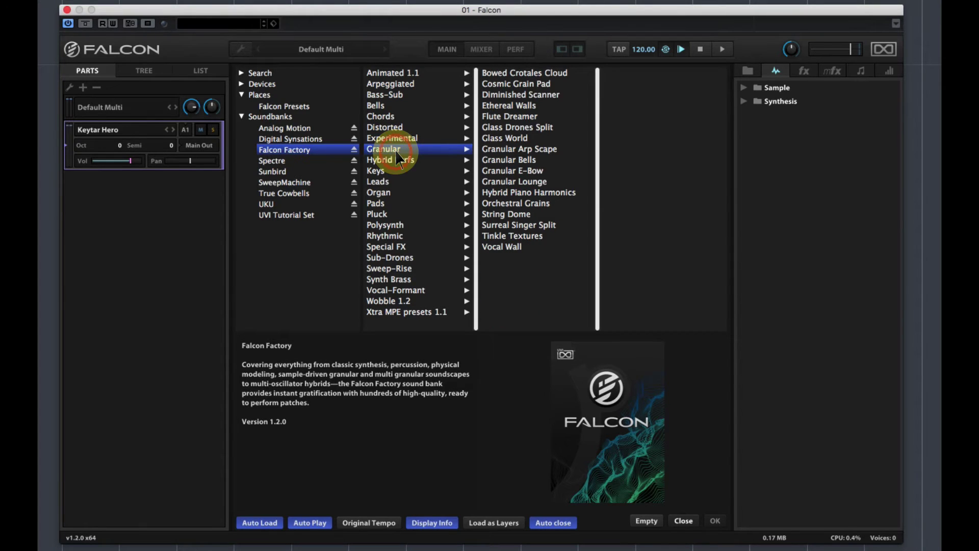
{"action": "double_click", "coordinate": [511, 156]}
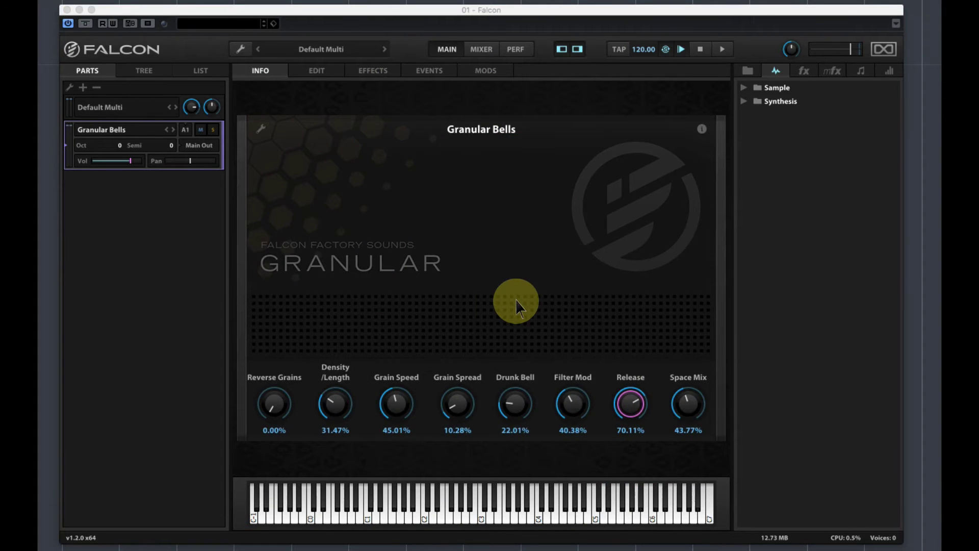
{"action": "left_click", "coordinate": [311, 71]}
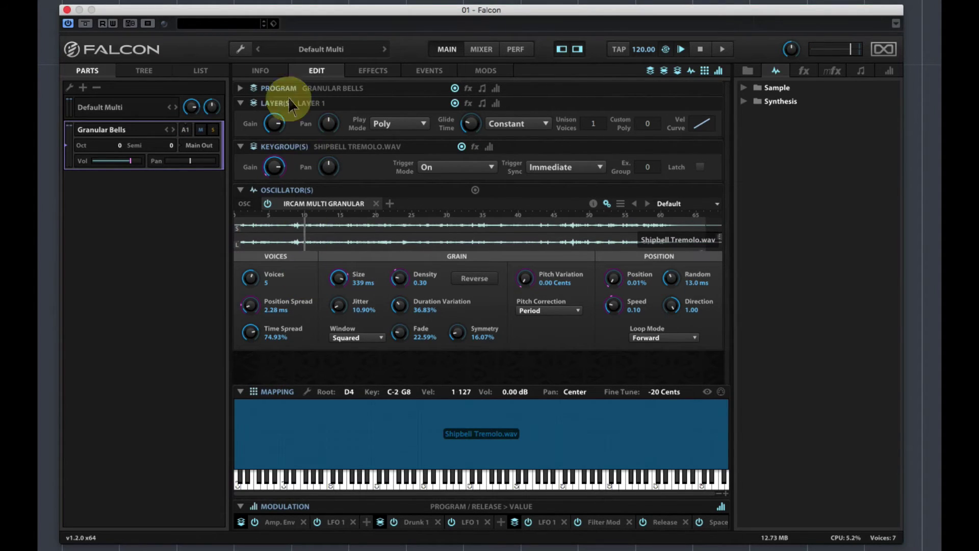
- On Granular Bells' info page, set Grain Spread to 81.59%, Drunk Bell to 48.87%, Grain Speed to 62.42% and Reverse Grains to 67.18%
{"action": "left_click", "coordinate": [262, 71]}
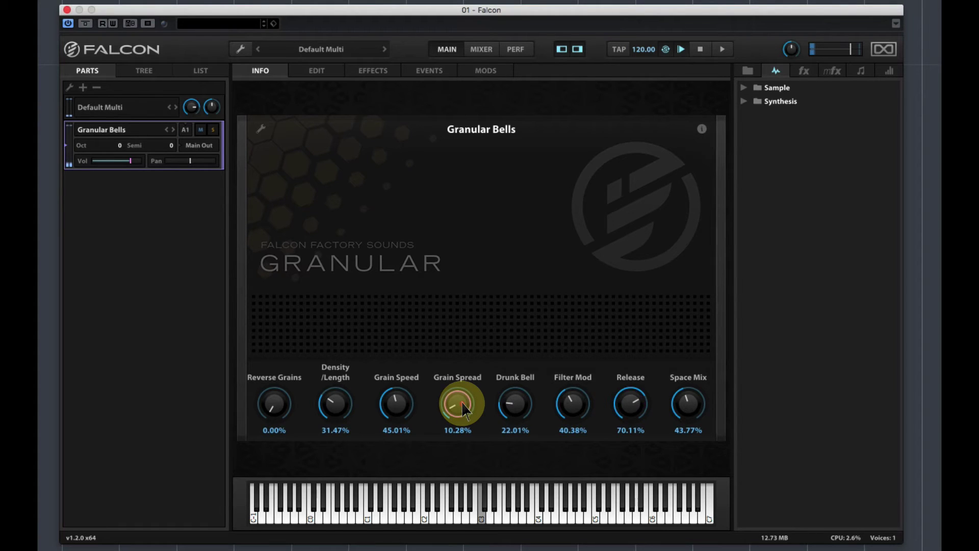
{"action": "left_click_drag", "start_coordinate": [460, 402], "coordinate": [490, 314]}
{"action": "left_click_drag", "start_coordinate": [511, 398], "coordinate": [530, 352]}
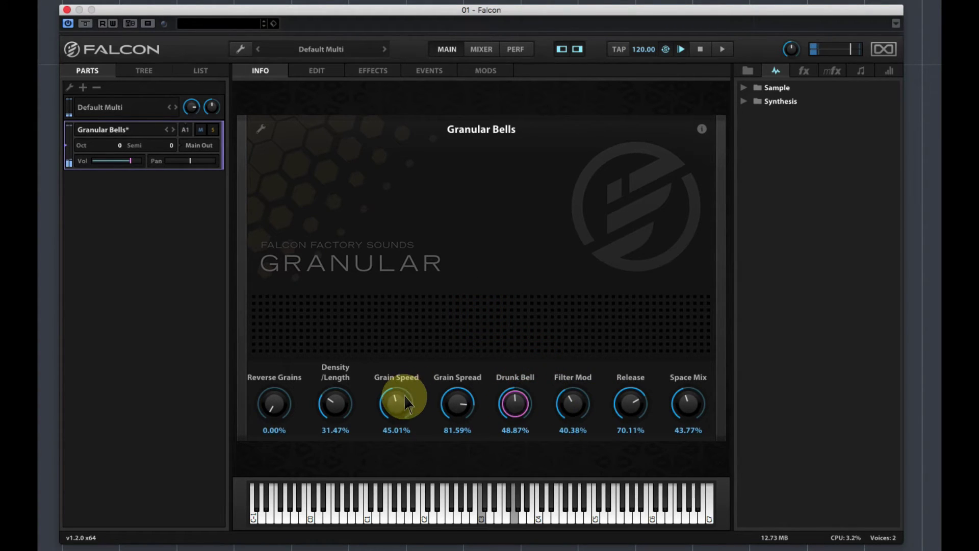
{"action": "left_click_drag", "start_coordinate": [403, 394], "coordinate": [414, 366]}
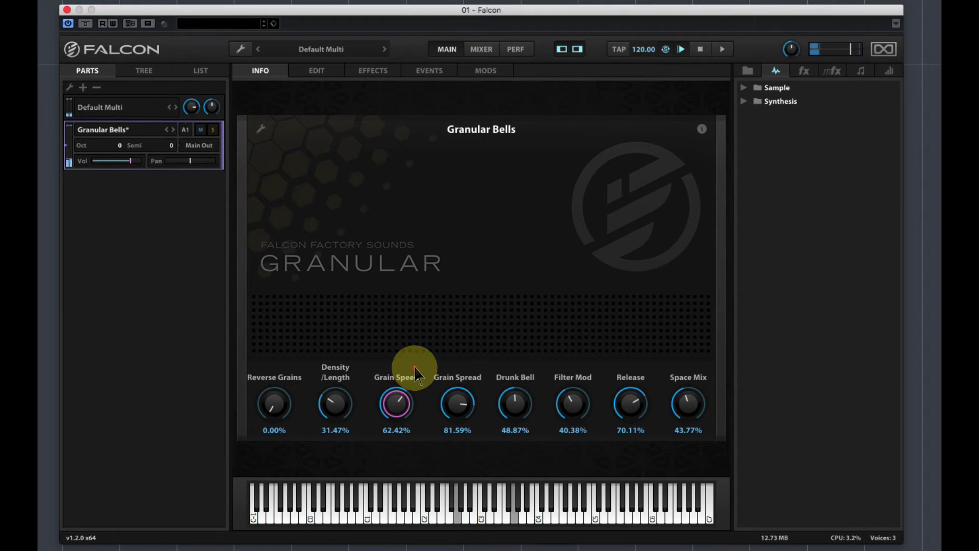
{"action": "left_click_drag", "start_coordinate": [295, 413], "coordinate": [306, 293]}
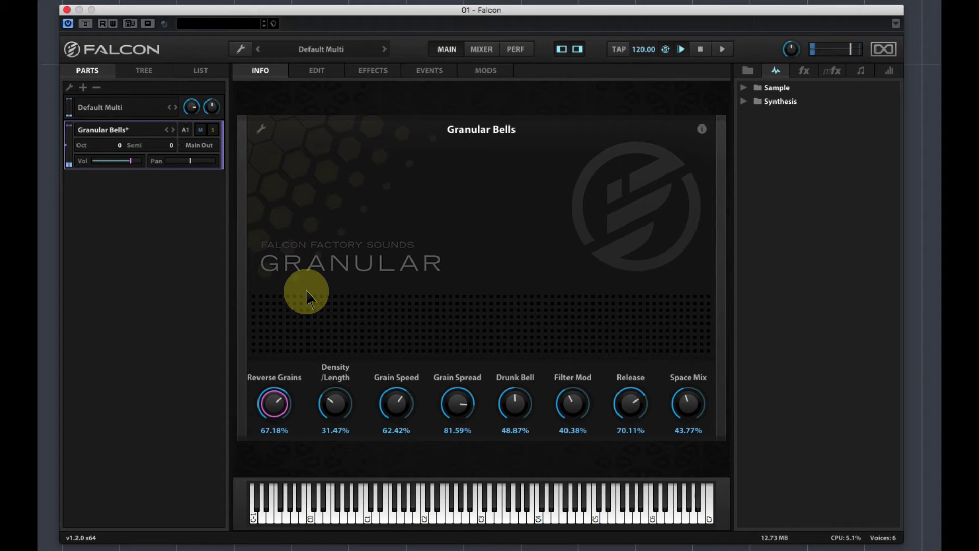
- Replace Granular Bells with the Tangerine Split preset from Falcon Factory's Hybrid Perfs category
{"action": "double_click", "coordinate": [123, 130]}
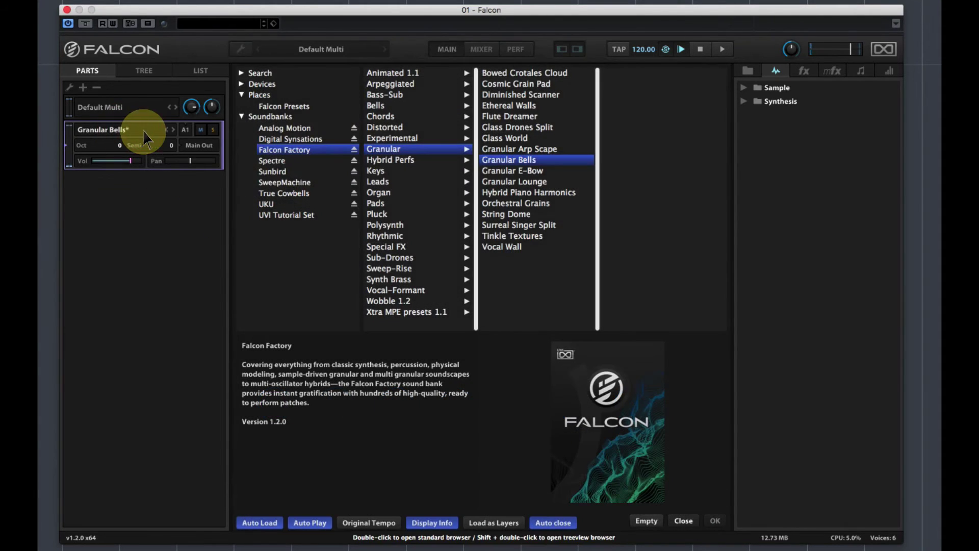
{"action": "left_click", "coordinate": [396, 160]}
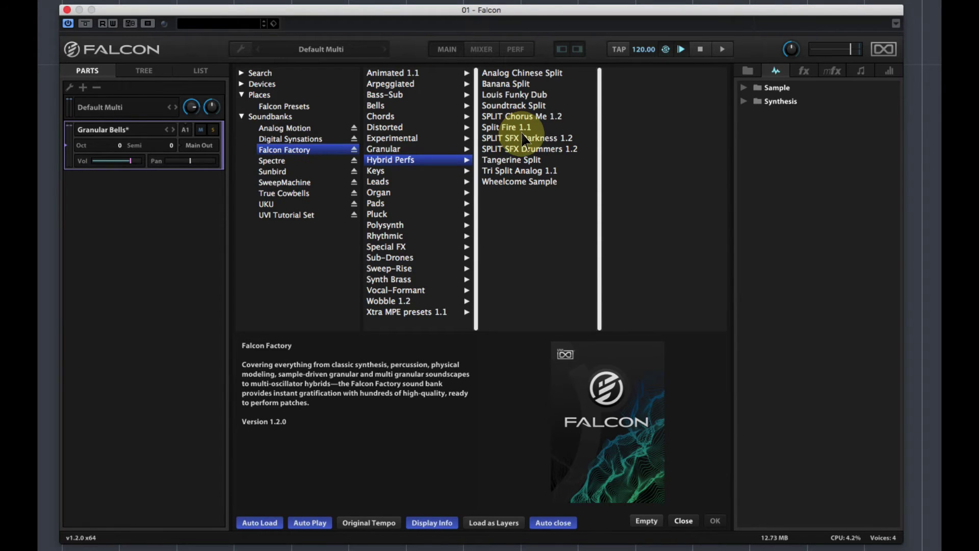
{"action": "left_click", "coordinate": [517, 161]}
{"action": "left_click", "coordinate": [516, 160]}
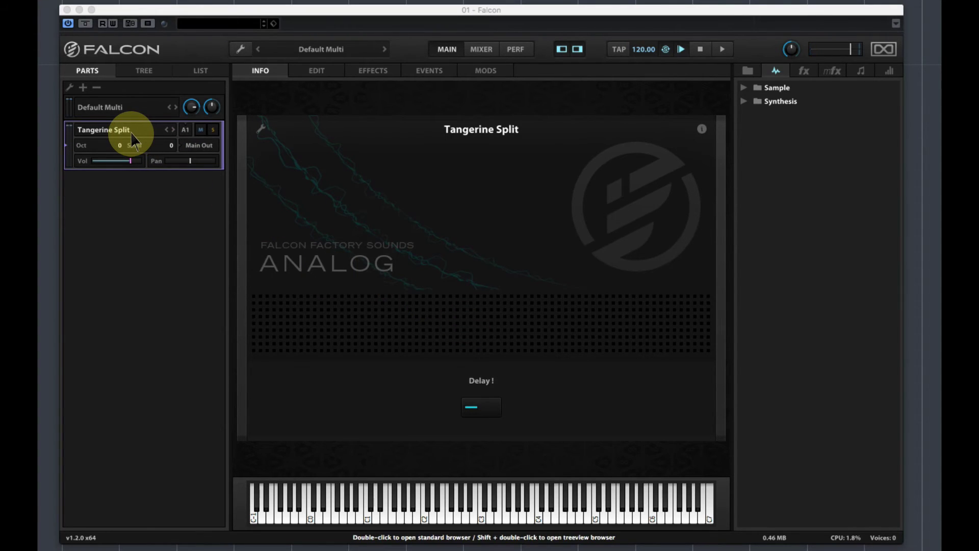
- Examine the oscillator settings of Keygroup 3 and Keygroup 1 in Tangerine Split's key mapping
{"action": "left_click", "coordinate": [315, 71]}
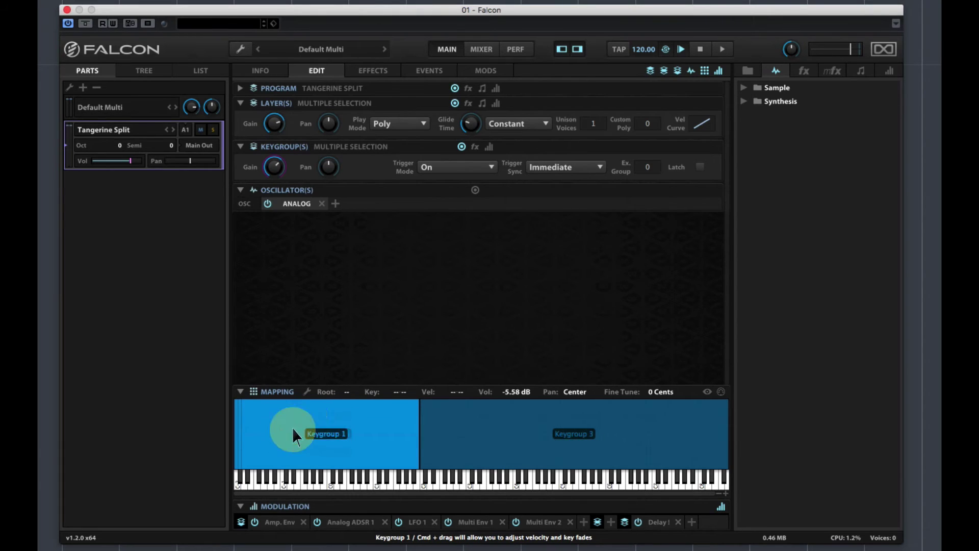
{"action": "left_click", "coordinate": [618, 420]}
{"action": "left_click", "coordinate": [570, 432]}
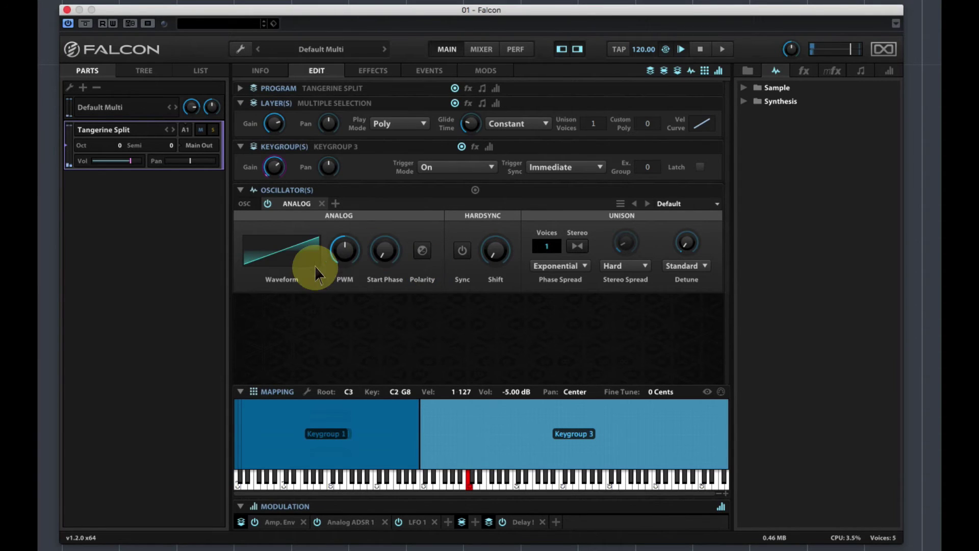
{"action": "left_click", "coordinate": [325, 435]}
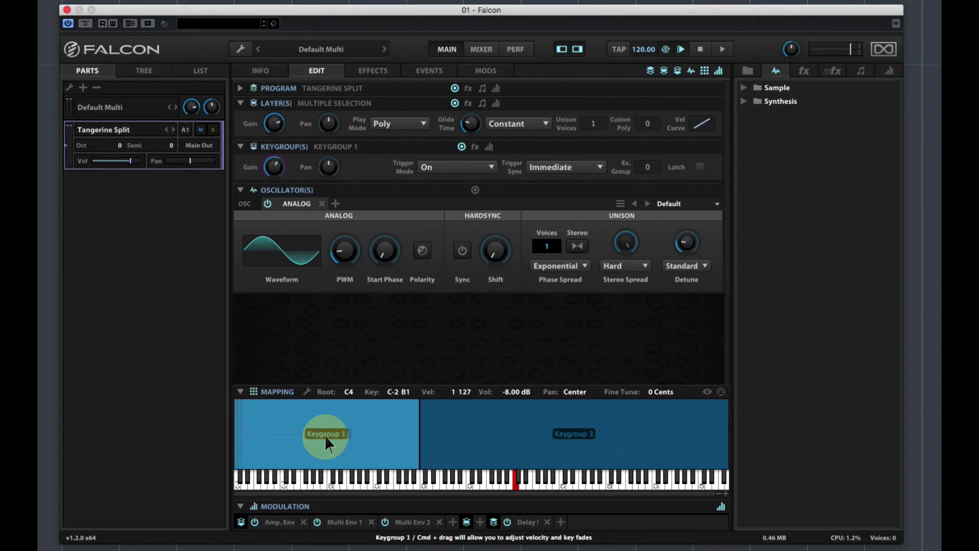
- Shift the stacked low-range keygroups in Tangerine Split's key mapping up the keyboard, placing the first two at D#-1 to D3 and C#-1 to B2
{"action": "left_click", "coordinate": [430, 71]}
{"action": "left_click", "coordinate": [319, 69]}
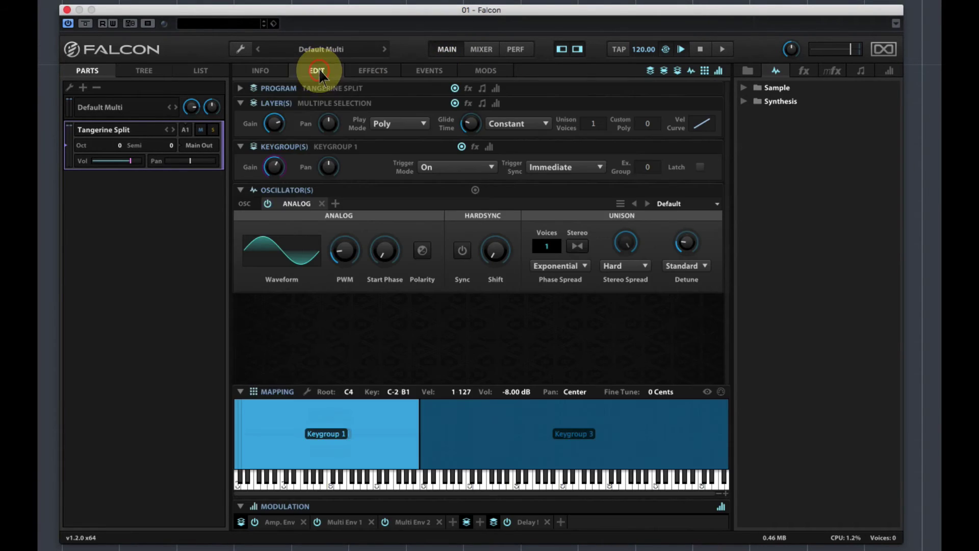
{"action": "left_click_drag", "start_coordinate": [246, 413], "coordinate": [296, 419]}
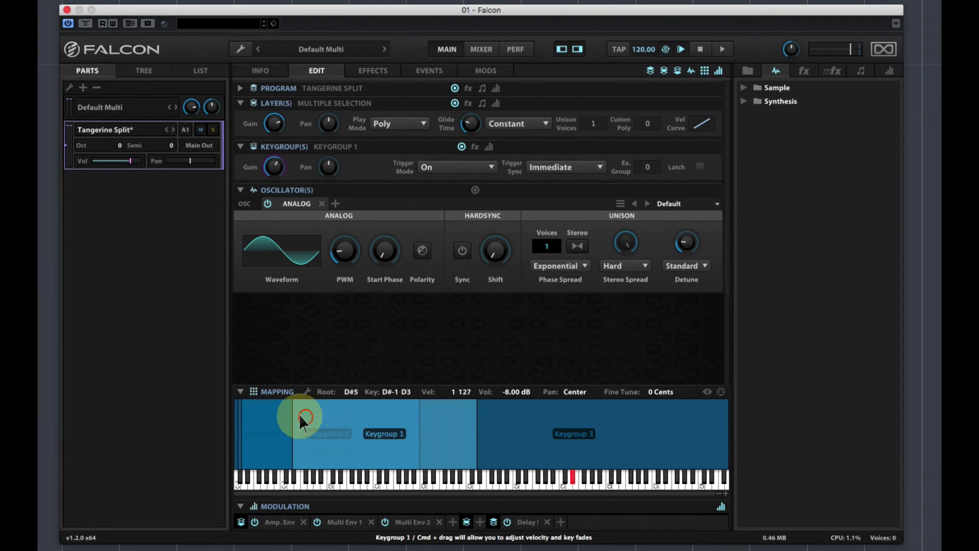
{"action": "left_click", "coordinate": [290, 418]}
{"action": "left_click", "coordinate": [309, 421]}
{"action": "left_click", "coordinate": [272, 421]}
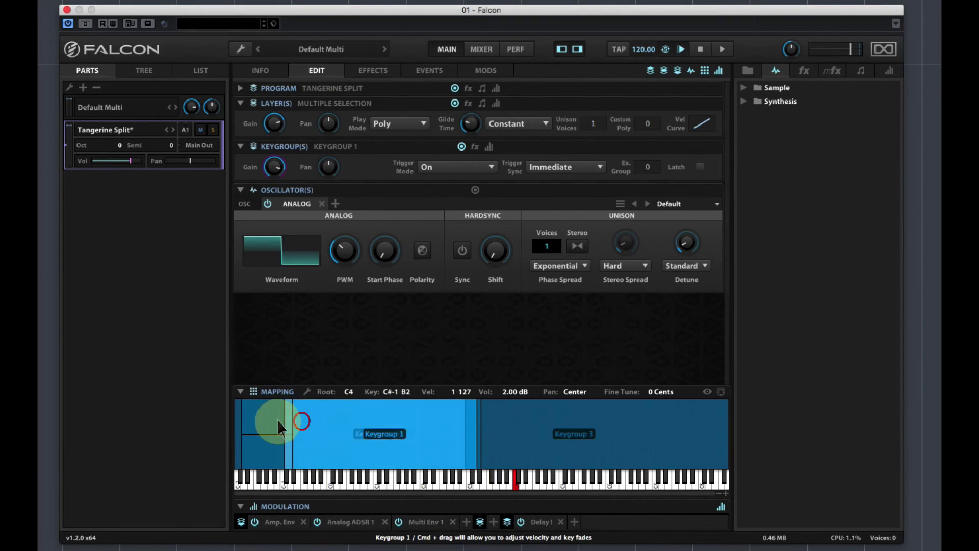
{"action": "left_click", "coordinate": [275, 419]}
{"action": "mouse_move", "coordinate": [266, 441]}
{"action": "left_mouse_down"}
{"action": "mouse_move", "coordinate": [288, 440]}
{"action": "mouse_move", "coordinate": [254, 437]}
{"action": "mouse_move", "coordinate": [269, 444]}
{"action": "mouse_move", "coordinate": [279, 425]}
{"action": "mouse_move", "coordinate": [267, 424]}
{"action": "left_mouse_up"}
- Review Tangerine Split's modulation, events and effects pages and return to its info page
{"action": "left_click", "coordinate": [488, 69]}
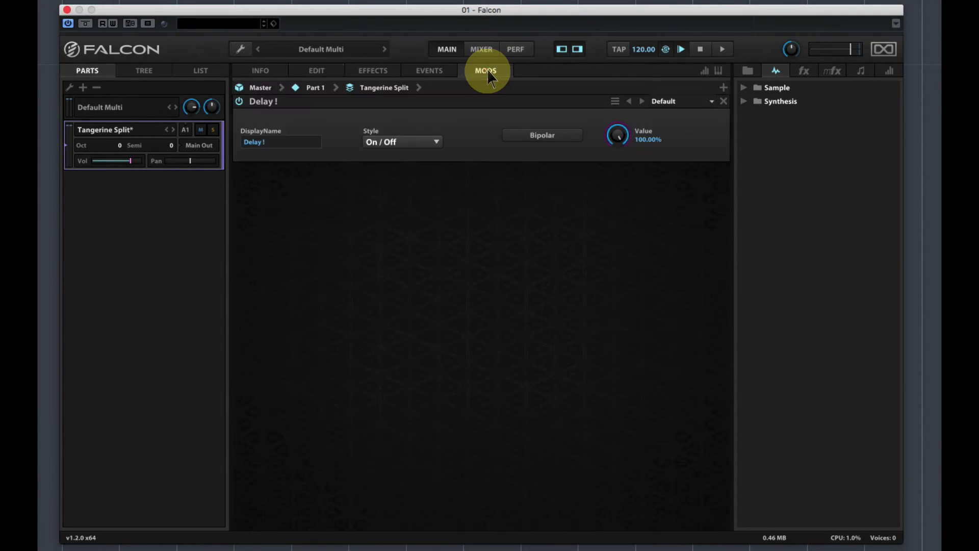
{"action": "left_click", "coordinate": [428, 70]}
{"action": "left_click", "coordinate": [379, 76]}
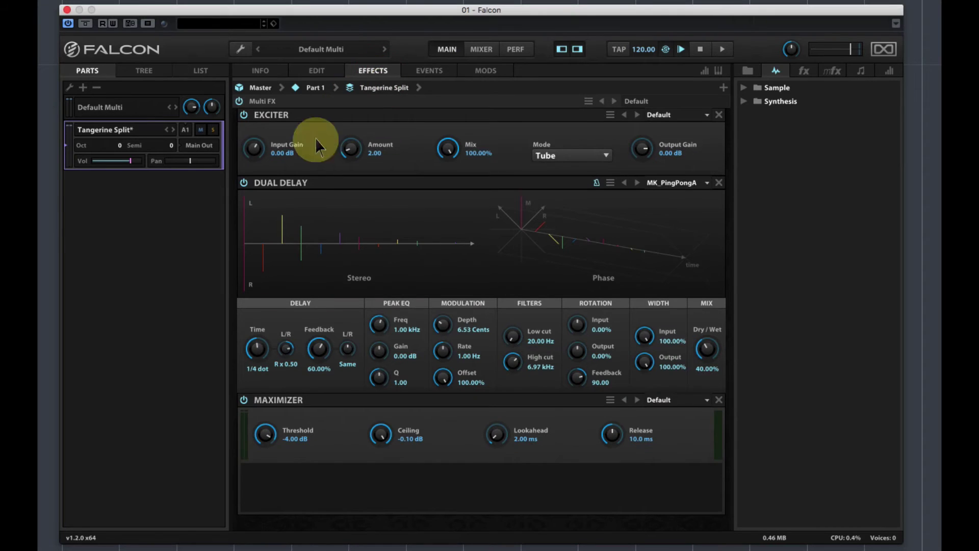
{"action": "left_click", "coordinate": [257, 72]}
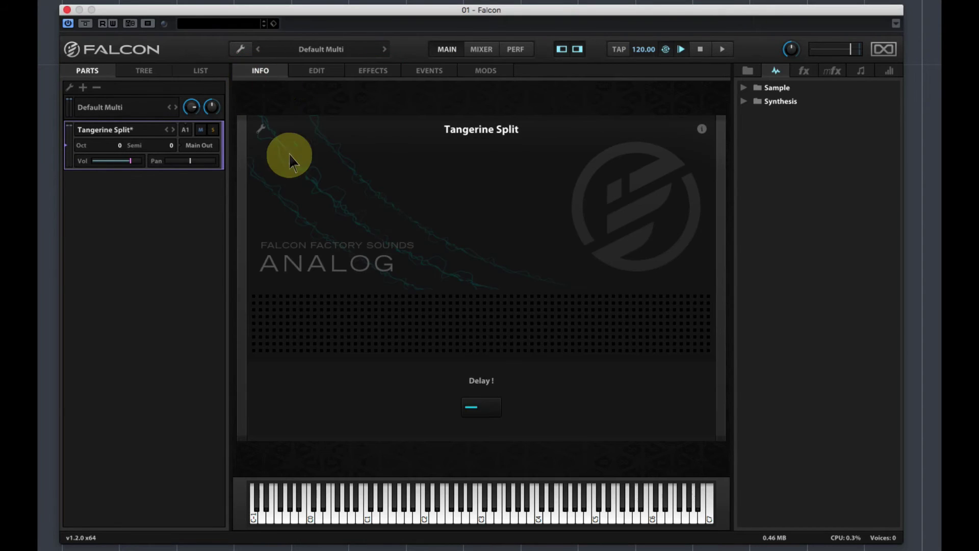
- Browse Falcon Factory's Keys presets and replace Tangerine Split with the Chinese Violin preset from the Leads category
{"action": "double_click", "coordinate": [125, 131]}
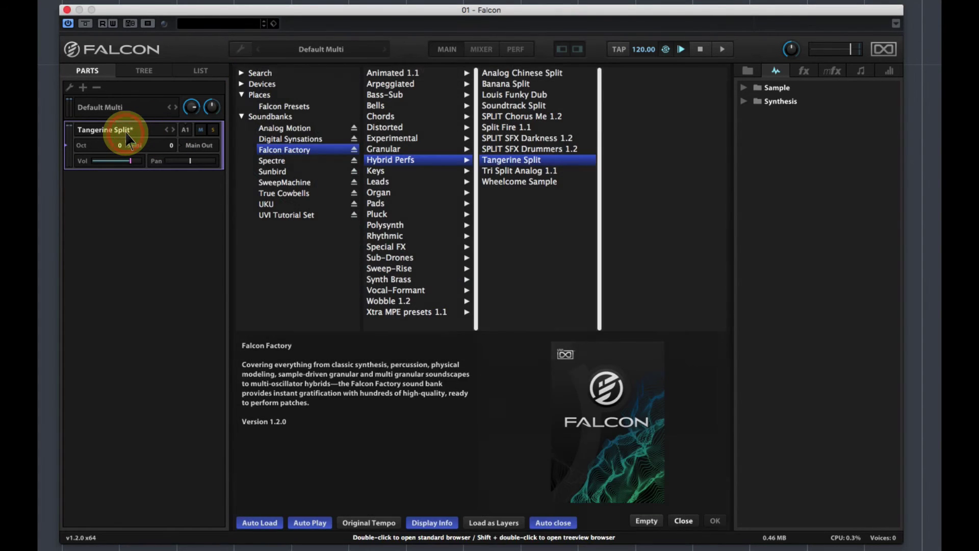
{"action": "left_click", "coordinate": [401, 172]}
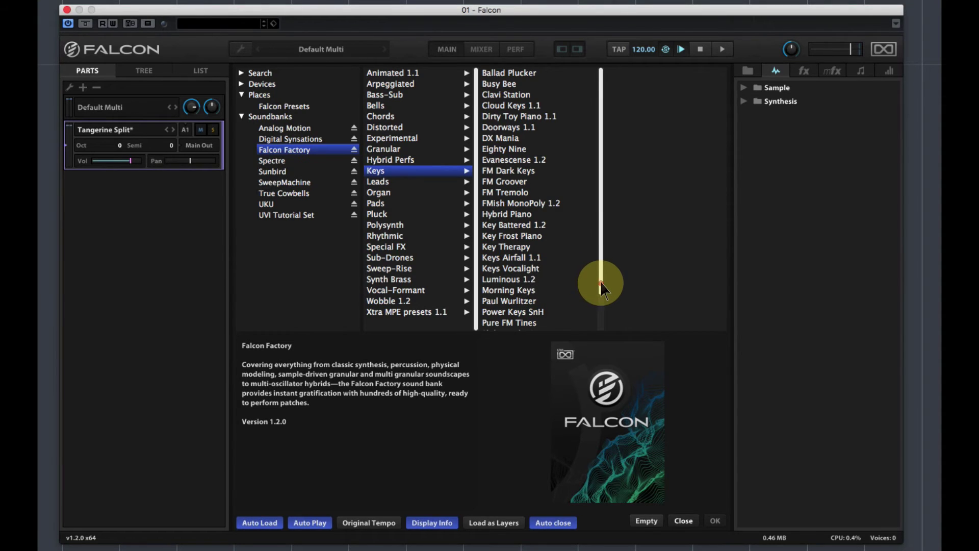
{"action": "left_click_drag", "start_coordinate": [600, 281], "coordinate": [601, 312]}
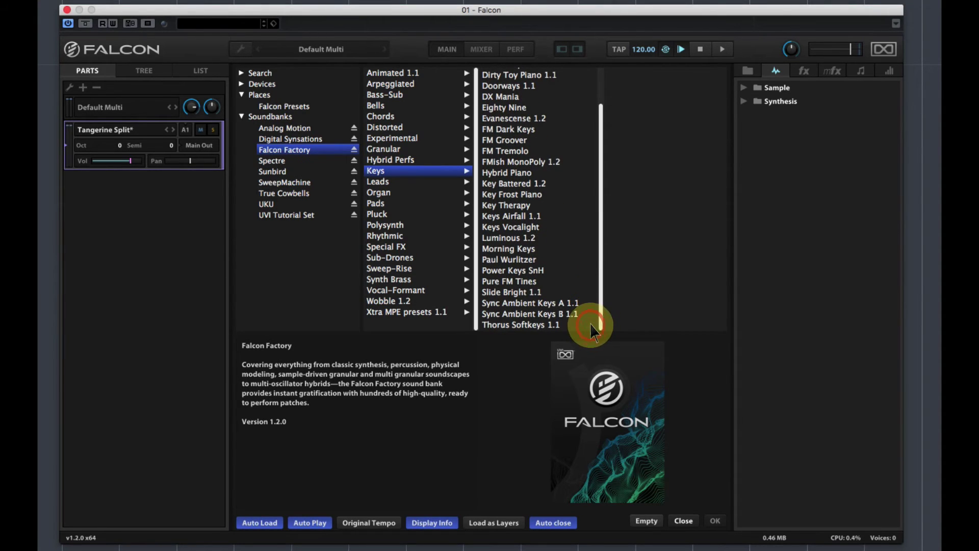
{"action": "left_click", "coordinate": [400, 183]}
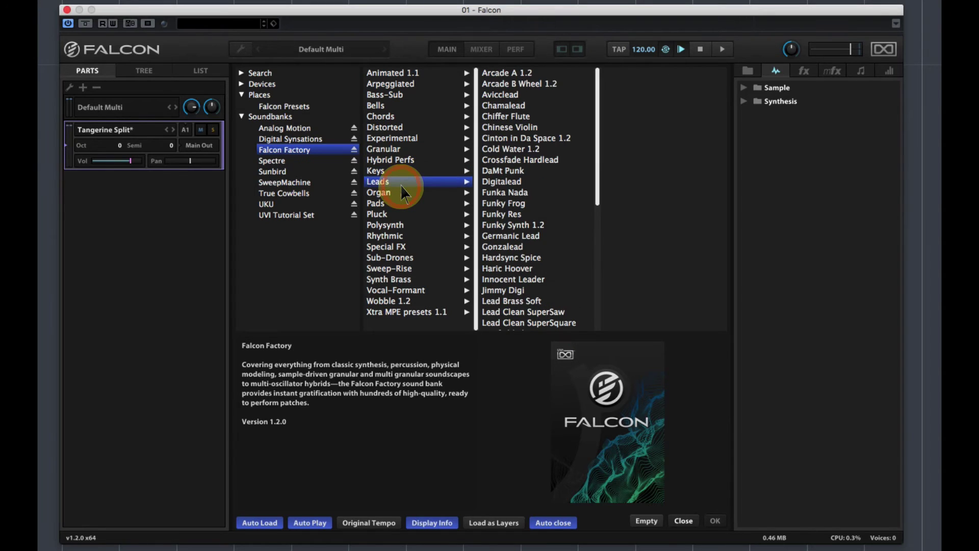
{"action": "left_click", "coordinate": [520, 129]}
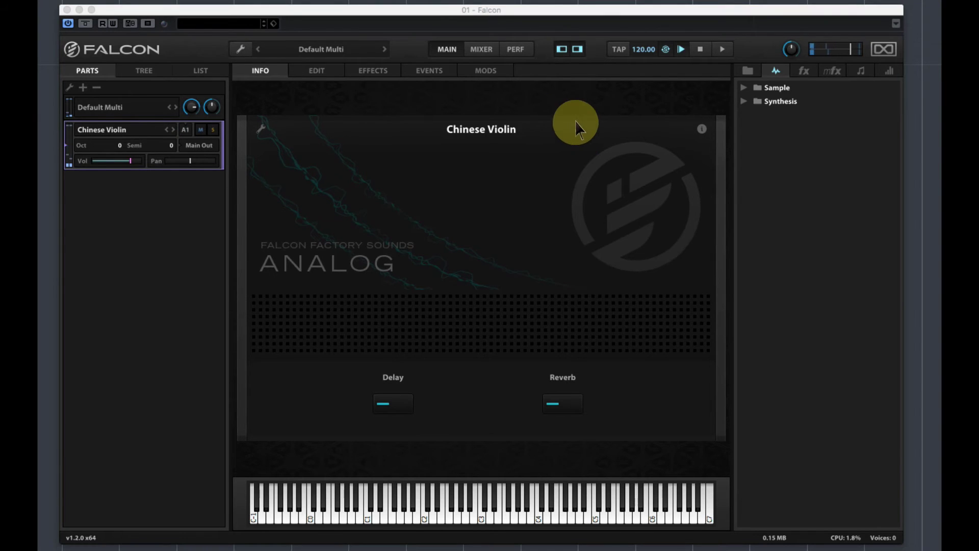
- Replace Chinese Violin with Interferoid 1.2 from Falcon Factory's Pads category, followed by JMJ Satellite from the same category
{"action": "left_click", "coordinate": [109, 133]}
{"action": "double_click", "coordinate": [110, 134]}
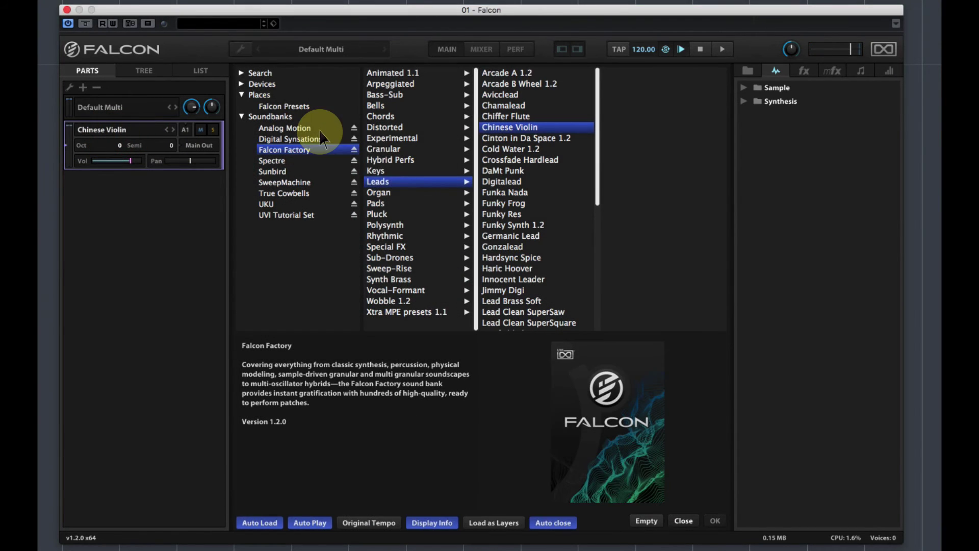
{"action": "left_click", "coordinate": [386, 194]}
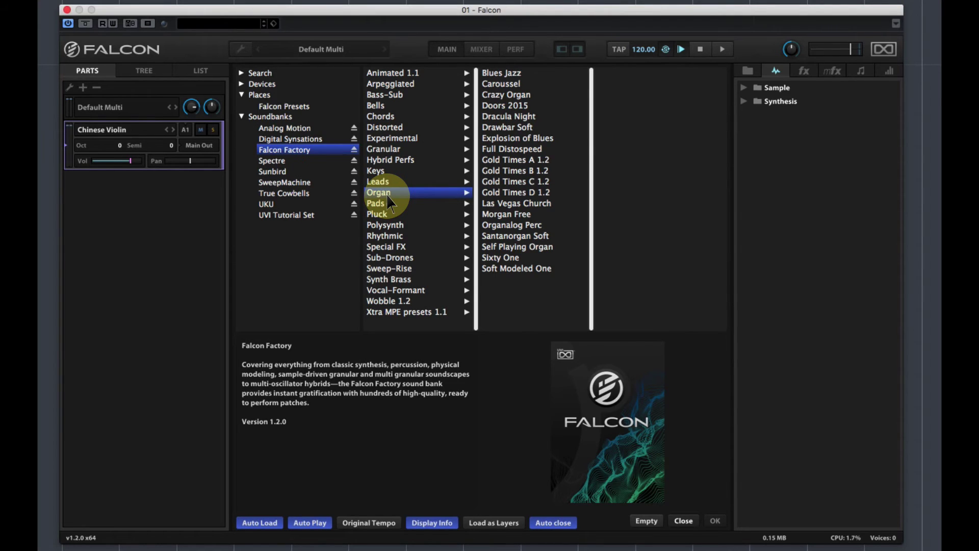
{"action": "left_click", "coordinate": [387, 204]}
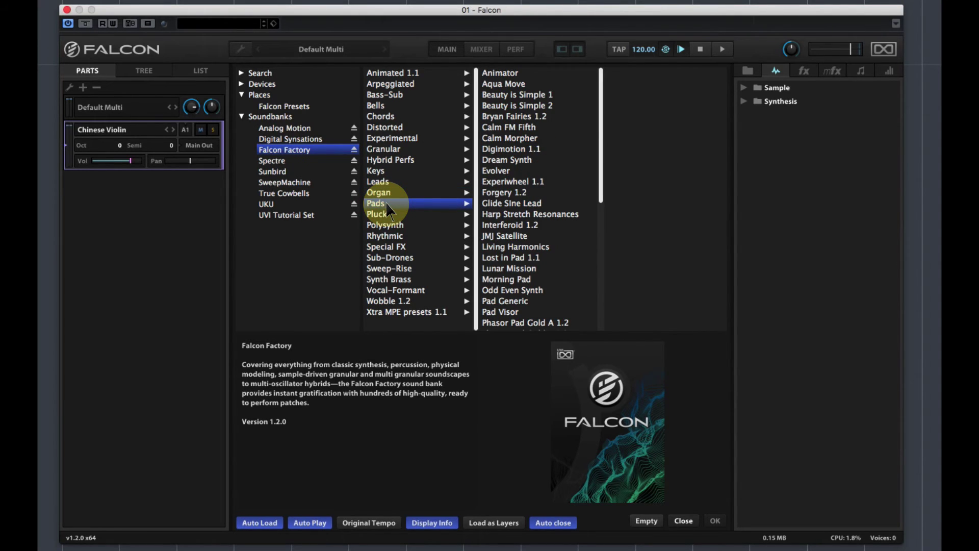
{"action": "double_click", "coordinate": [509, 226]}
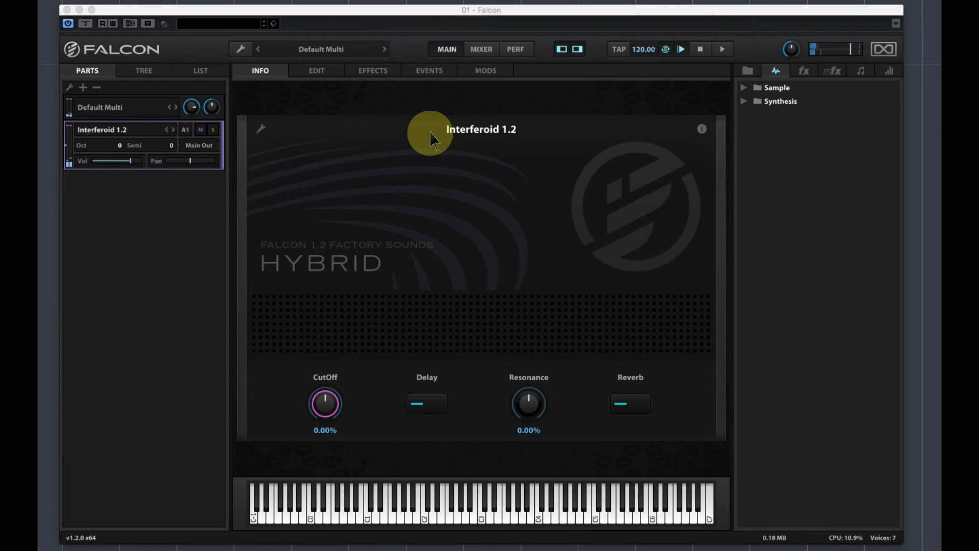
{"action": "double_click", "coordinate": [127, 133]}
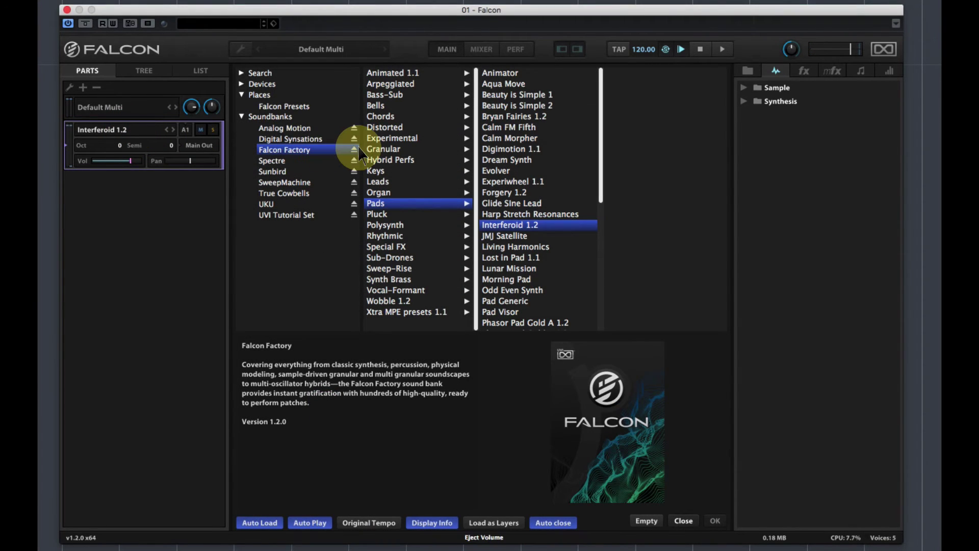
{"action": "double_click", "coordinate": [518, 238]}
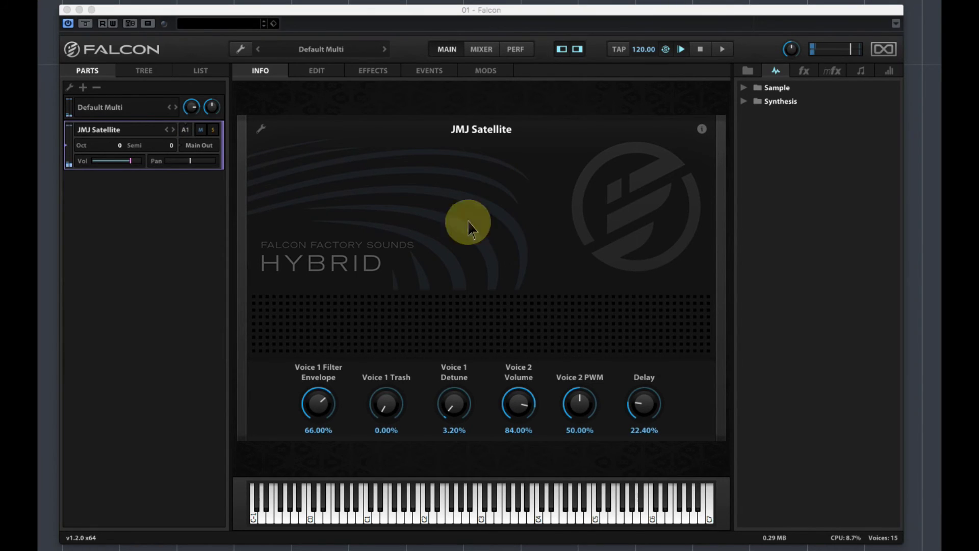
- Replace JMJ Satellite with the Mutan Mute preset from Falcon Factory's Pluck category
{"action": "double_click", "coordinate": [113, 132]}
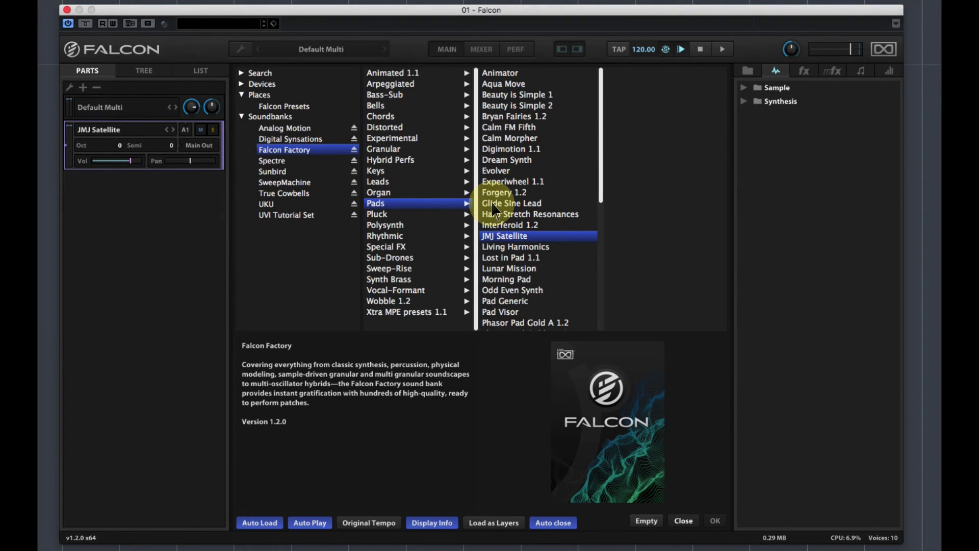
{"action": "left_click", "coordinate": [401, 212]}
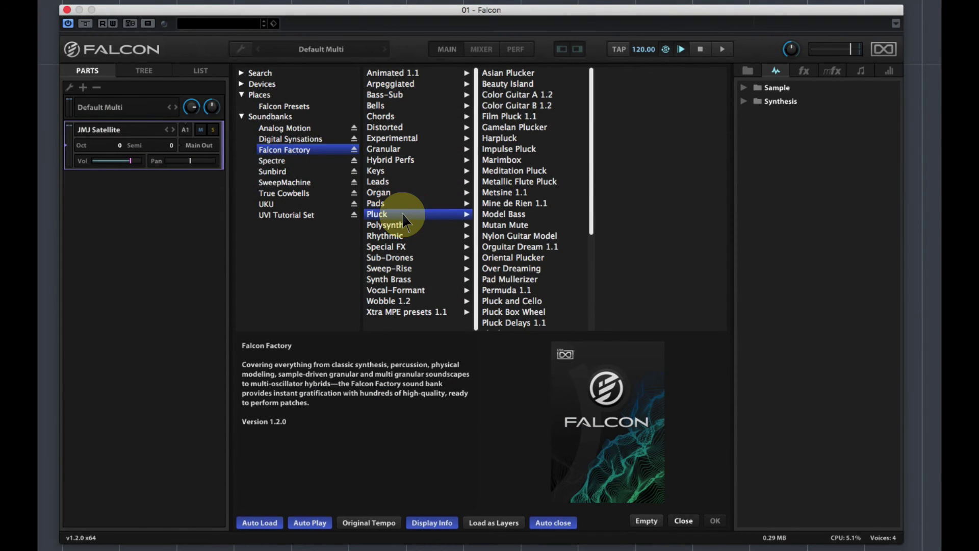
{"action": "double_click", "coordinate": [514, 227]}
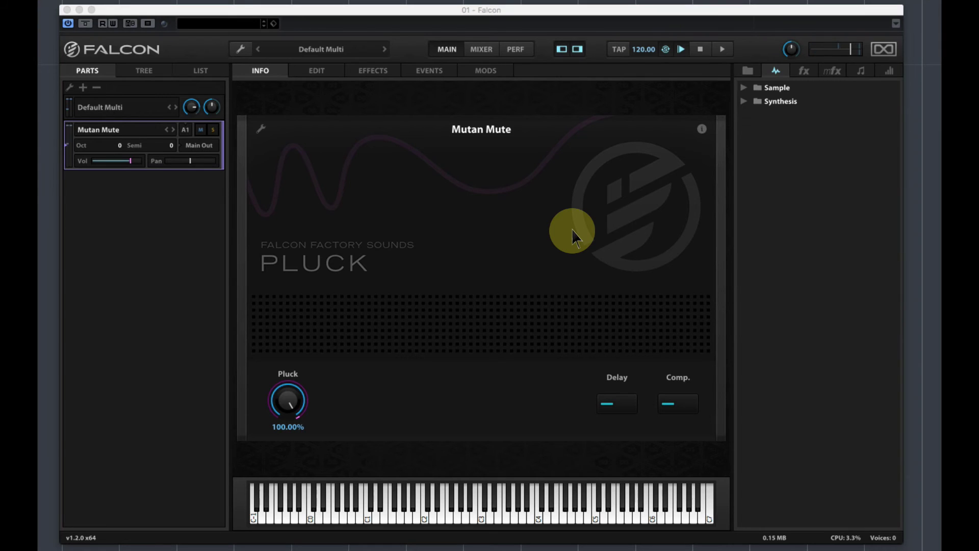
- Replace Mutan Mute with the Electric Church preset from Falcon Factory's Rhythmic category
{"action": "double_click", "coordinate": [118, 130]}
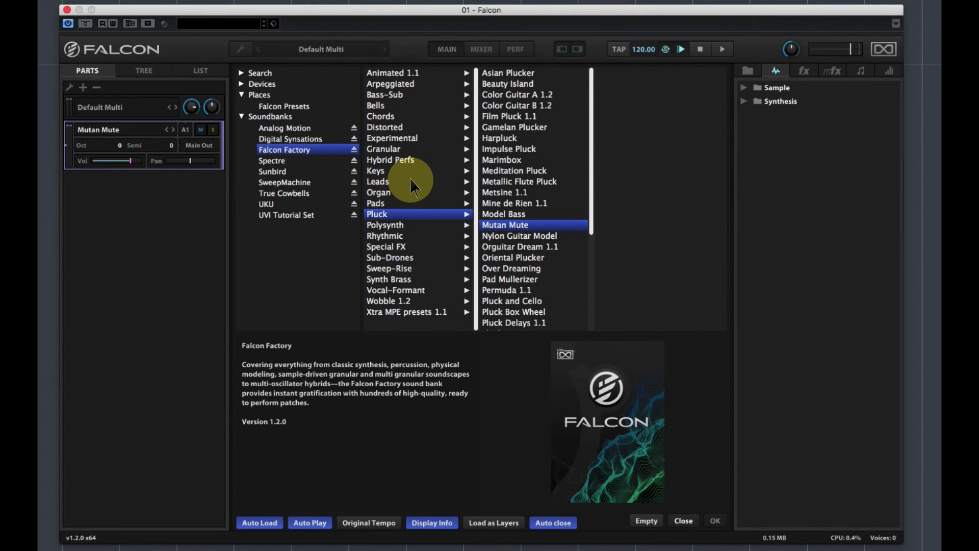
{"action": "left_click", "coordinate": [402, 223]}
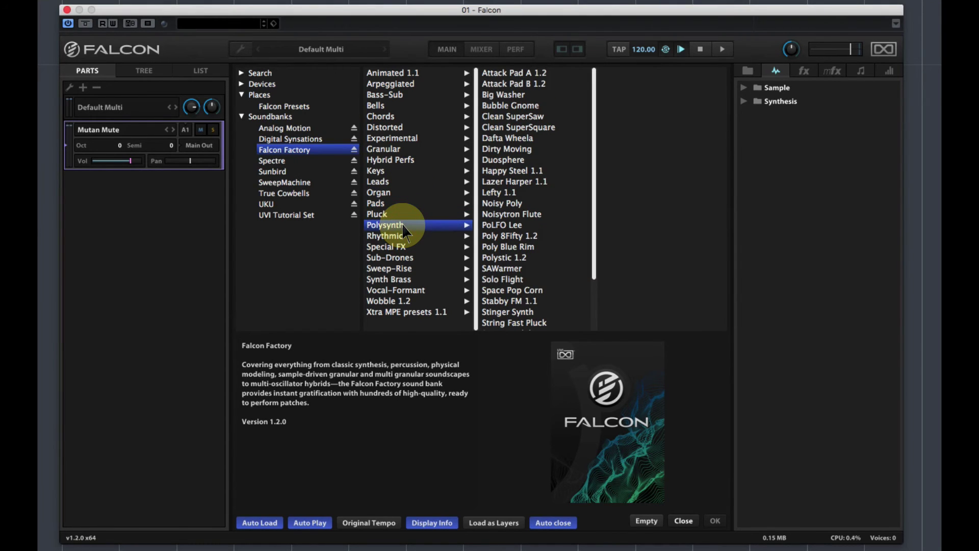
{"action": "left_click", "coordinate": [401, 236]}
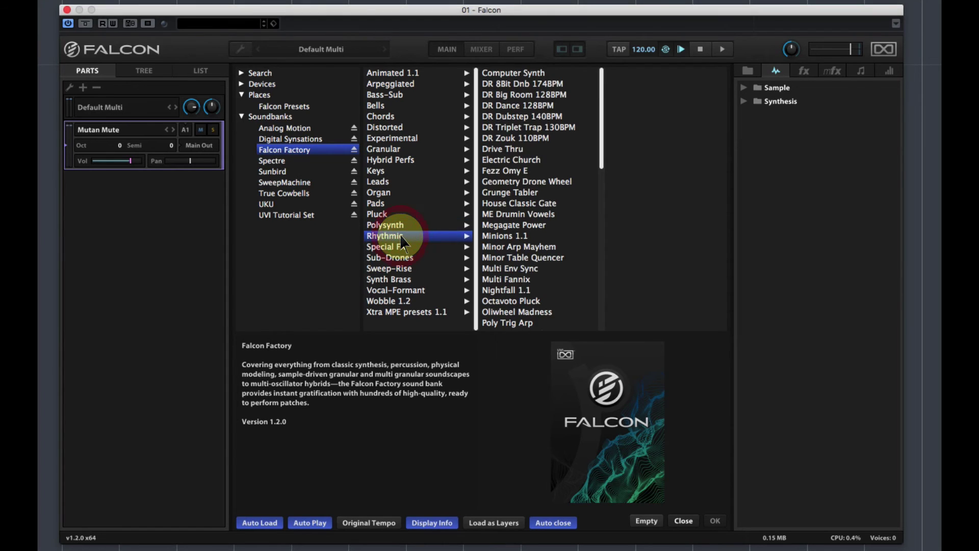
{"action": "left_click", "coordinate": [521, 161]}
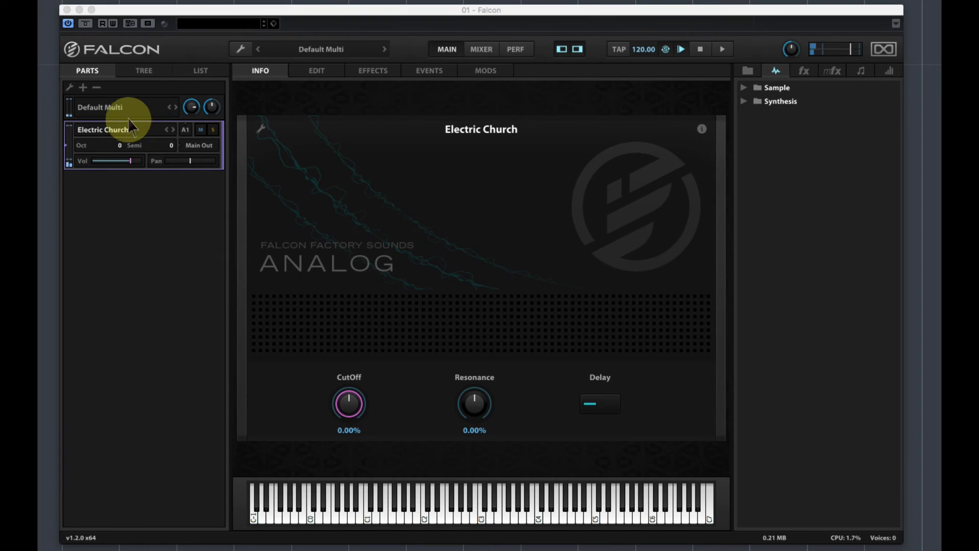
- Replace Electric Church with DR Dance 128BPM from the Rhythmic category and check its edit page before returning to the info page
{"action": "double_click", "coordinate": [123, 130]}
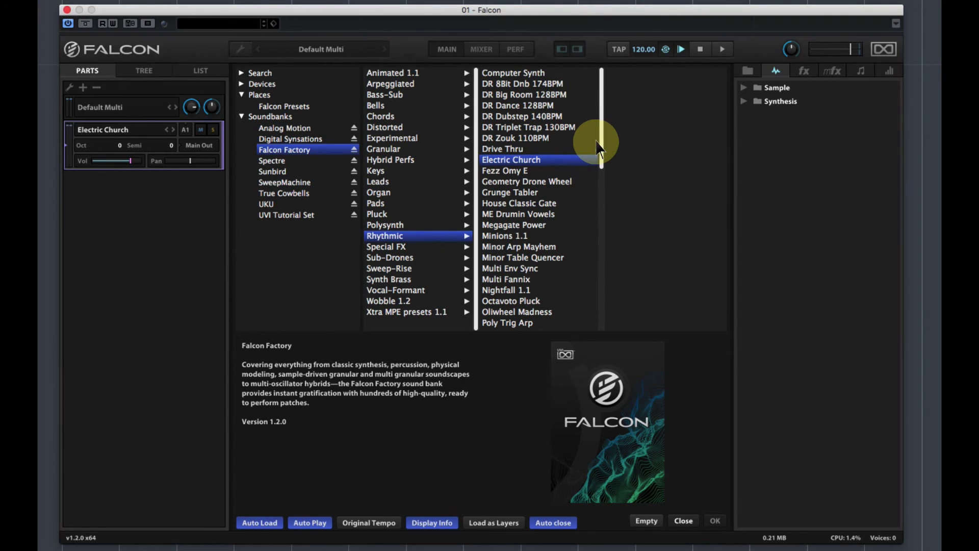
{"action": "double_click", "coordinate": [517, 106]}
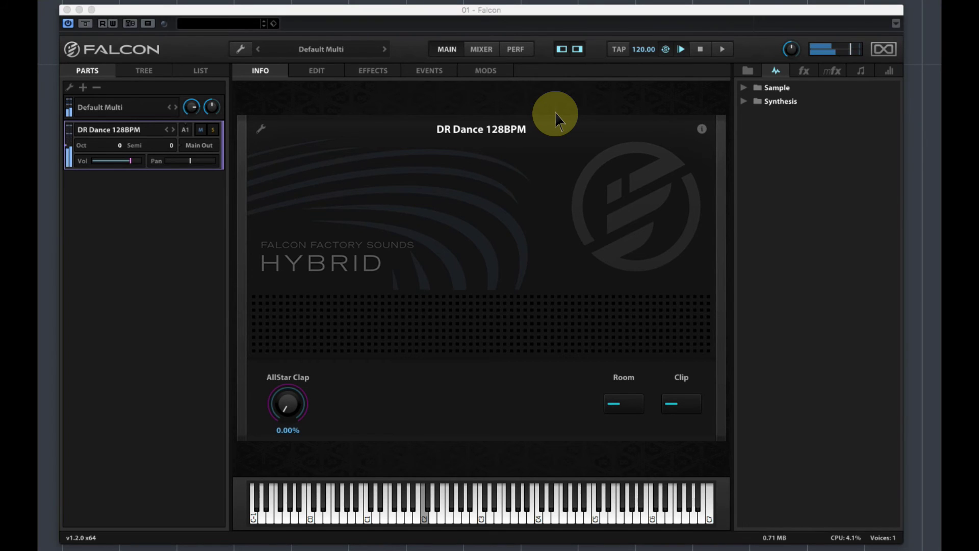
{"action": "left_click", "coordinate": [318, 72]}
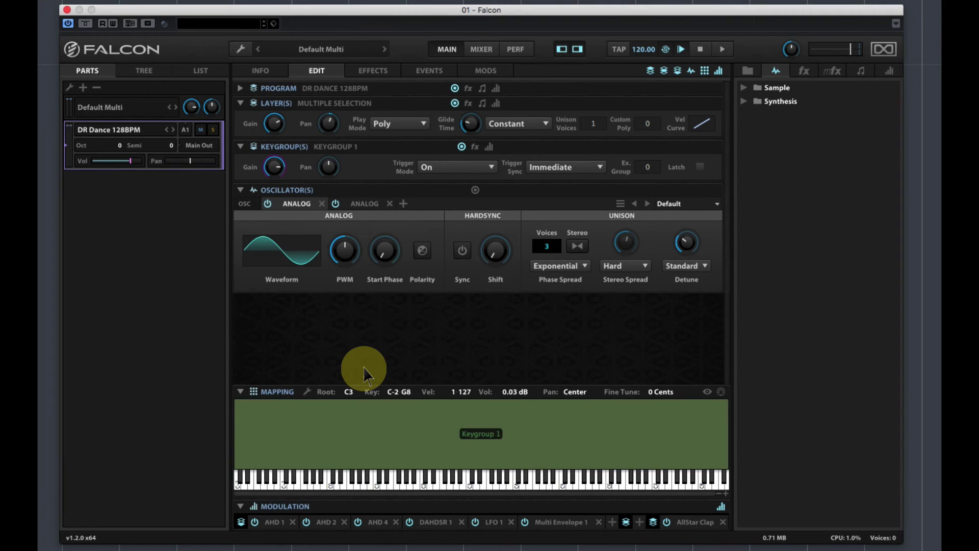
{"action": "left_click", "coordinate": [261, 70]}
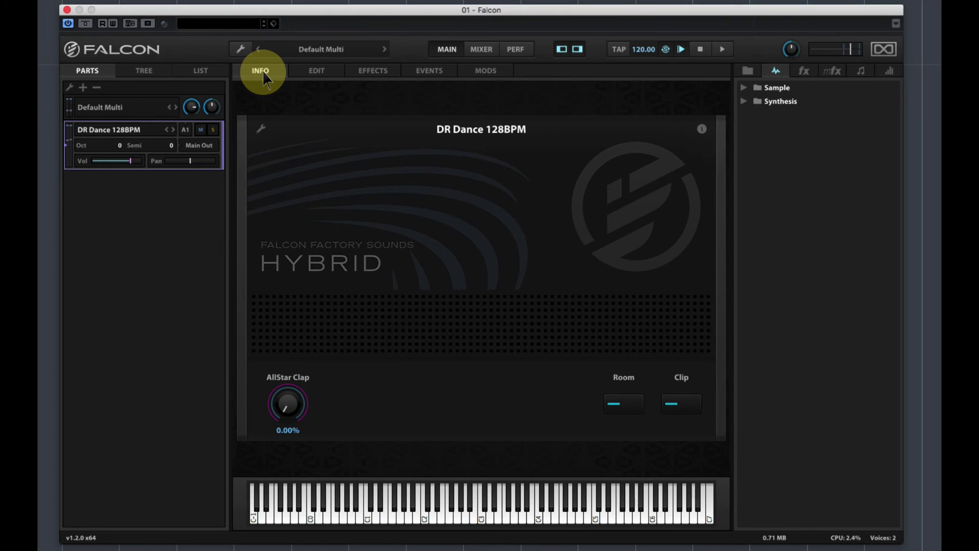
- Replace DR Dance 128BPM with the FM UFO preset from Falcon Factory's Special FX category
{"action": "double_click", "coordinate": [121, 132]}
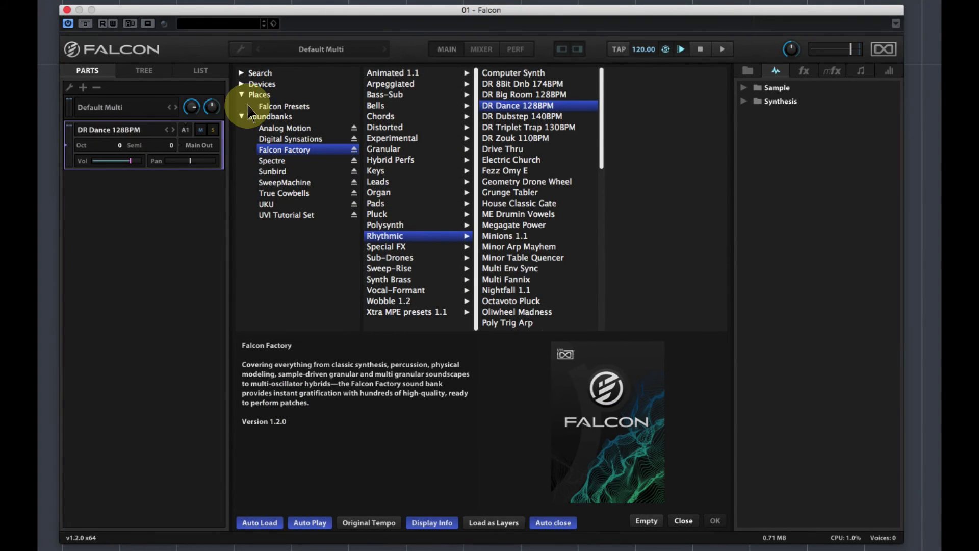
{"action": "left_click", "coordinate": [683, 520]}
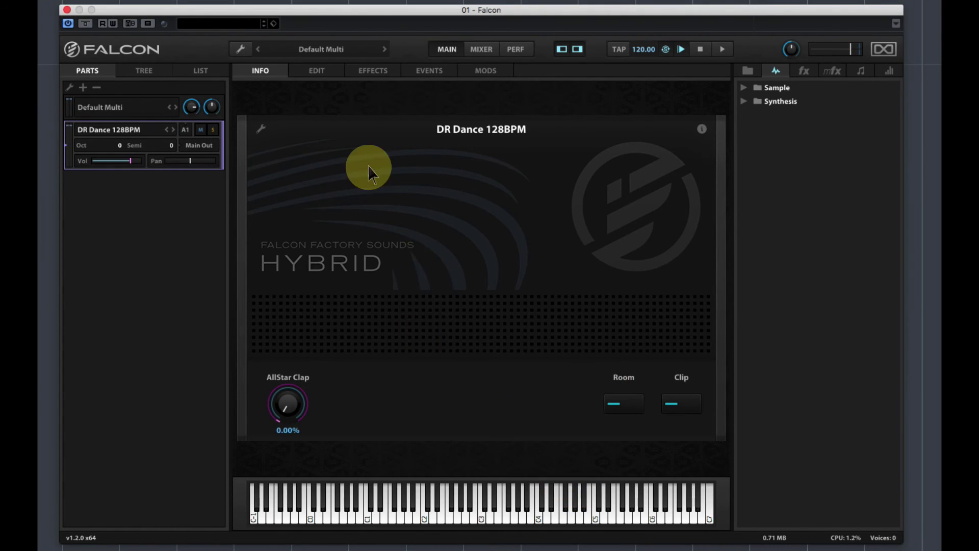
{"action": "double_click", "coordinate": [141, 138]}
{"action": "left_click", "coordinate": [411, 247]}
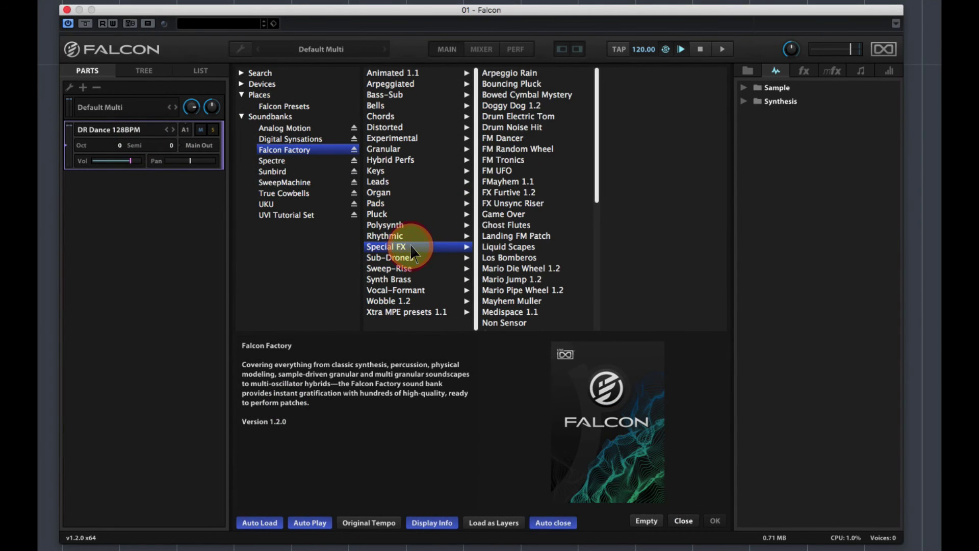
{"action": "double_click", "coordinate": [512, 174]}
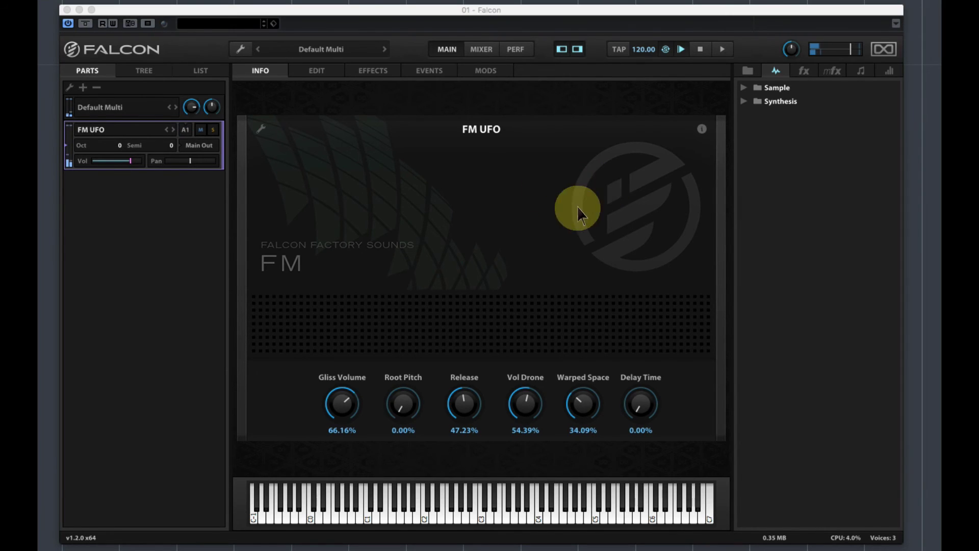
- Replace FM UFO with the Storm Synth preset from Falcon Factory's Sub-Drones category
{"action": "double_click", "coordinate": [89, 130]}
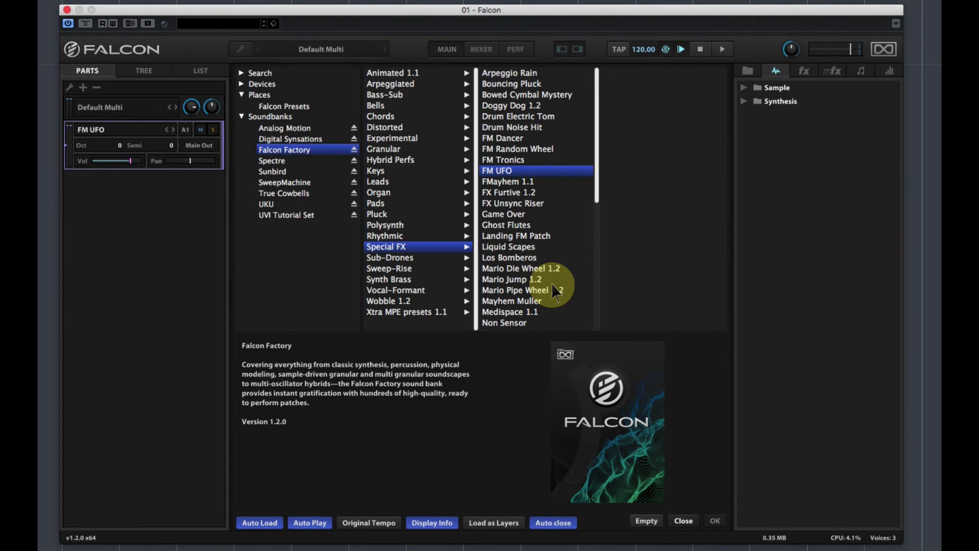
{"action": "left_click", "coordinate": [411, 259]}
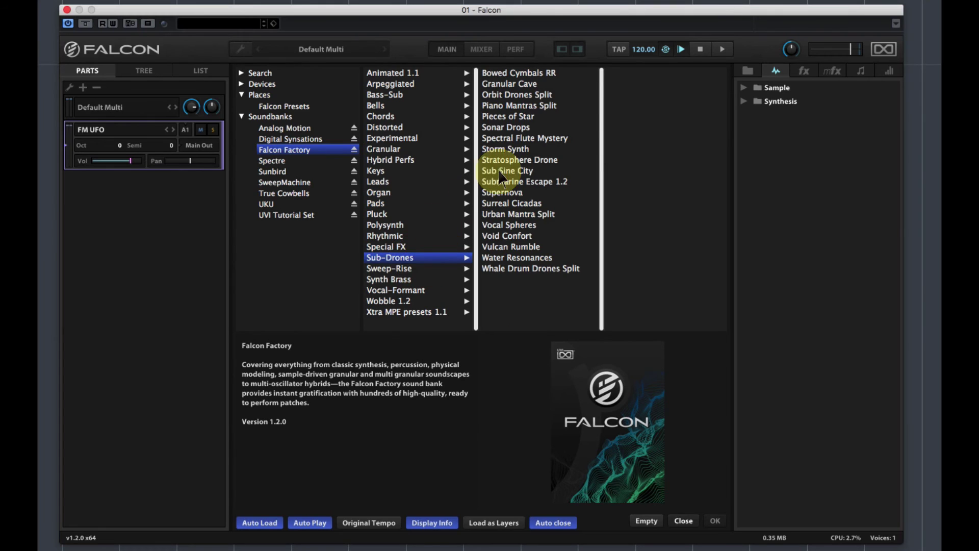
{"action": "double_click", "coordinate": [501, 150]}
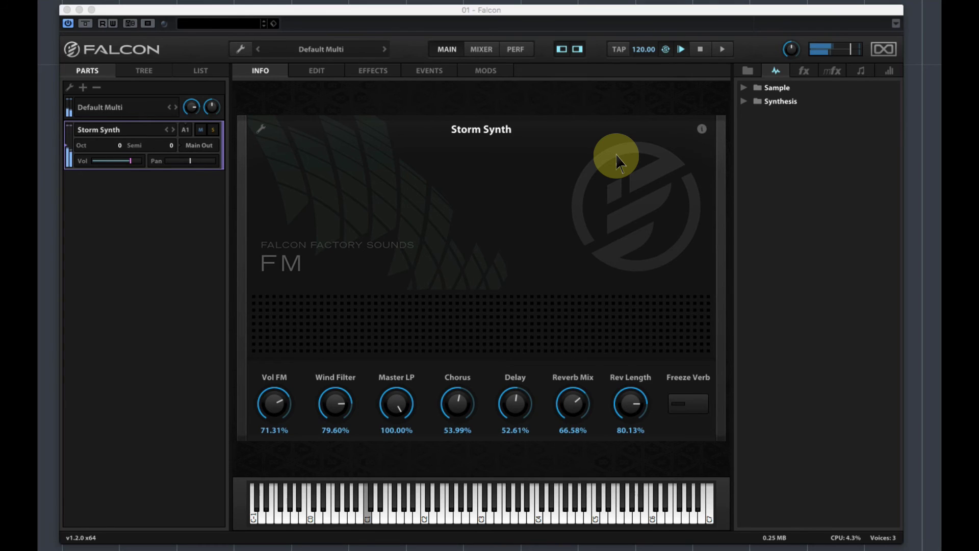
- Replace Storm Synth with the Riser 2bar preset from Falcon Factory's Sweep-Rise category
{"action": "double_click", "coordinate": [118, 132]}
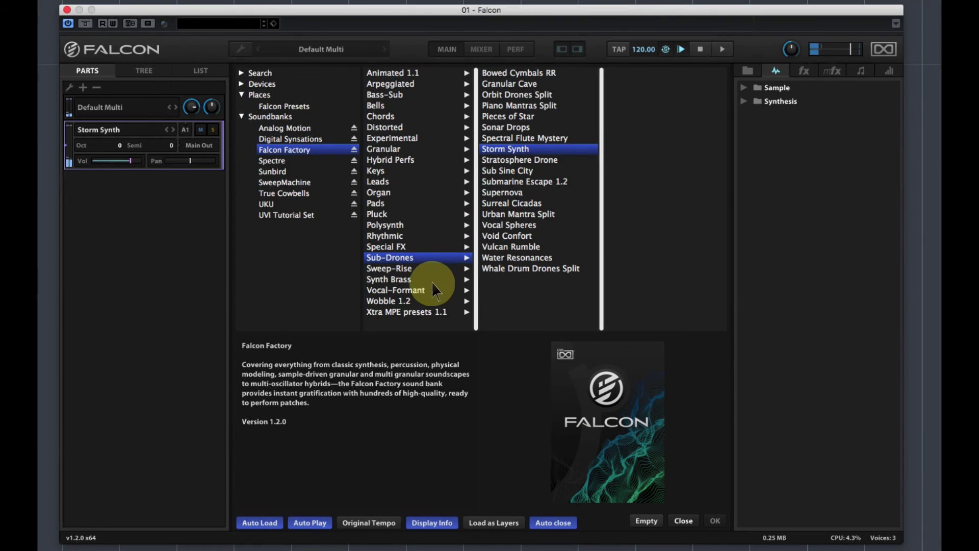
{"action": "left_click", "coordinate": [411, 267]}
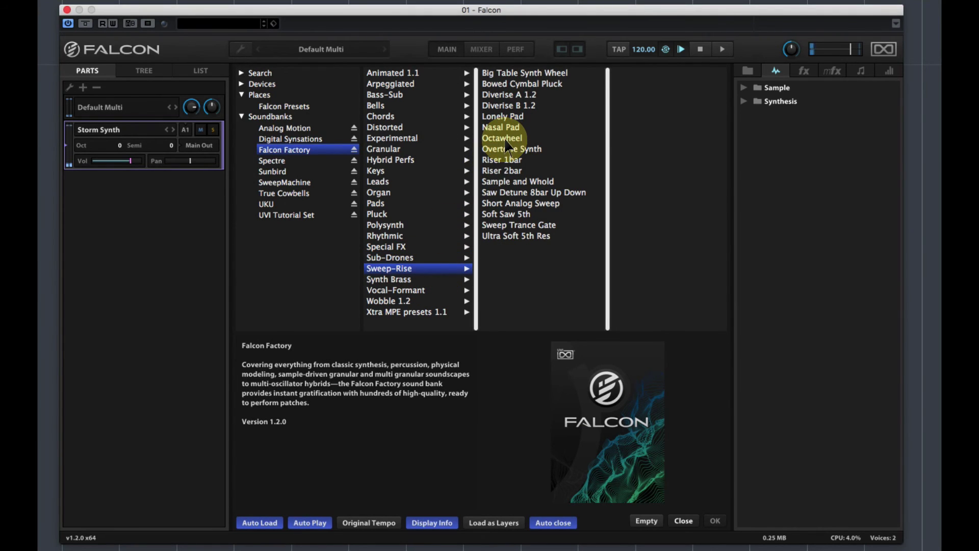
{"action": "double_click", "coordinate": [500, 171]}
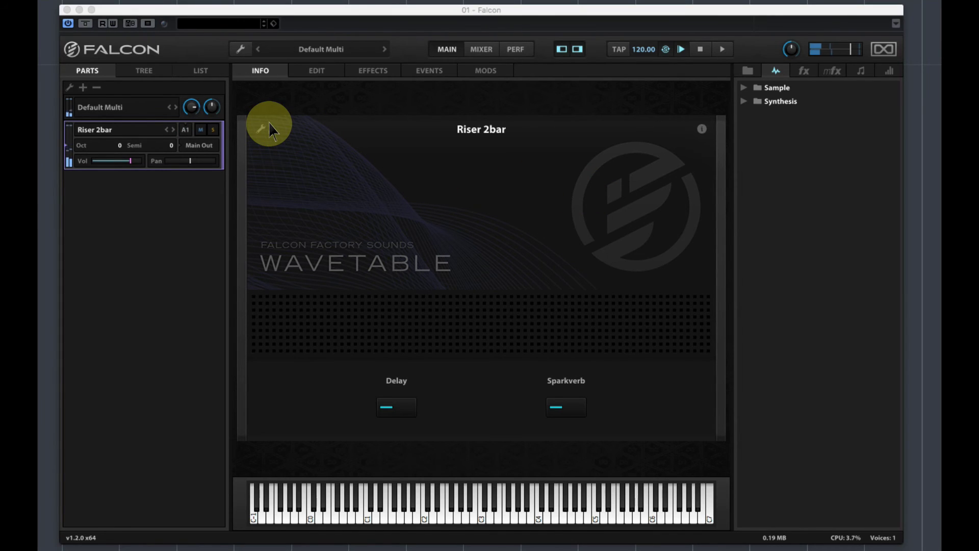
- Replace Riser 2bar with the Mamy G Brass preset from Falcon Factory's Synth Brass category
{"action": "double_click", "coordinate": [117, 131]}
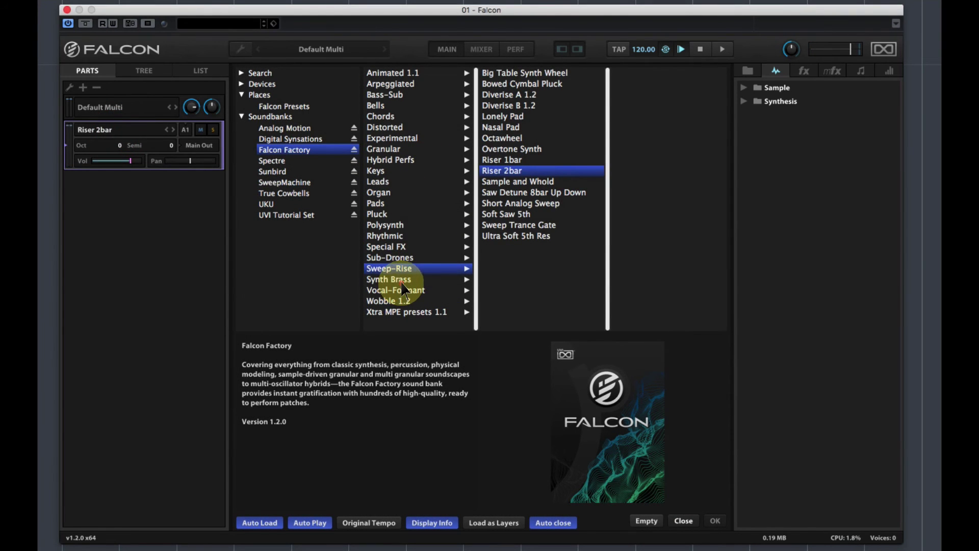
{"action": "left_click", "coordinate": [400, 280]}
{"action": "double_click", "coordinate": [519, 161]}
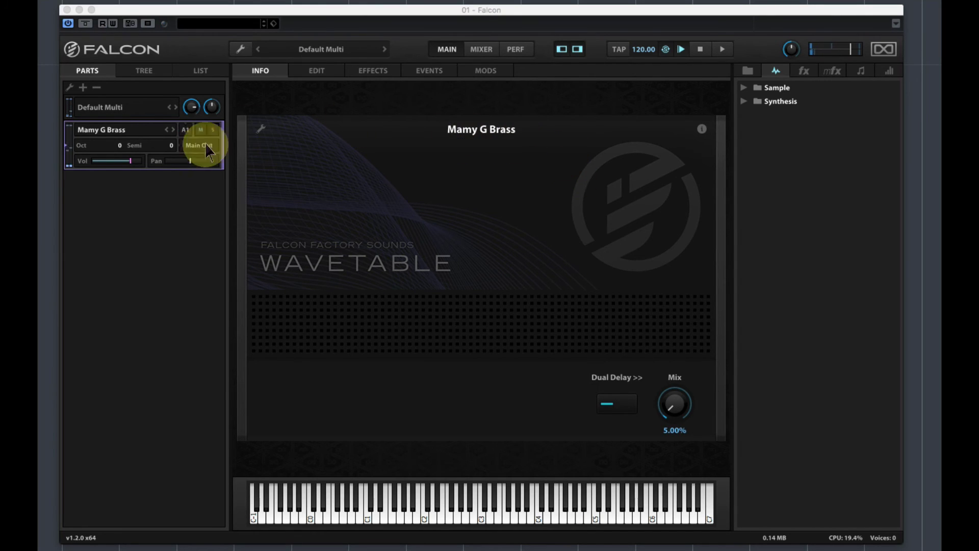
- Replace Mamy G Brass with Formant Analog Choir from the Vocal-Formant category and lower its Filter Cutoff to -44.13%
{"action": "double_click", "coordinate": [98, 135]}
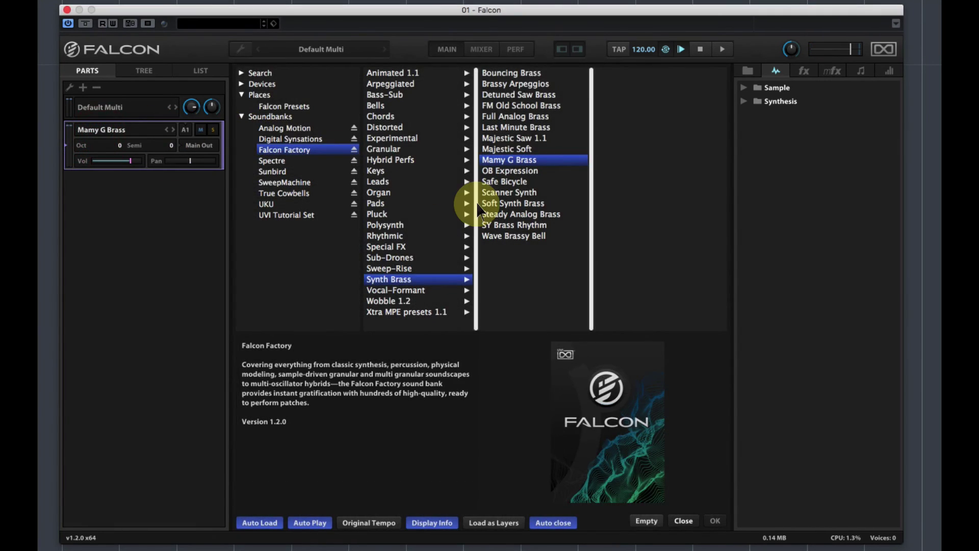
{"action": "left_click", "coordinate": [429, 290]}
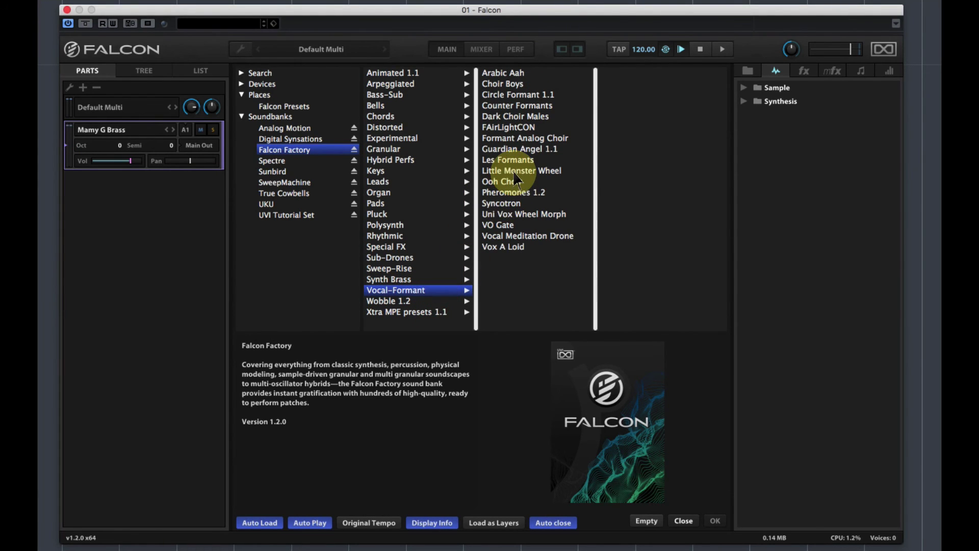
{"action": "double_click", "coordinate": [520, 138]}
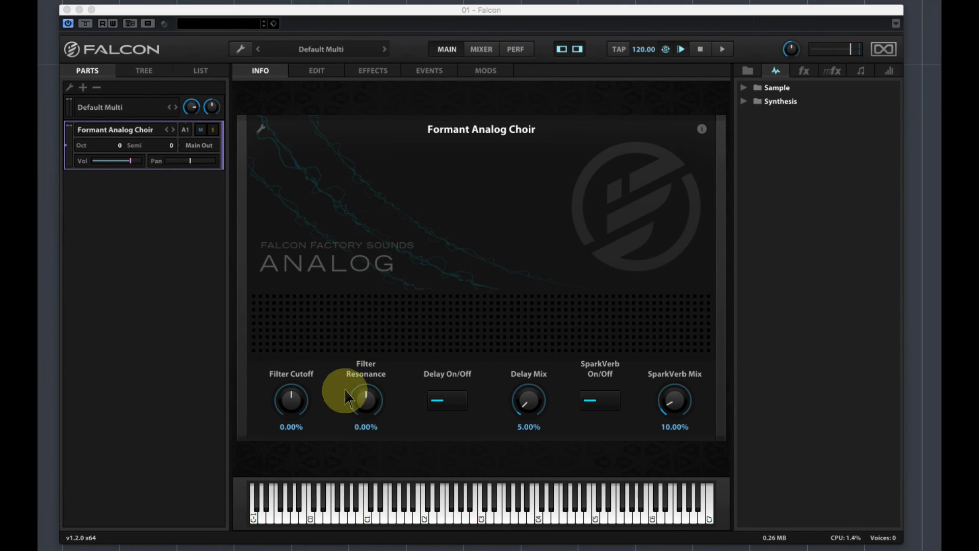
{"action": "left_click_drag", "start_coordinate": [301, 400], "coordinate": [299, 421]}
{"action": "left_click_drag", "start_coordinate": [300, 385], "coordinate": [311, 435]}
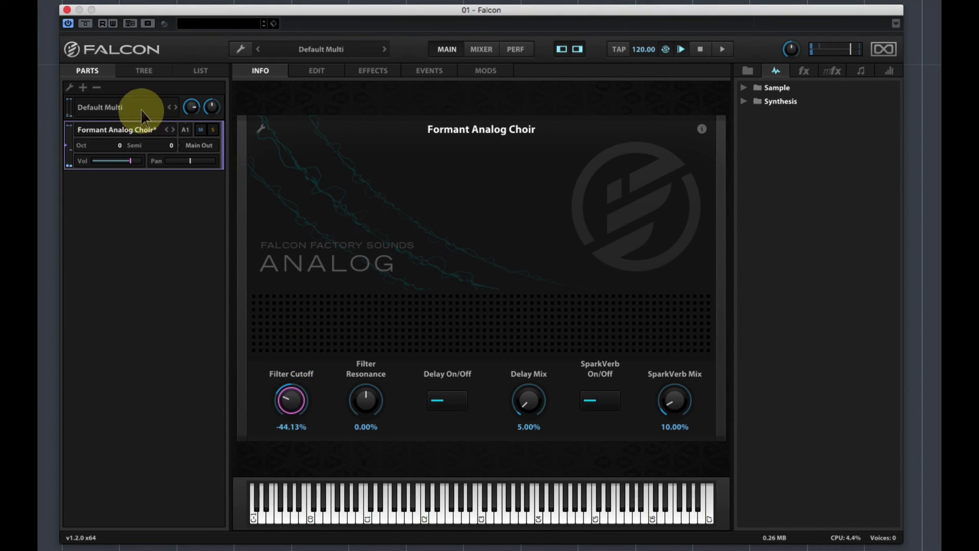
- Replace Formant Analog Choir with the WO NRV preset from Falcon Factory's Wobble 1.2 category
{"action": "double_click", "coordinate": [142, 130]}
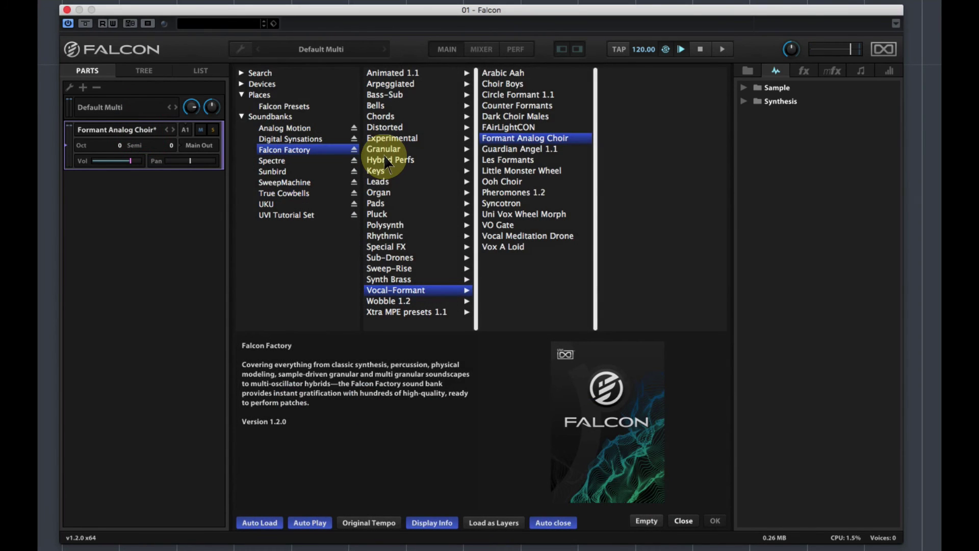
{"action": "left_click", "coordinate": [423, 301]}
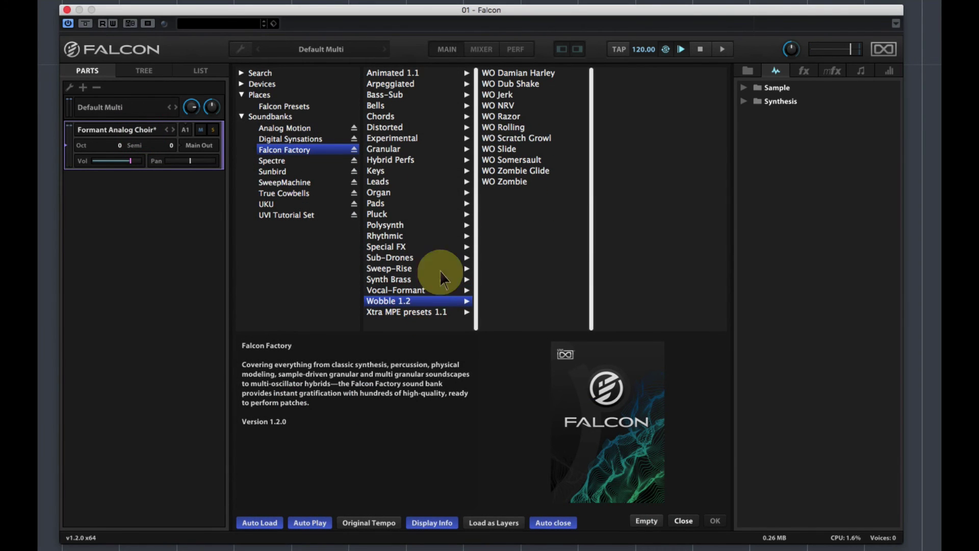
{"action": "left_click", "coordinate": [503, 105]}
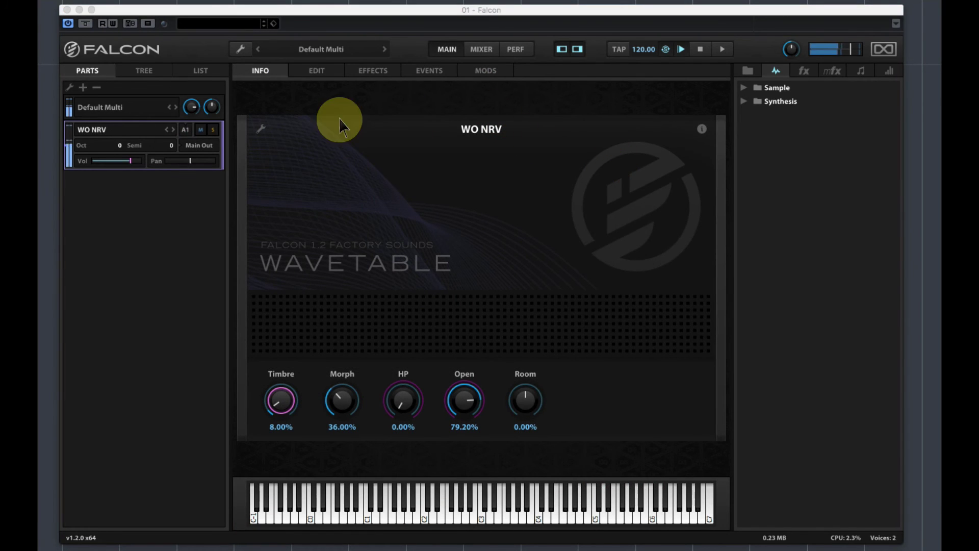
- Check the Xtra MPE presets 1.1 category, then replace WO NRV with Sequence Stars from Analog Motion's 2-Sequence category
{"action": "double_click", "coordinate": [113, 130]}
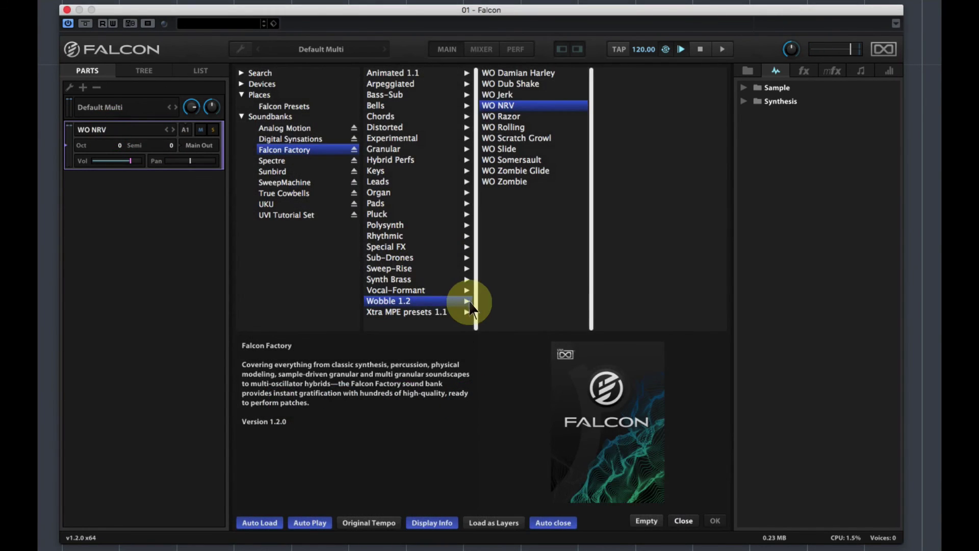
{"action": "left_click", "coordinate": [418, 311]}
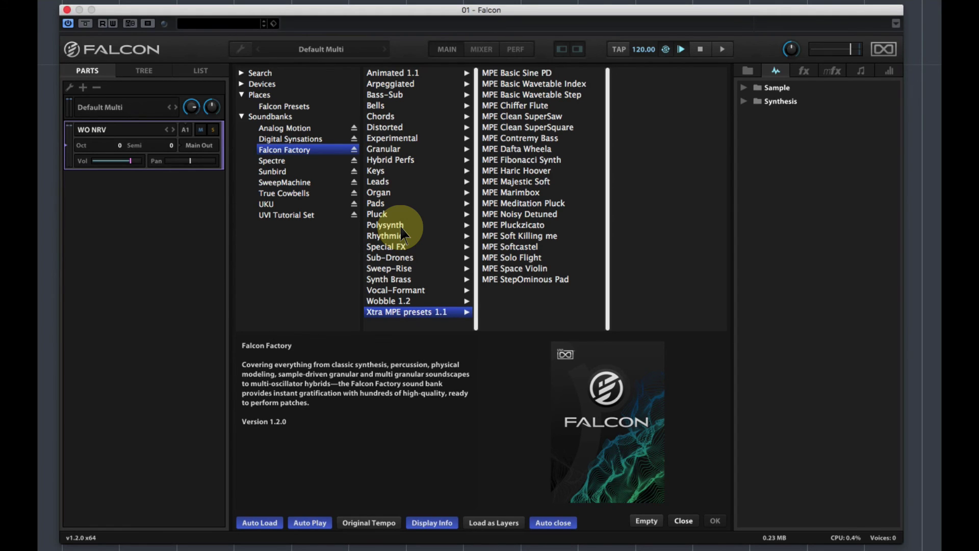
{"action": "left_click", "coordinate": [308, 132]}
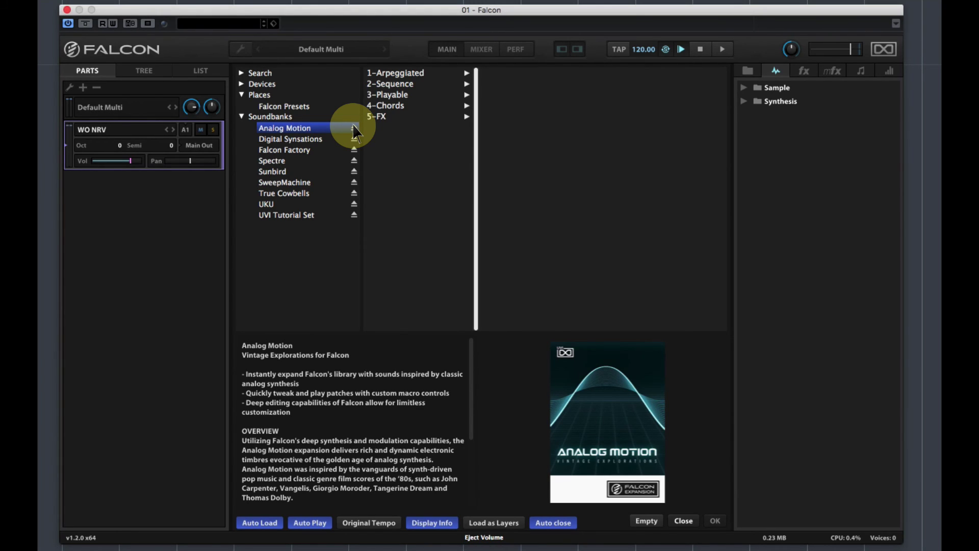
{"action": "left_click", "coordinate": [416, 88]}
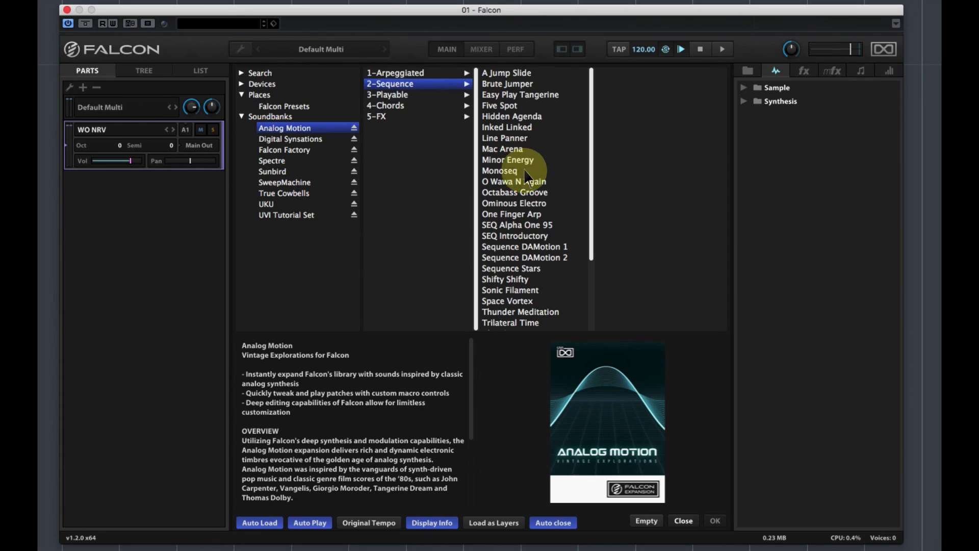
{"action": "left_click", "coordinate": [521, 268]}
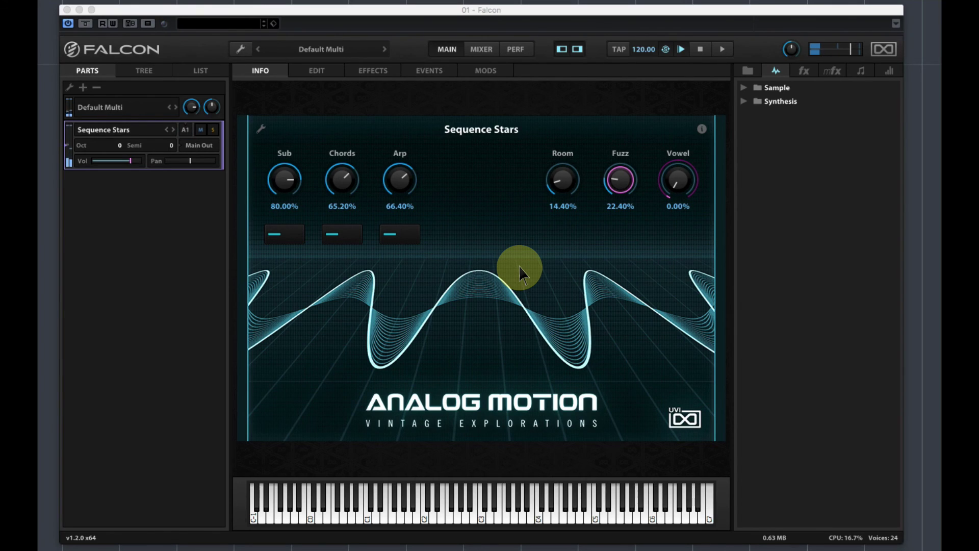
- Turn off Sequence Stars' Arp, Chords and Sub layers, audition Chords alone, then leave only Sub and Arp enabled
{"action": "left_click", "coordinate": [395, 234]}
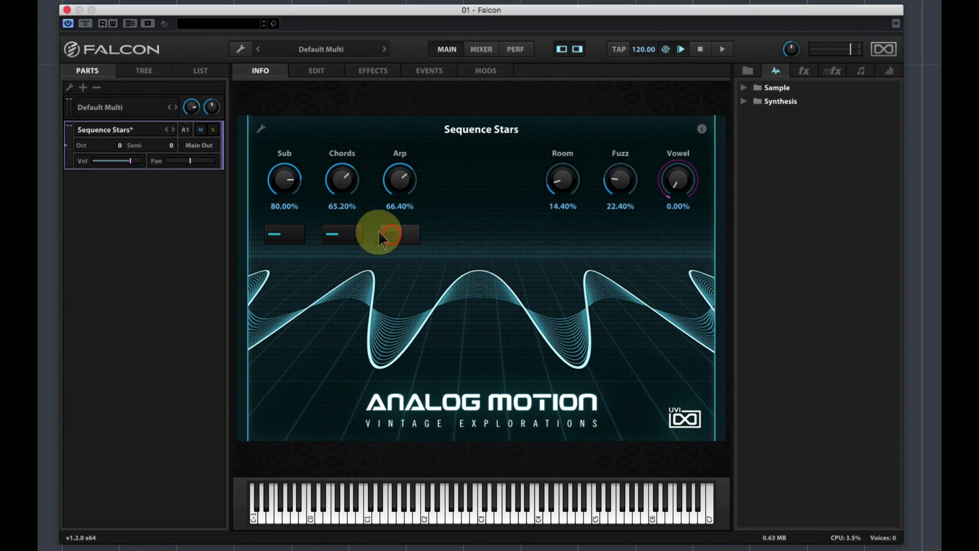
{"action": "left_click", "coordinate": [343, 234]}
{"action": "left_click", "coordinate": [285, 235]}
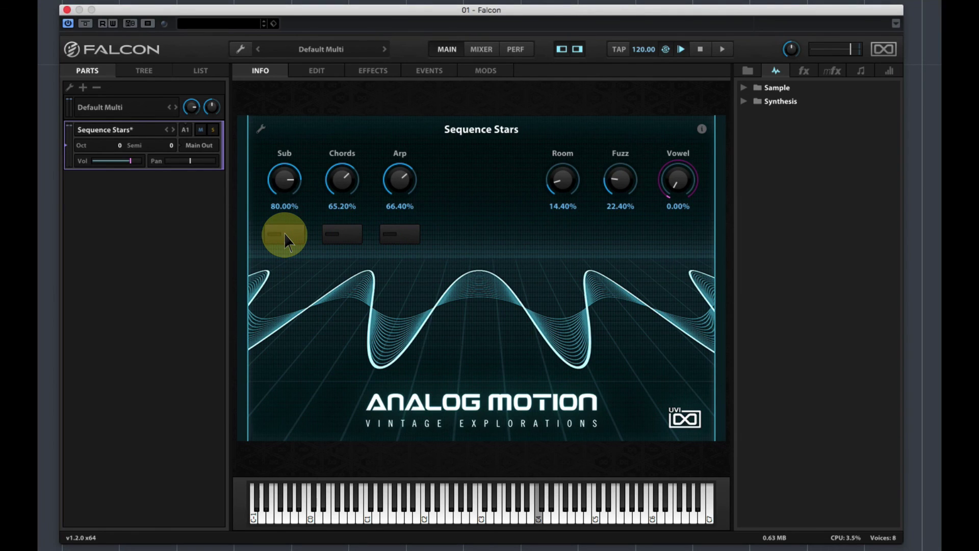
{"action": "left_click", "coordinate": [347, 237]}
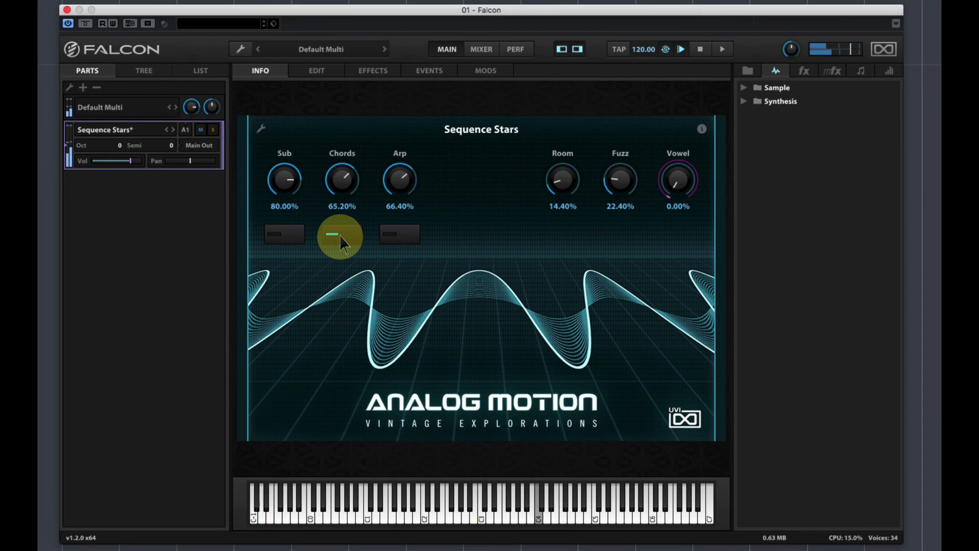
{"action": "left_click", "coordinate": [340, 234]}
{"action": "left_click", "coordinate": [300, 235]}
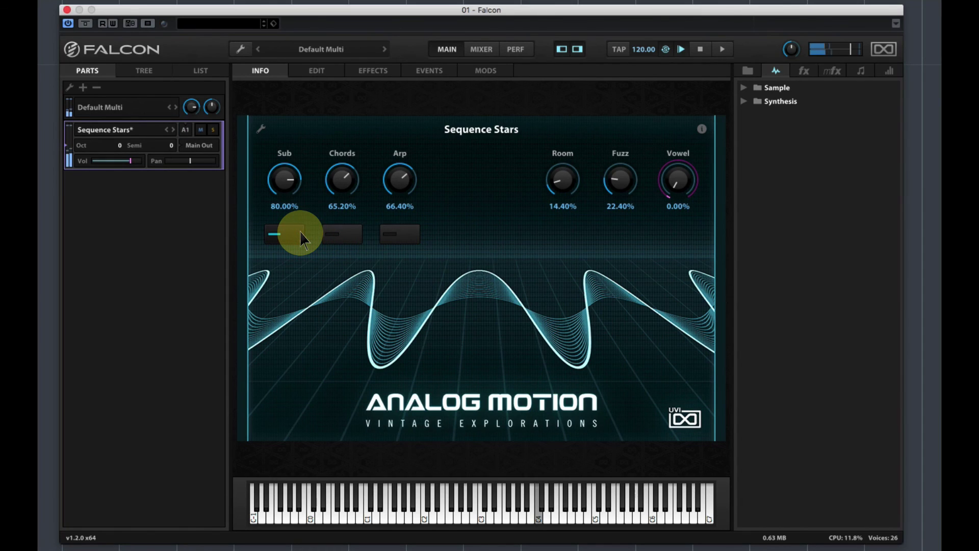
{"action": "left_click", "coordinate": [405, 233]}
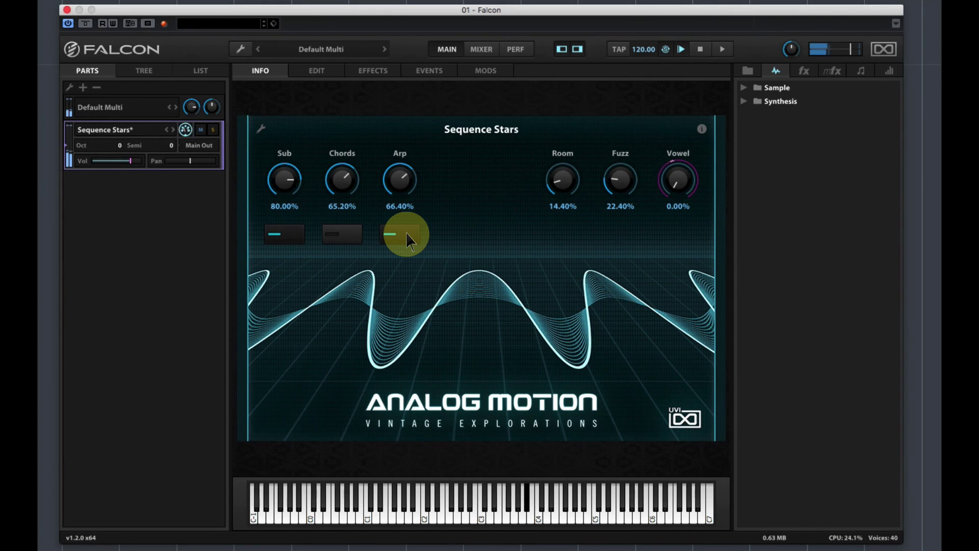
- Replace Sequence Stars with the Sixteen Step preset from Analog Motion's 1-Arpeggiated category
{"action": "double_click", "coordinate": [116, 131]}
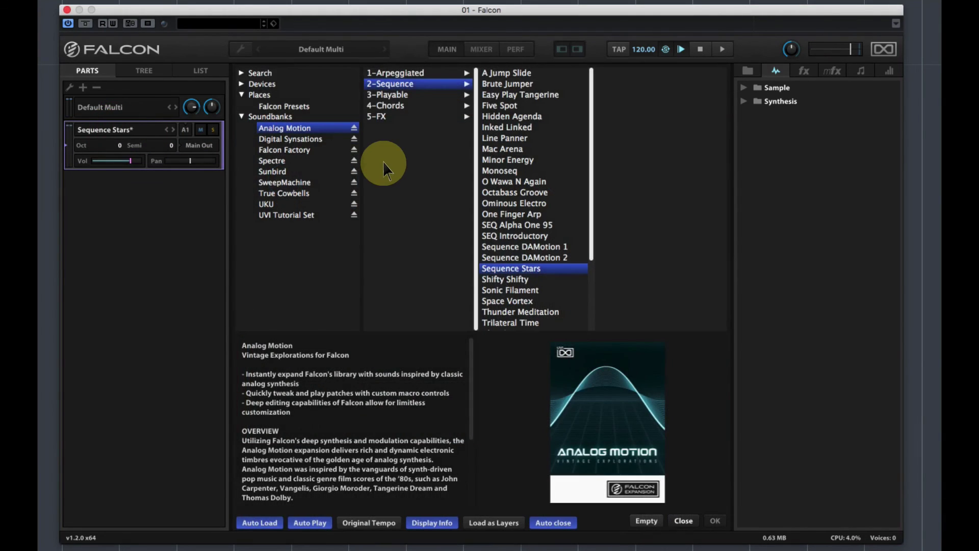
{"action": "left_click", "coordinate": [403, 73]}
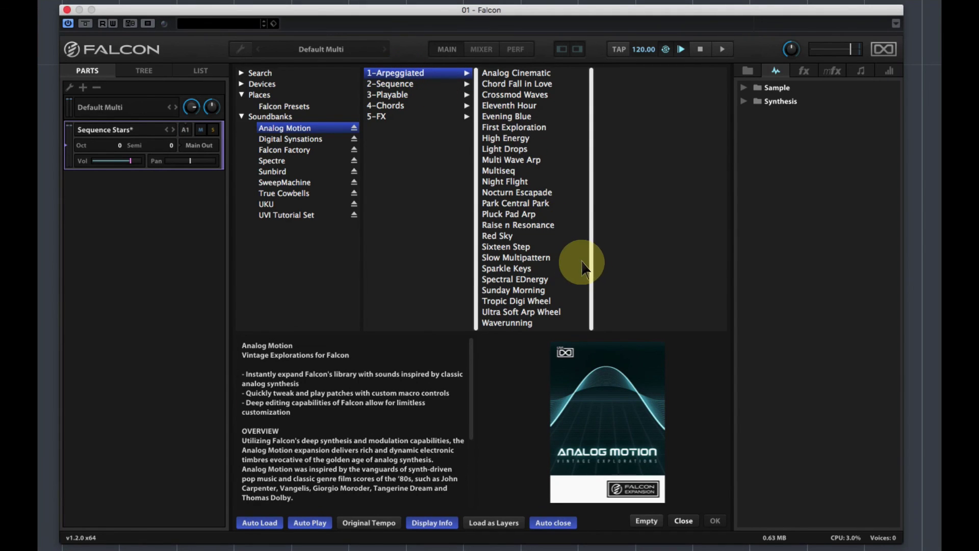
{"action": "double_click", "coordinate": [525, 247]}
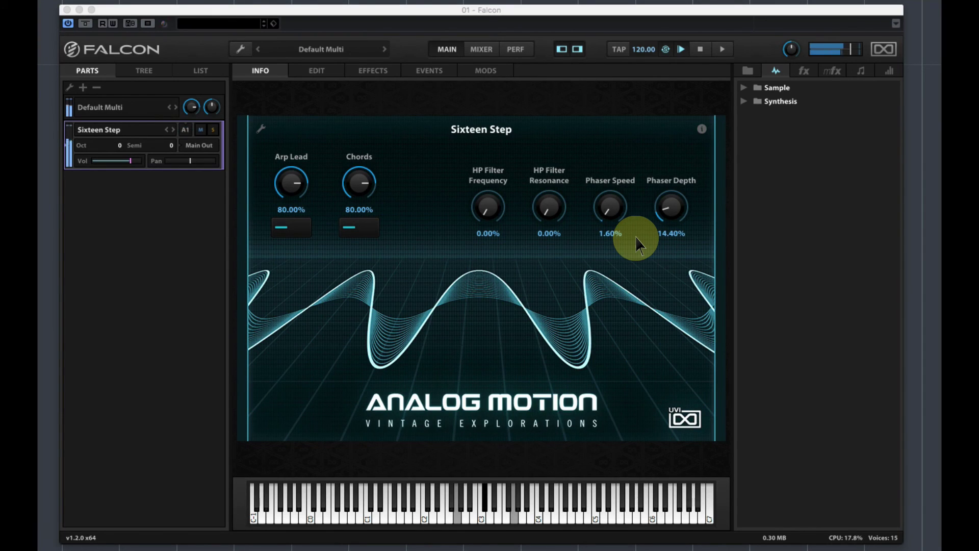
- Adjust Sixteen Step's macros: HP Filter Frequency 57.75%, Arp Lead 78.79%, Chords 82.60%, Phaser Depth 82.68% and Phaser Speed 10.36%
{"action": "left_click_drag", "start_coordinate": [492, 201], "coordinate": [529, 109]}
{"action": "mouse_move", "coordinate": [540, 206]}
{"action": "left_mouse_down"}
{"action": "mouse_move", "coordinate": [572, 144]}
{"action": "mouse_move", "coordinate": [552, 173]}
{"action": "mouse_move", "coordinate": [549, 212]}
{"action": "left_mouse_up"}
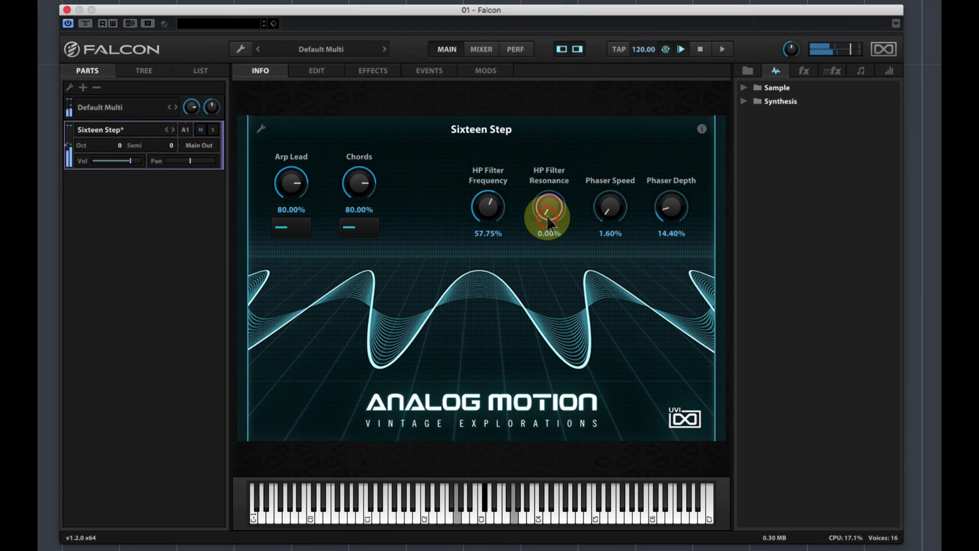
{"action": "left_click", "coordinate": [367, 223]}
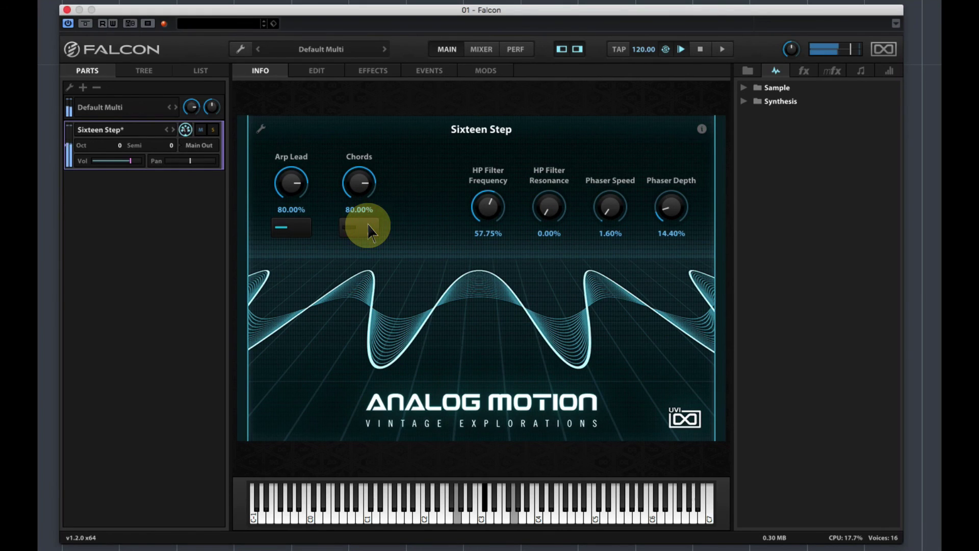
{"action": "left_click_drag", "start_coordinate": [304, 179], "coordinate": [359, 183]}
{"action": "left_click", "coordinate": [366, 228]}
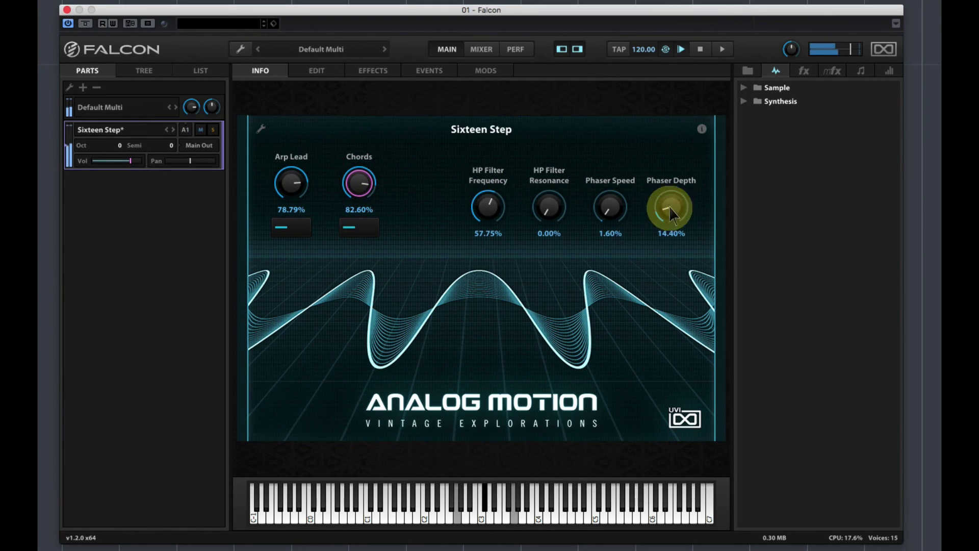
{"action": "left_click_drag", "start_coordinate": [669, 206], "coordinate": [708, 93]}
{"action": "left_click_drag", "start_coordinate": [609, 208], "coordinate": [608, 200]}
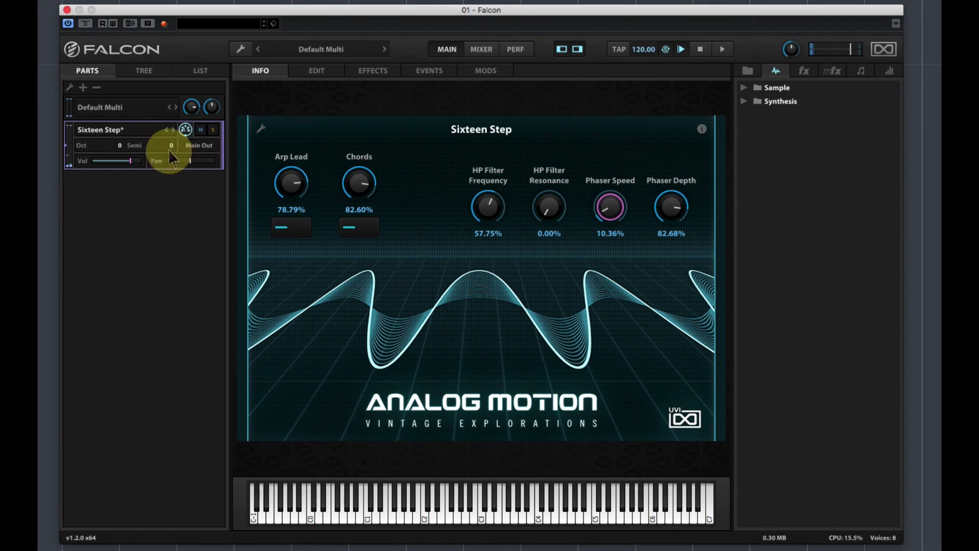
- Browse Analog Motion's 3-Playable presets, then replace Sixteen Step with Fantasy Chord White Keys from the 4-Chords category
{"action": "double_click", "coordinate": [121, 131]}
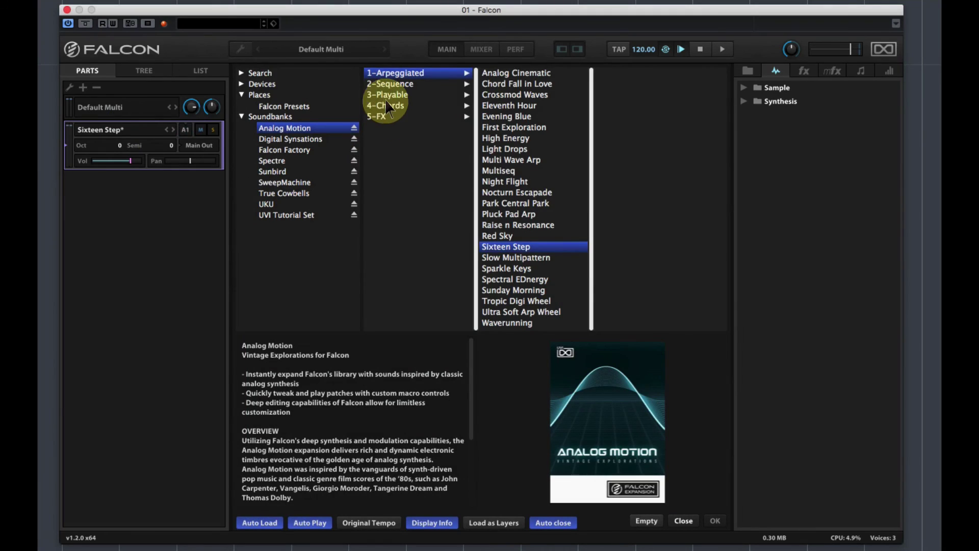
{"action": "left_click", "coordinate": [386, 97]}
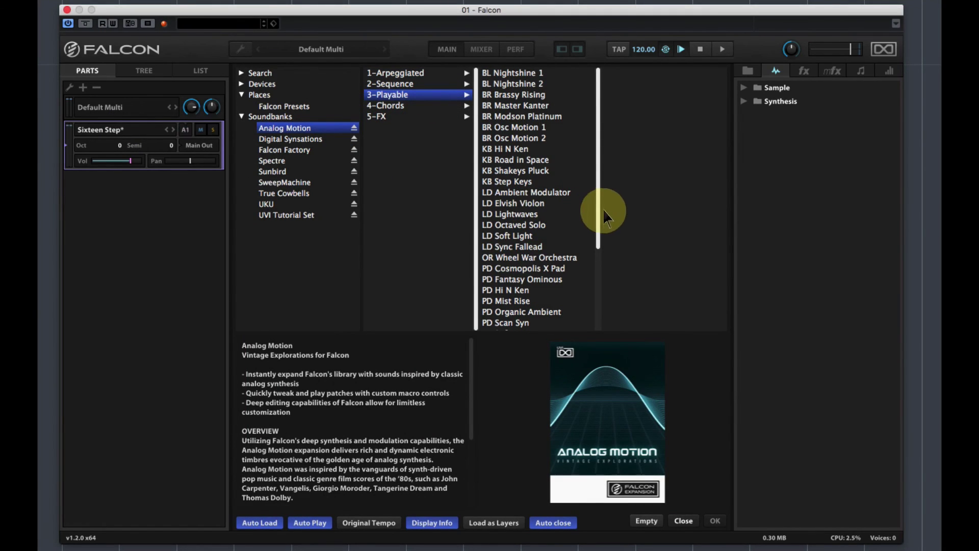
{"action": "left_click_drag", "start_coordinate": [590, 213], "coordinate": [590, 248]}
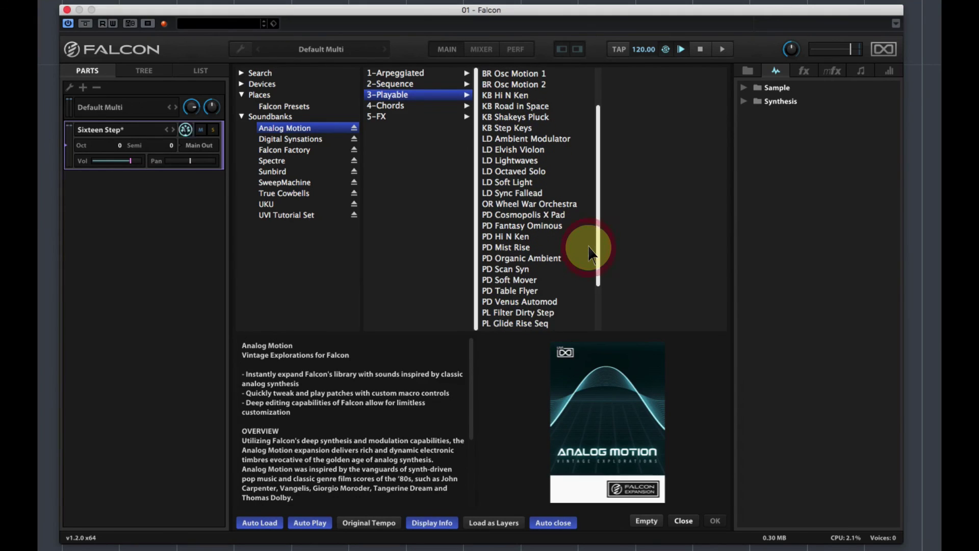
{"action": "left_click", "coordinate": [390, 106]}
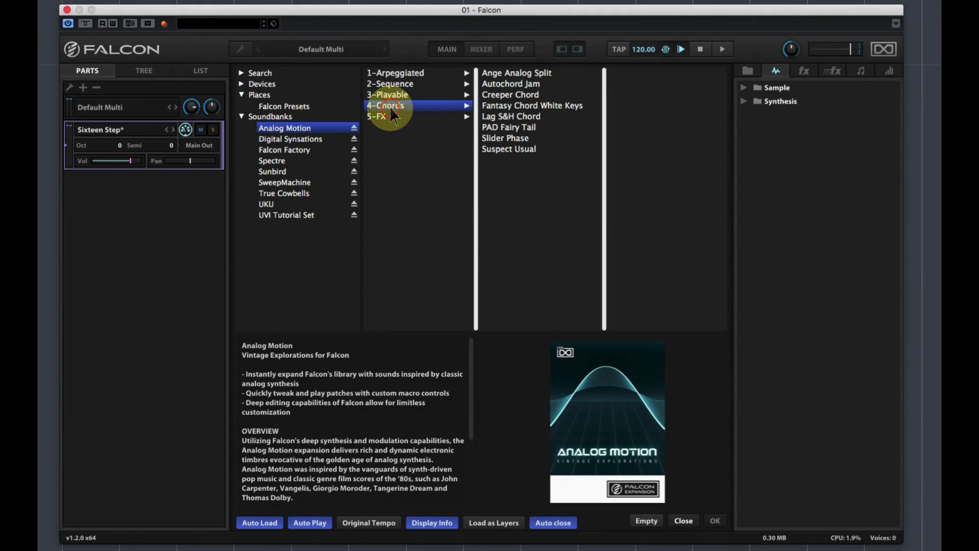
{"action": "left_click", "coordinate": [515, 115]}
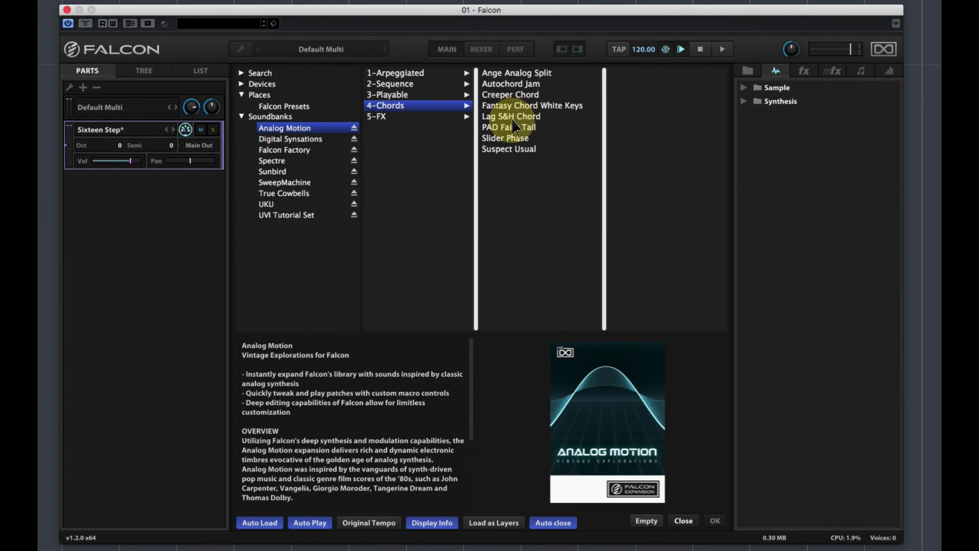
{"action": "double_click", "coordinate": [504, 106]}
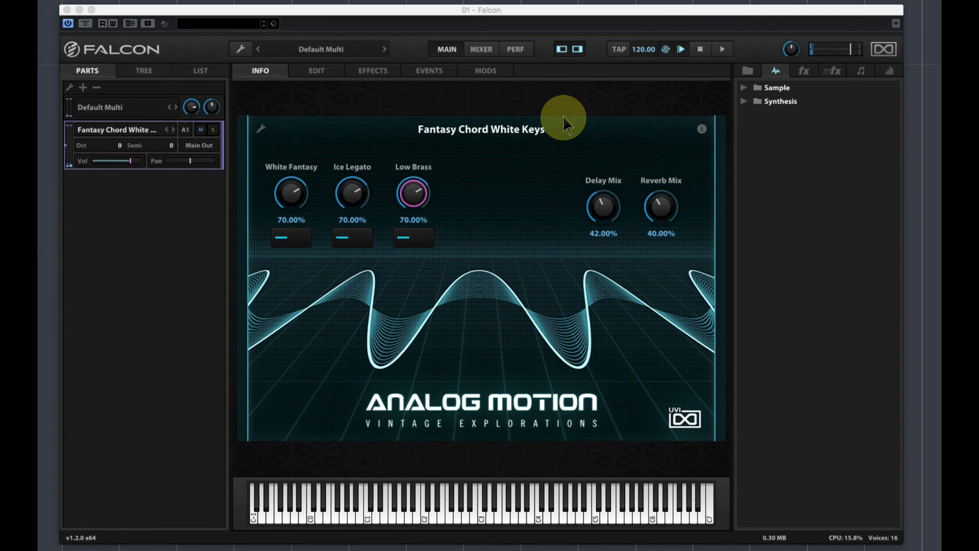
- Replace Fantasy Chord White Keys with the Thunderbolt preset from Analog Motion's 5-FX category
{"action": "double_click", "coordinate": [132, 130]}
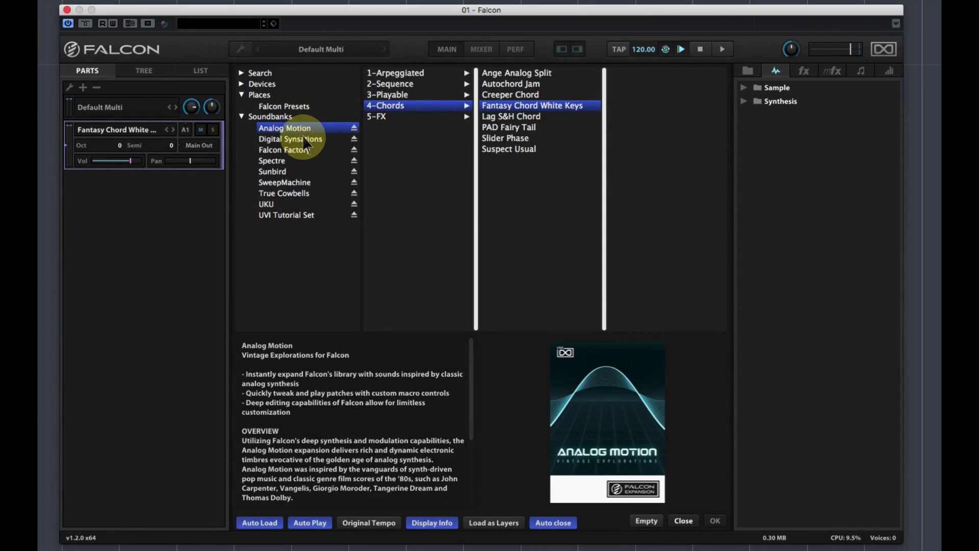
{"action": "left_click", "coordinate": [382, 121]}
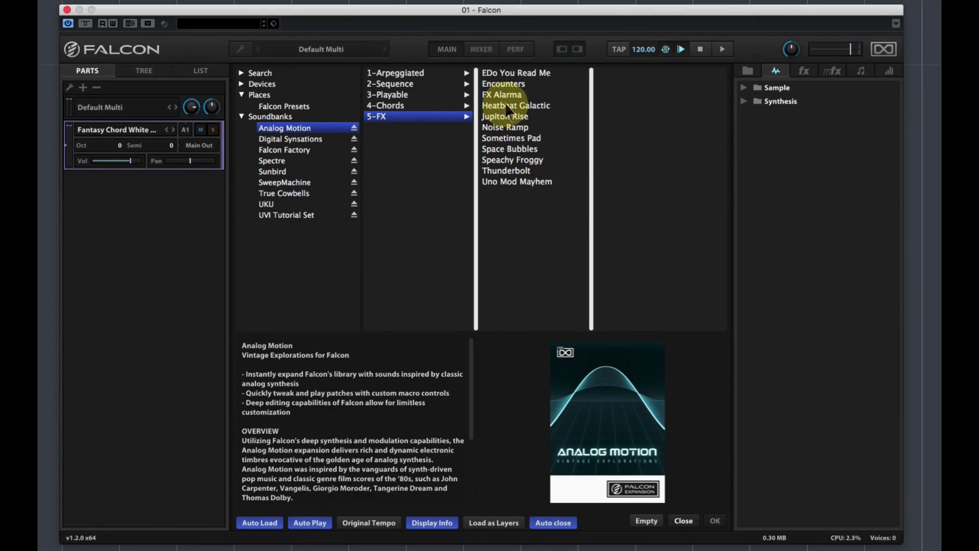
{"action": "left_click", "coordinate": [516, 171]}
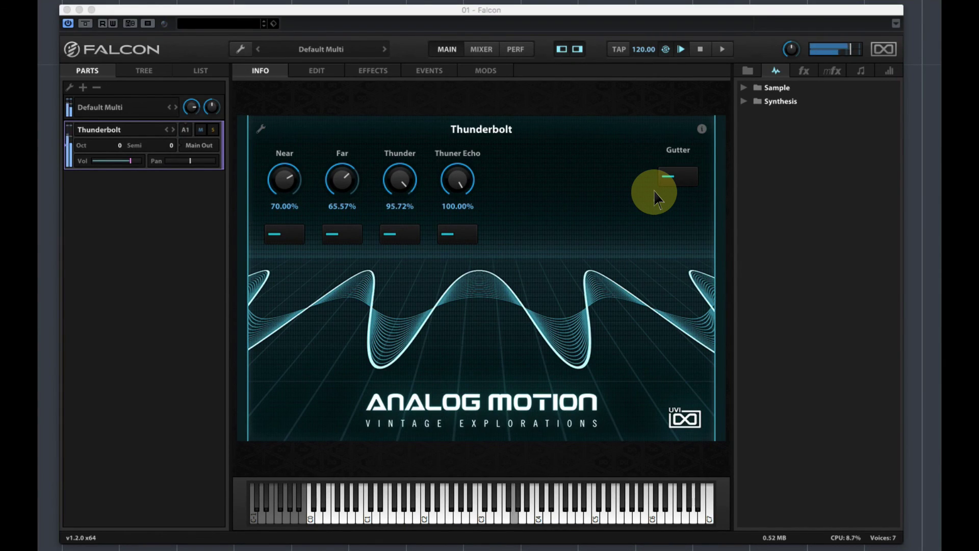
- Look through the Falcon Factory, Analog Motion and SweepMachine soundbanks, then replace Thunderbolt with the Sunbird guitar program
{"action": "double_click", "coordinate": [115, 134]}
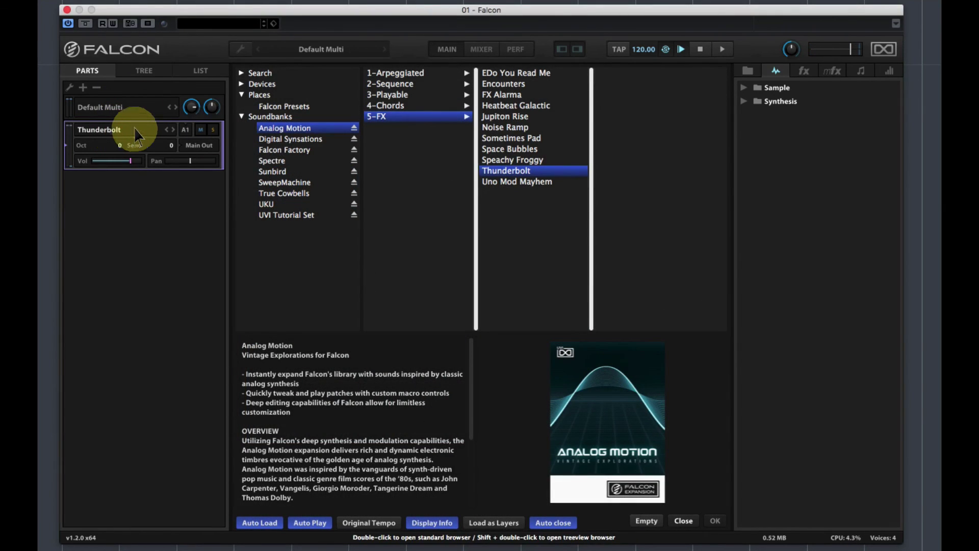
{"action": "left_click", "coordinate": [308, 151]}
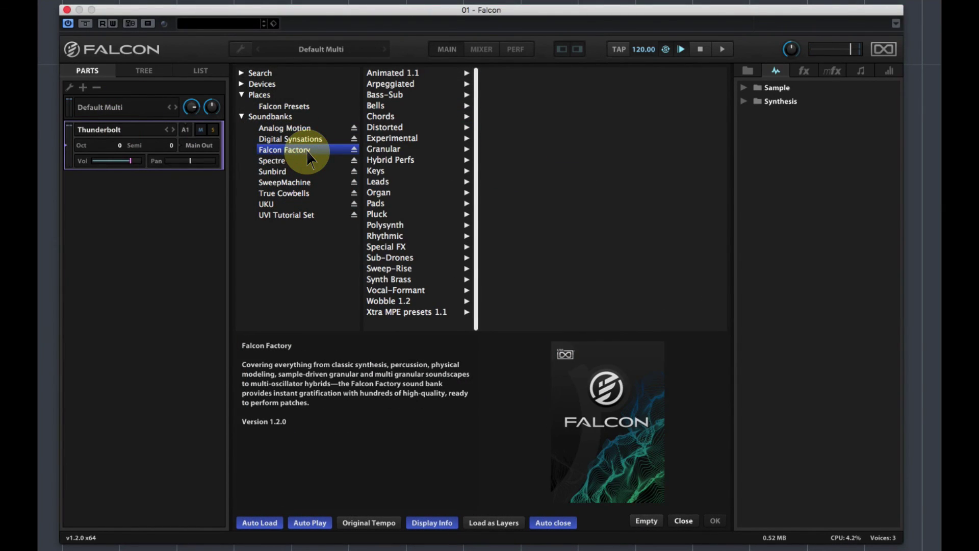
{"action": "left_click", "coordinate": [301, 127]}
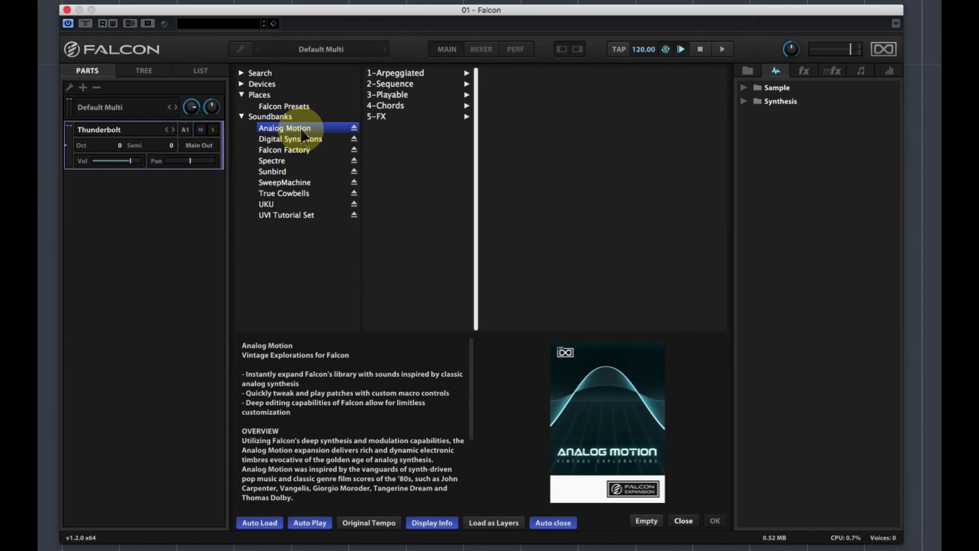
{"action": "left_click", "coordinate": [294, 180]}
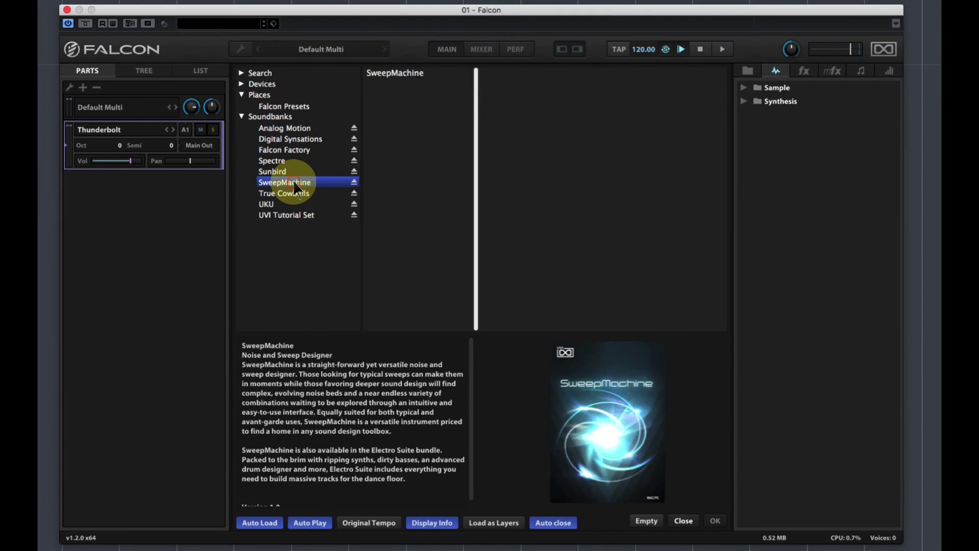
{"action": "left_click", "coordinate": [290, 173]}
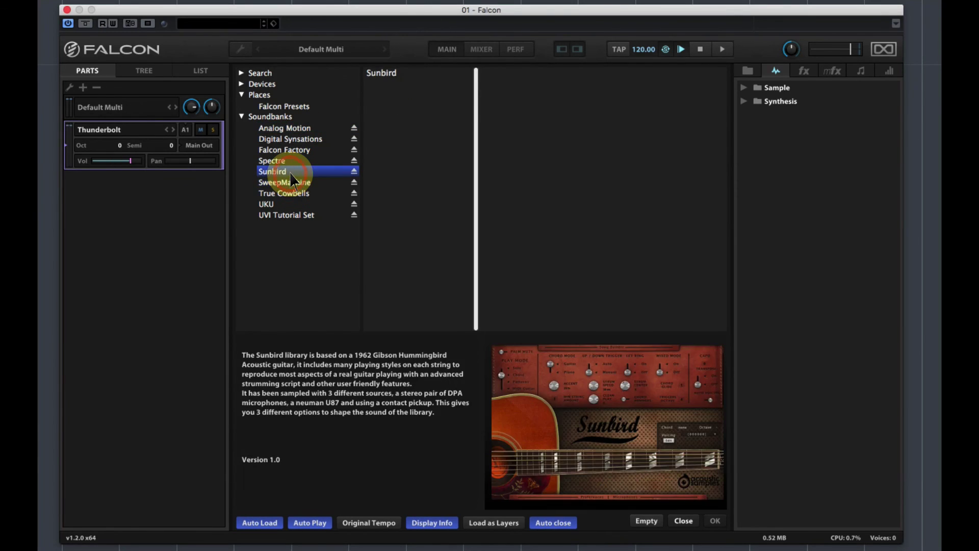
{"action": "left_click", "coordinate": [387, 75]}
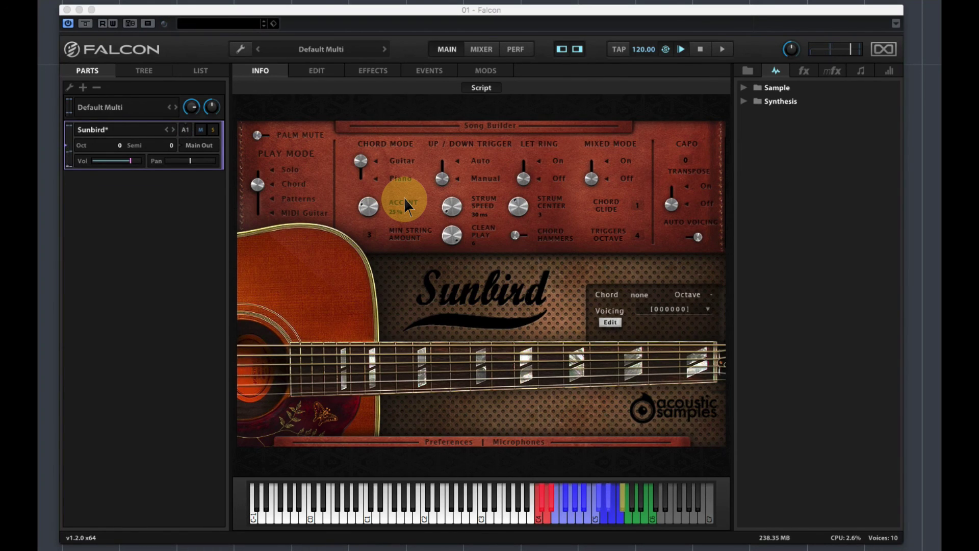
- Delete the Sunbird part from the multi, discarding its unsaved changes
{"action": "right_click", "coordinate": [116, 134]}
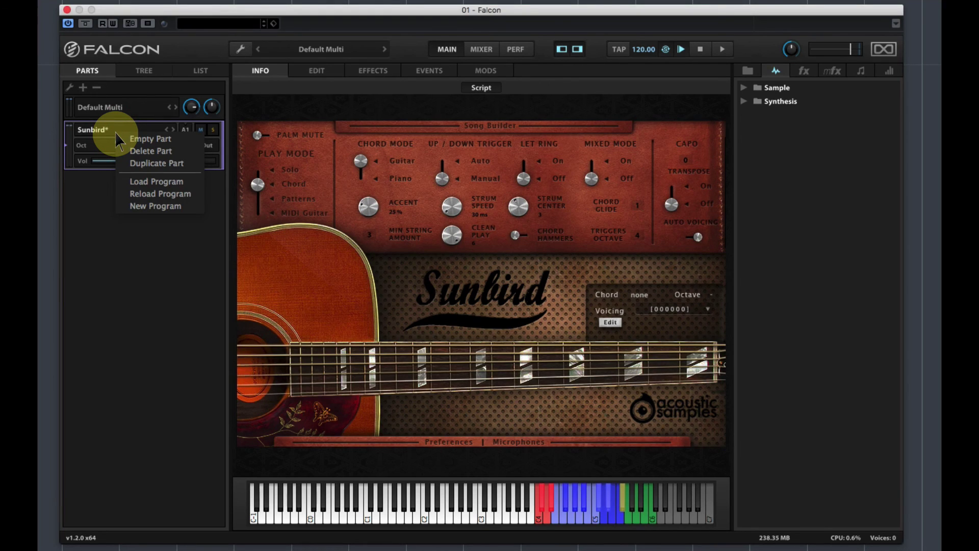
{"action": "left_click", "coordinate": [138, 151]}
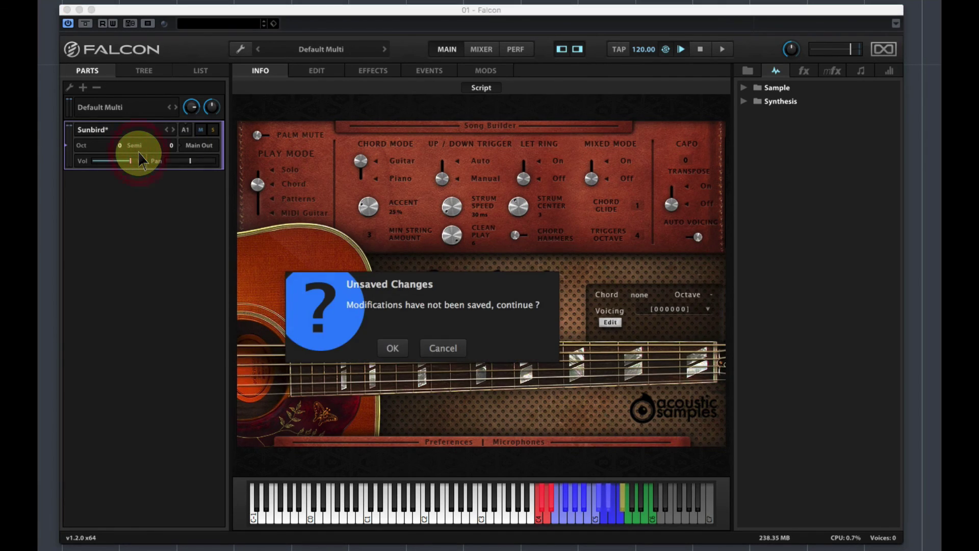
{"action": "left_click", "coordinate": [393, 347]}
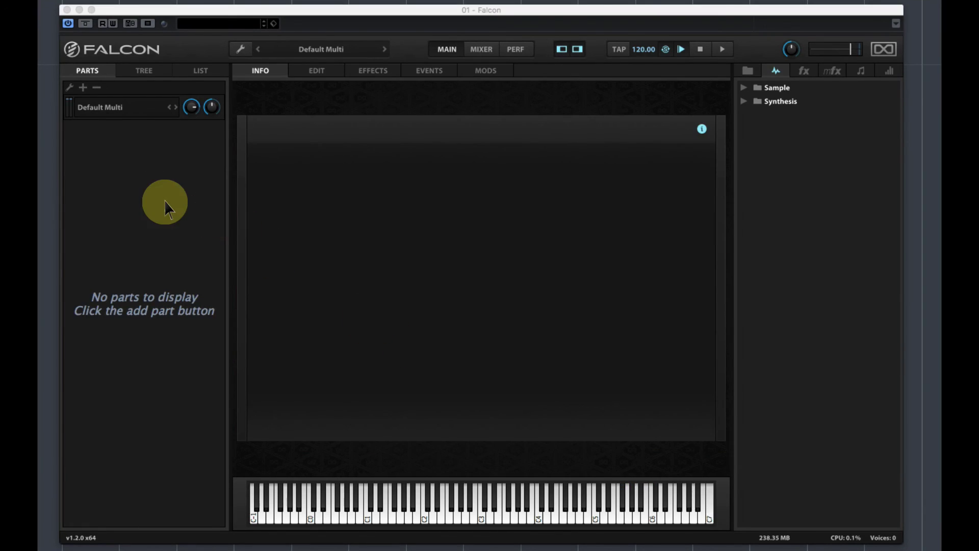